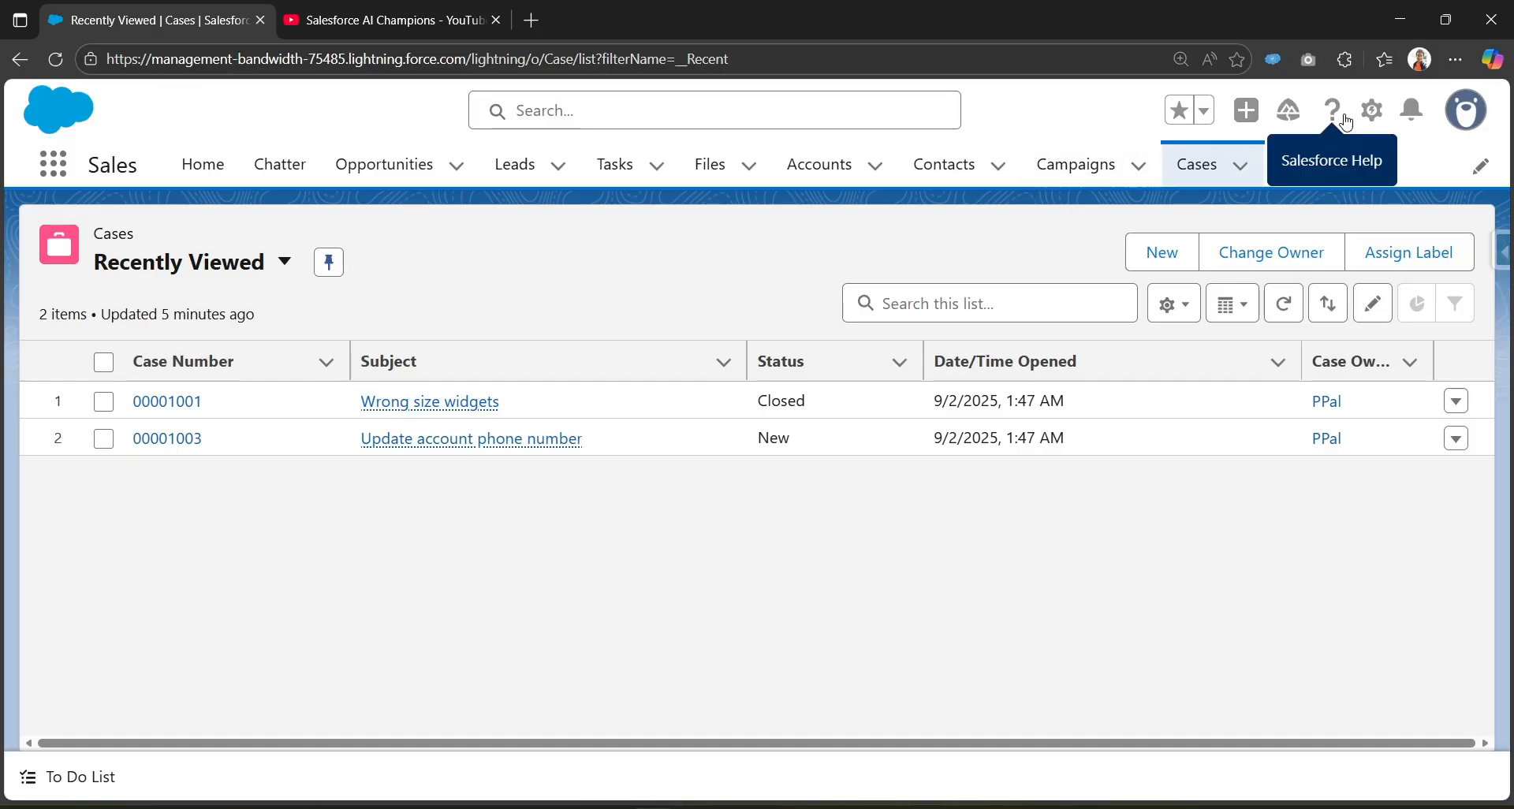
- Open the Case object's field list in Setup and start creating a new custom field
left_click(1375, 112)
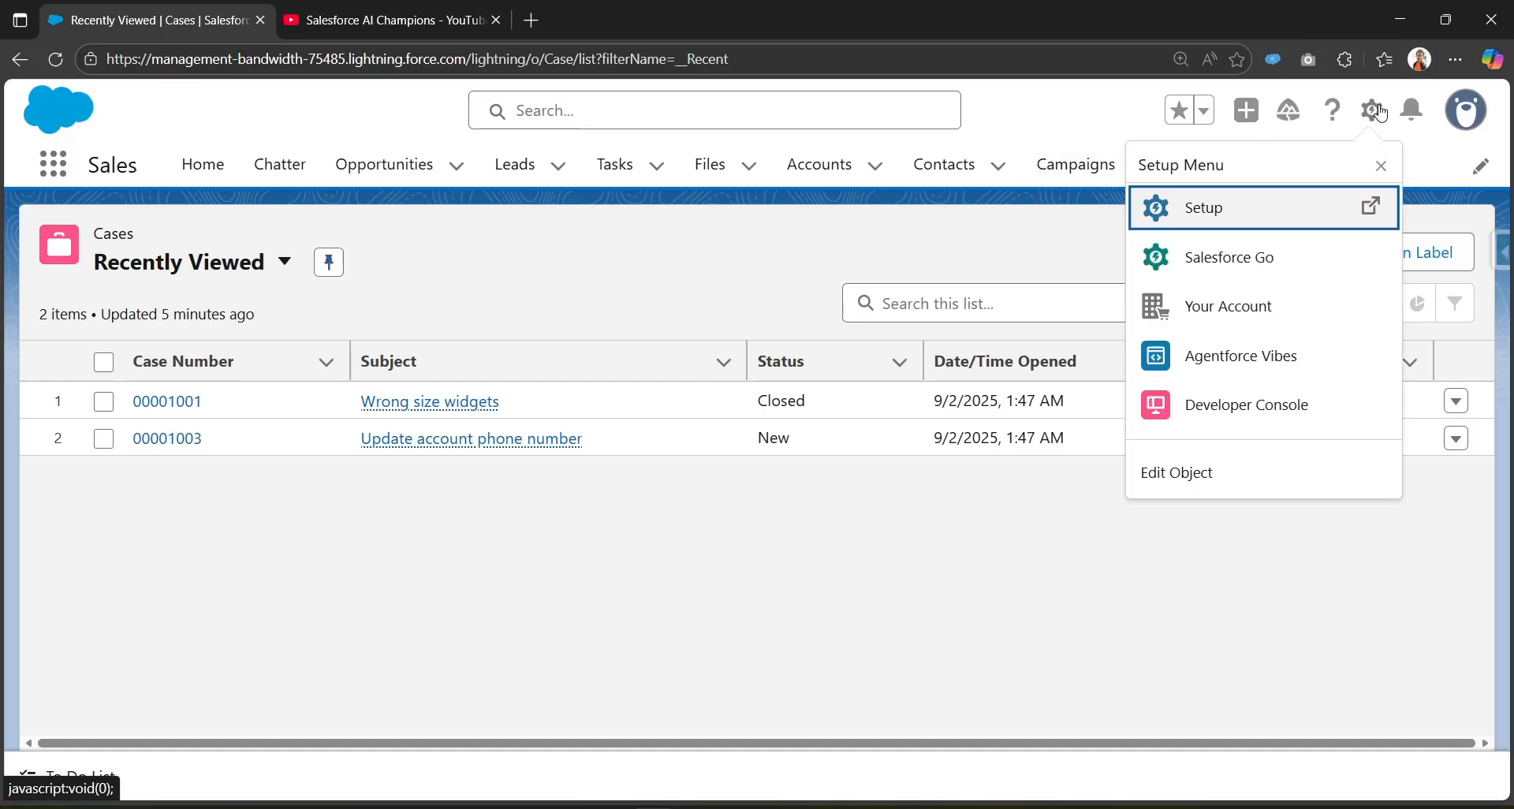
left_click(1189, 476)
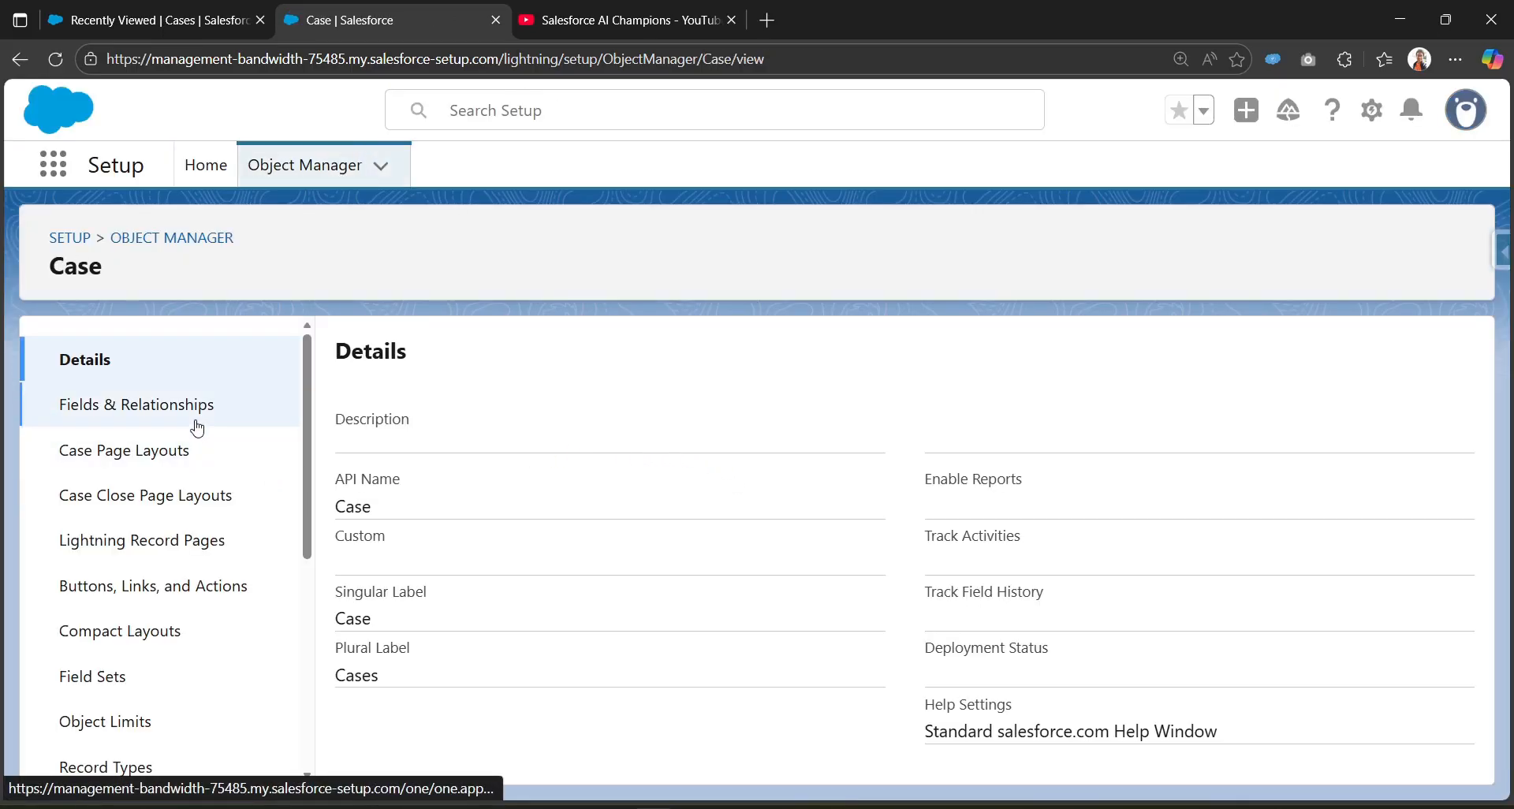
left_click(195, 424)
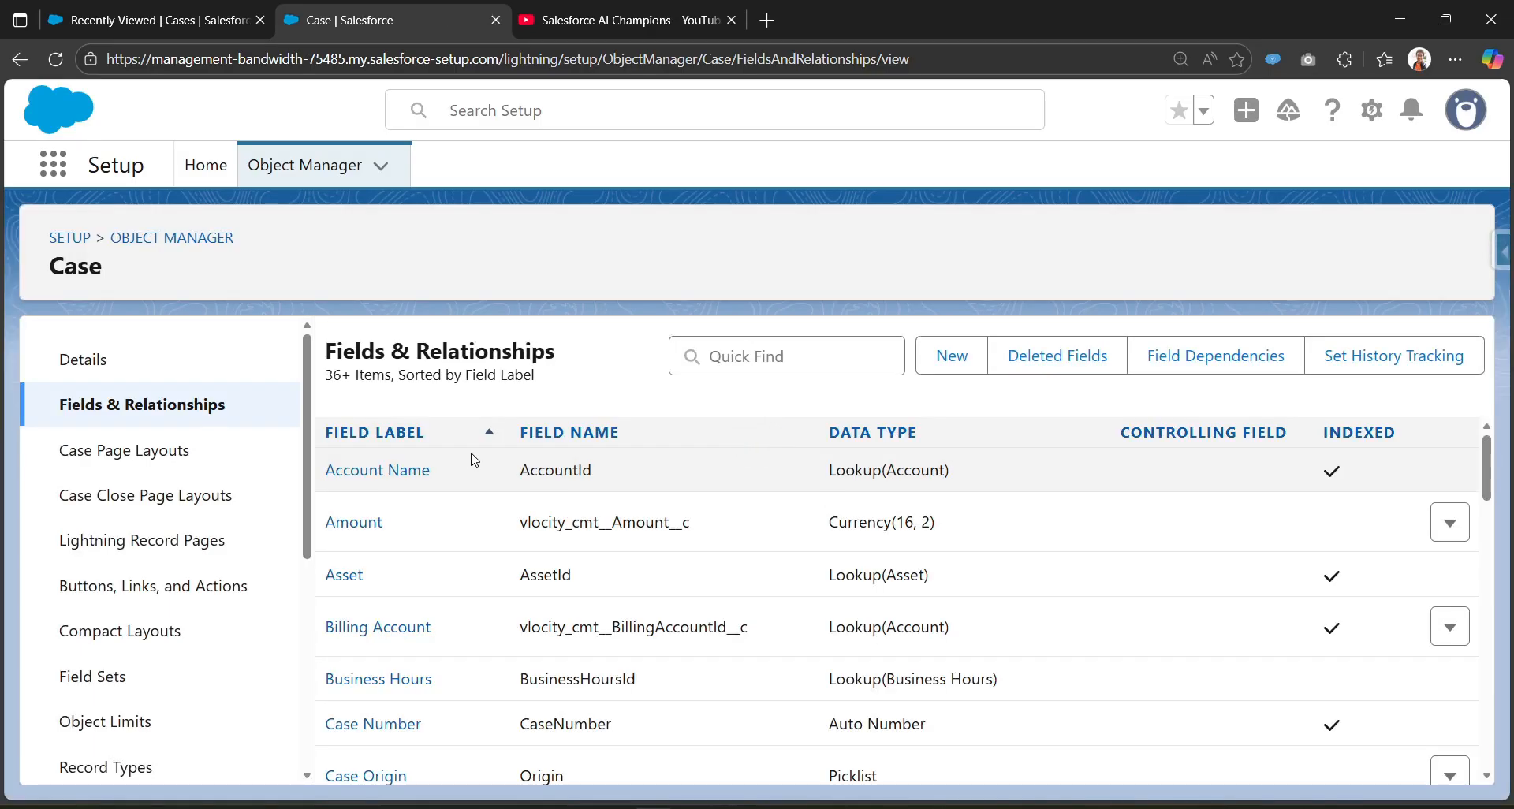
left_click(952, 371)
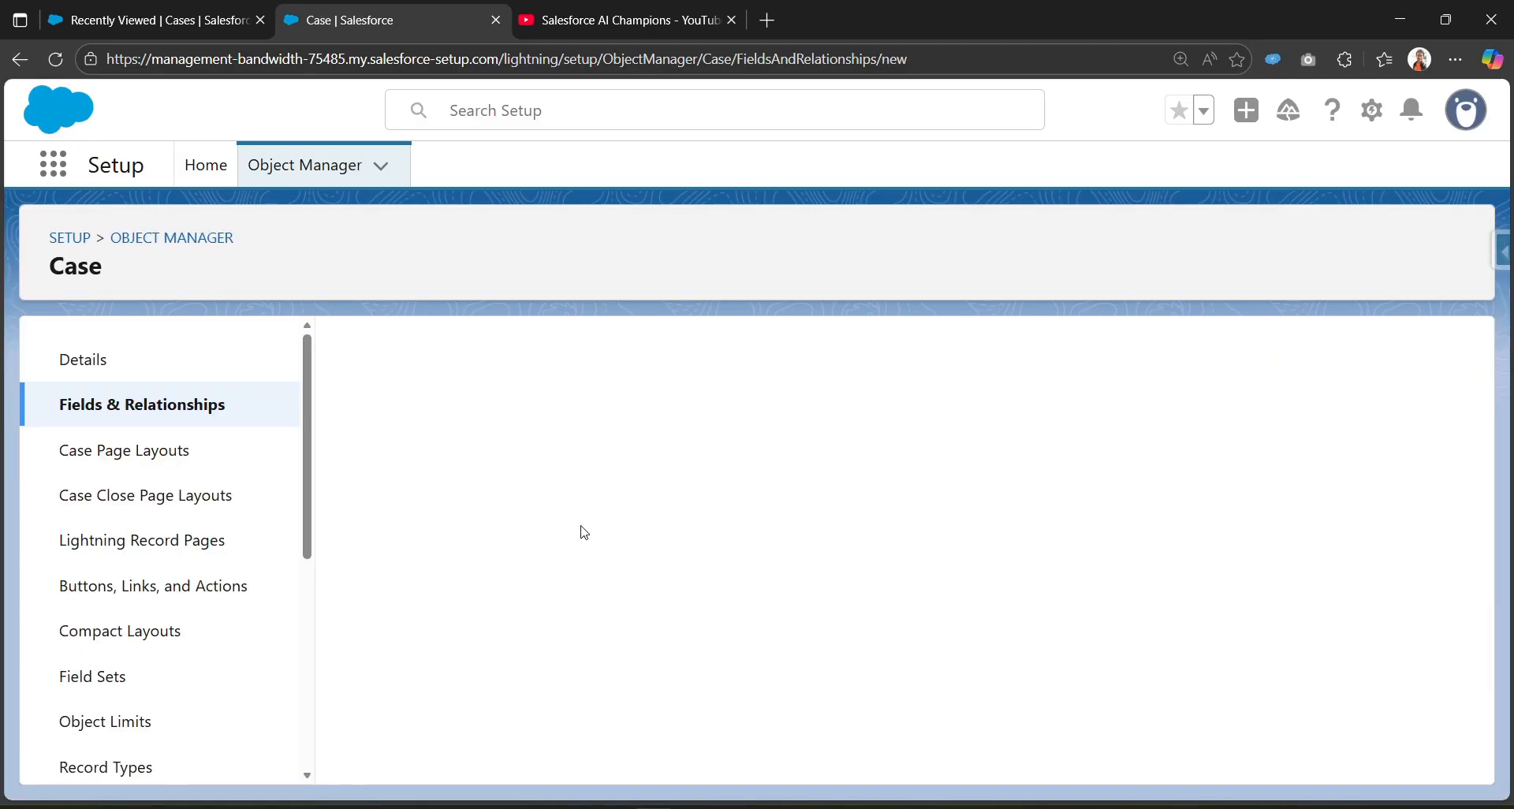
- Choose Formula as the new field's data type and continue to the output type settings
scroll(576, 536, "down", 2)
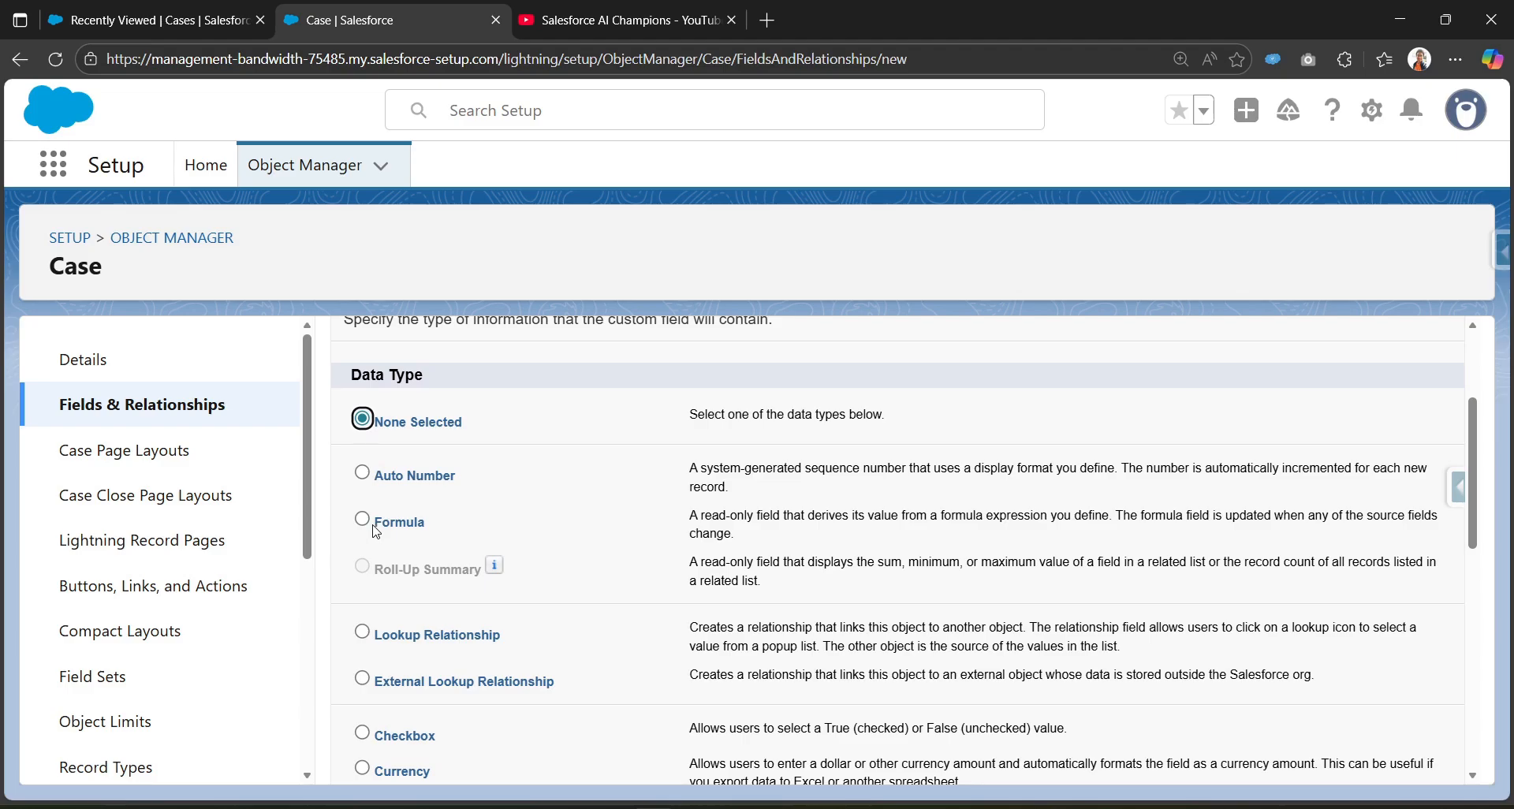
left_click(363, 520)
scroll(953, 688, "down", 3)
scroll(953, 688, "down", 5)
left_click(1376, 752)
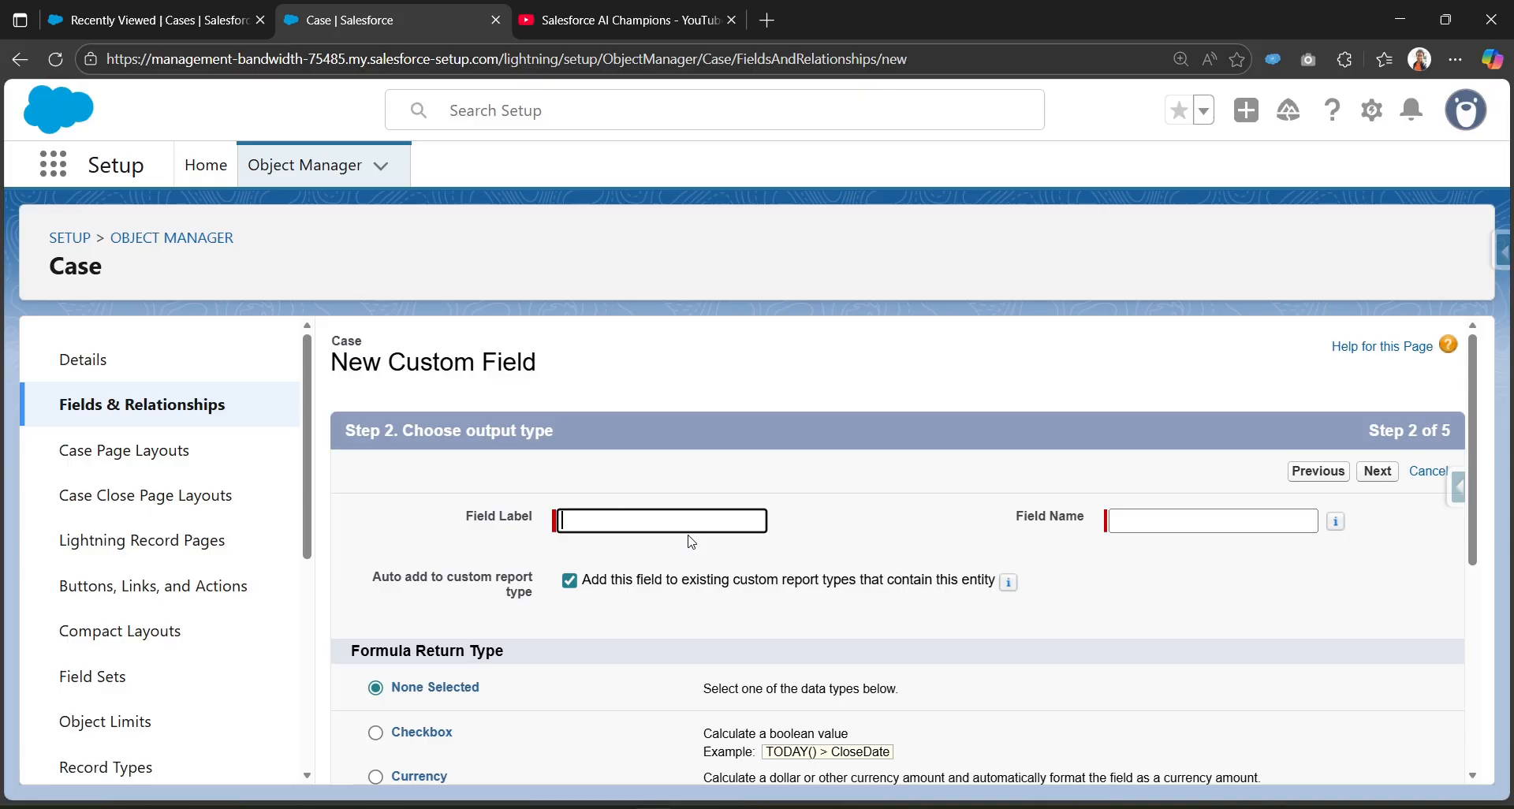
- Set the field label to Case Record Link and let the field name fill in as Case_Record_Link
type("Case Recor")
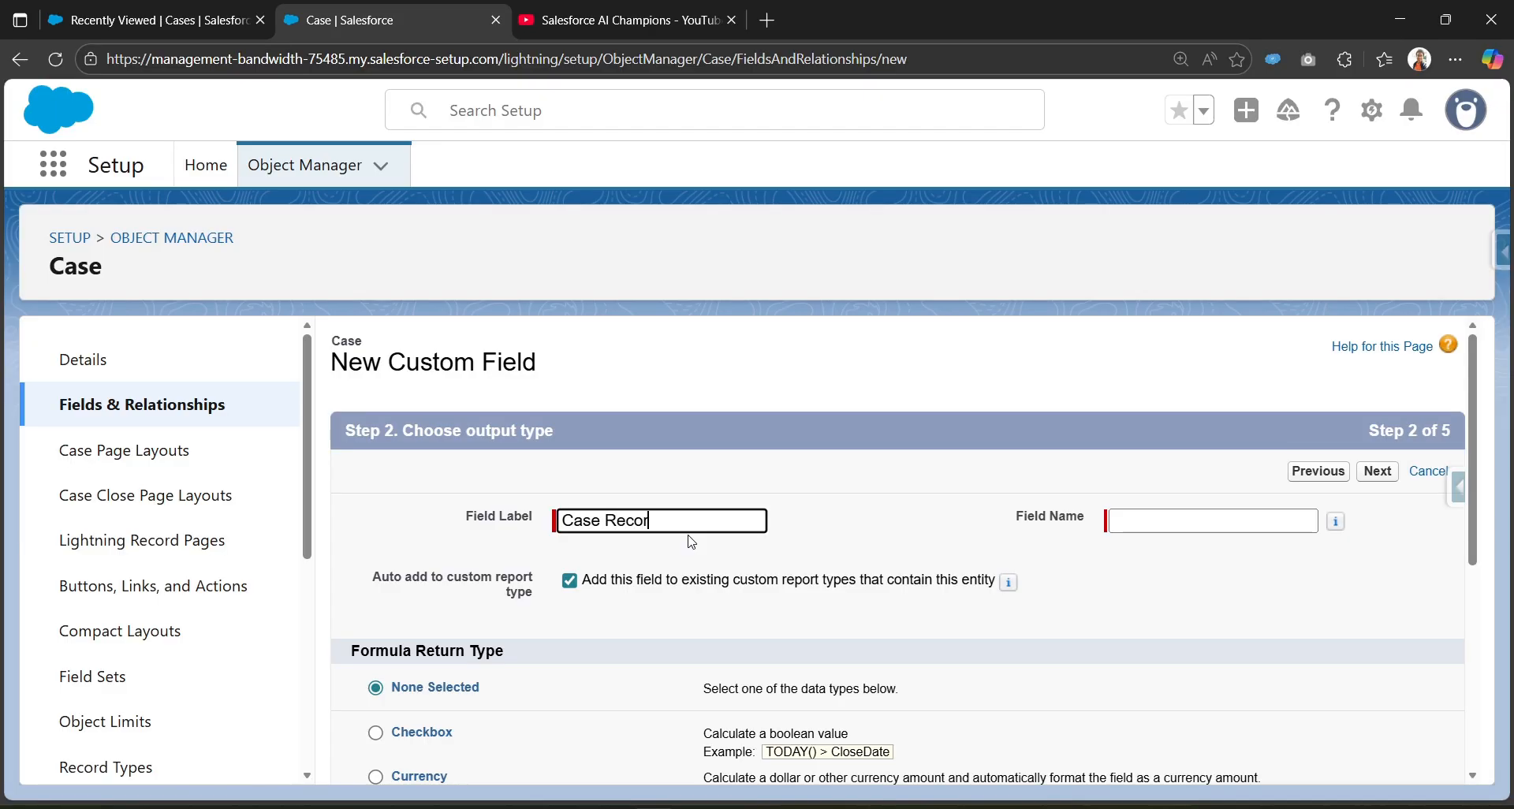
type("d Link")
key("Tab")
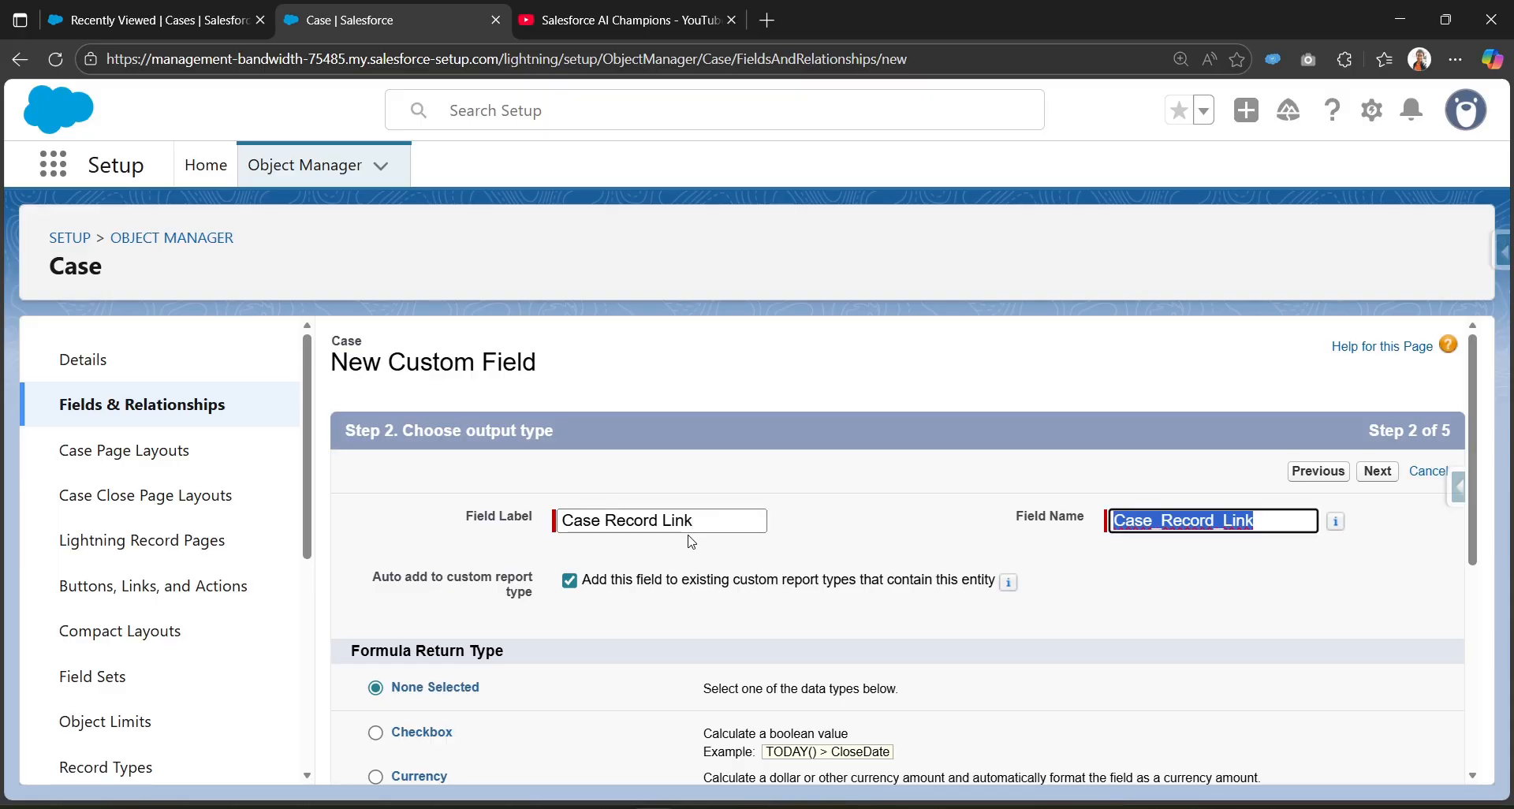
- Choose Text as the formula return type and continue to the formula editor
scroll(660, 523, "down", 3)
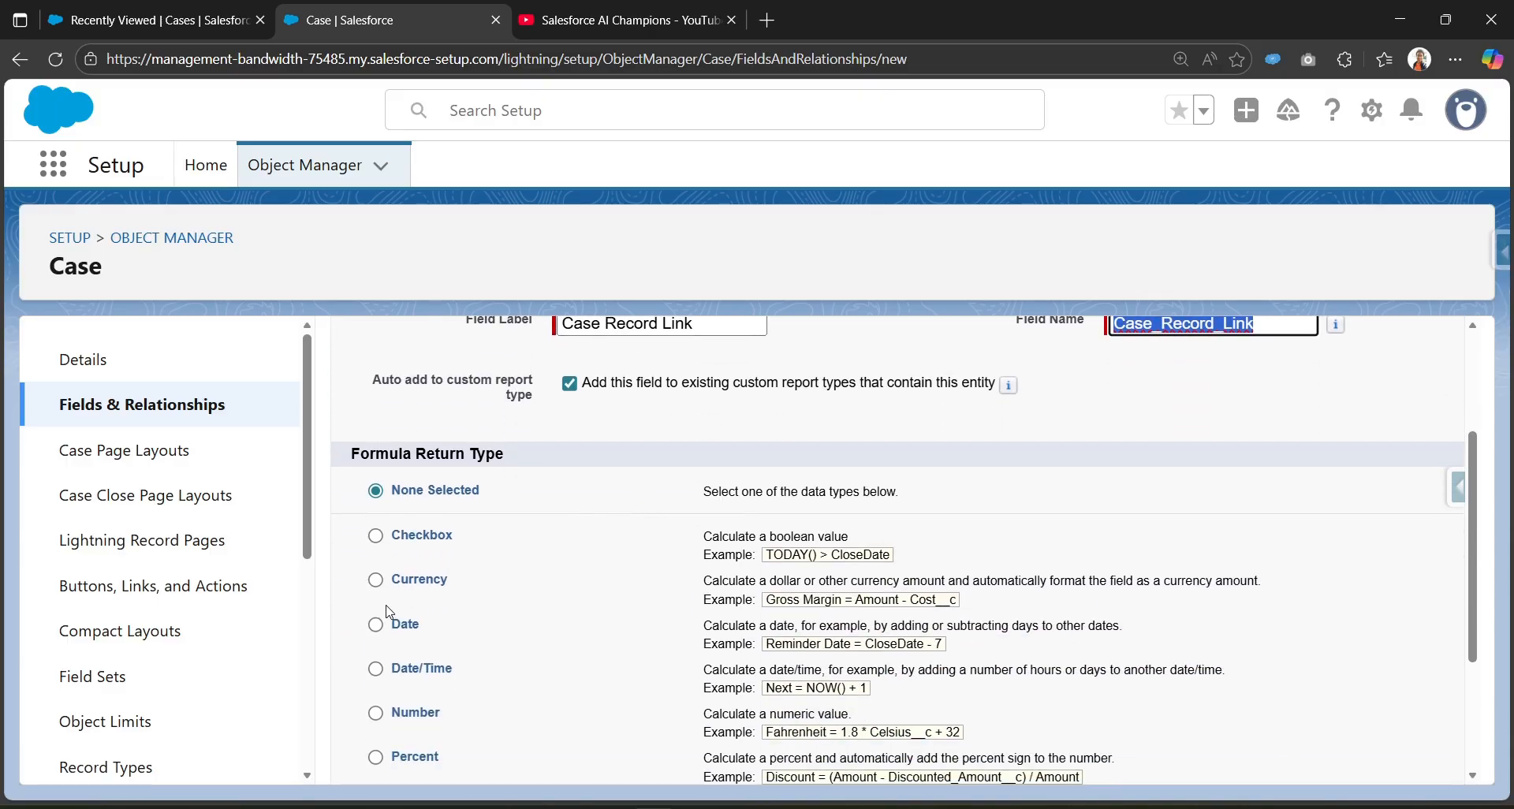
scroll(386, 611, "down", 3)
scroll(376, 473, "up", 3)
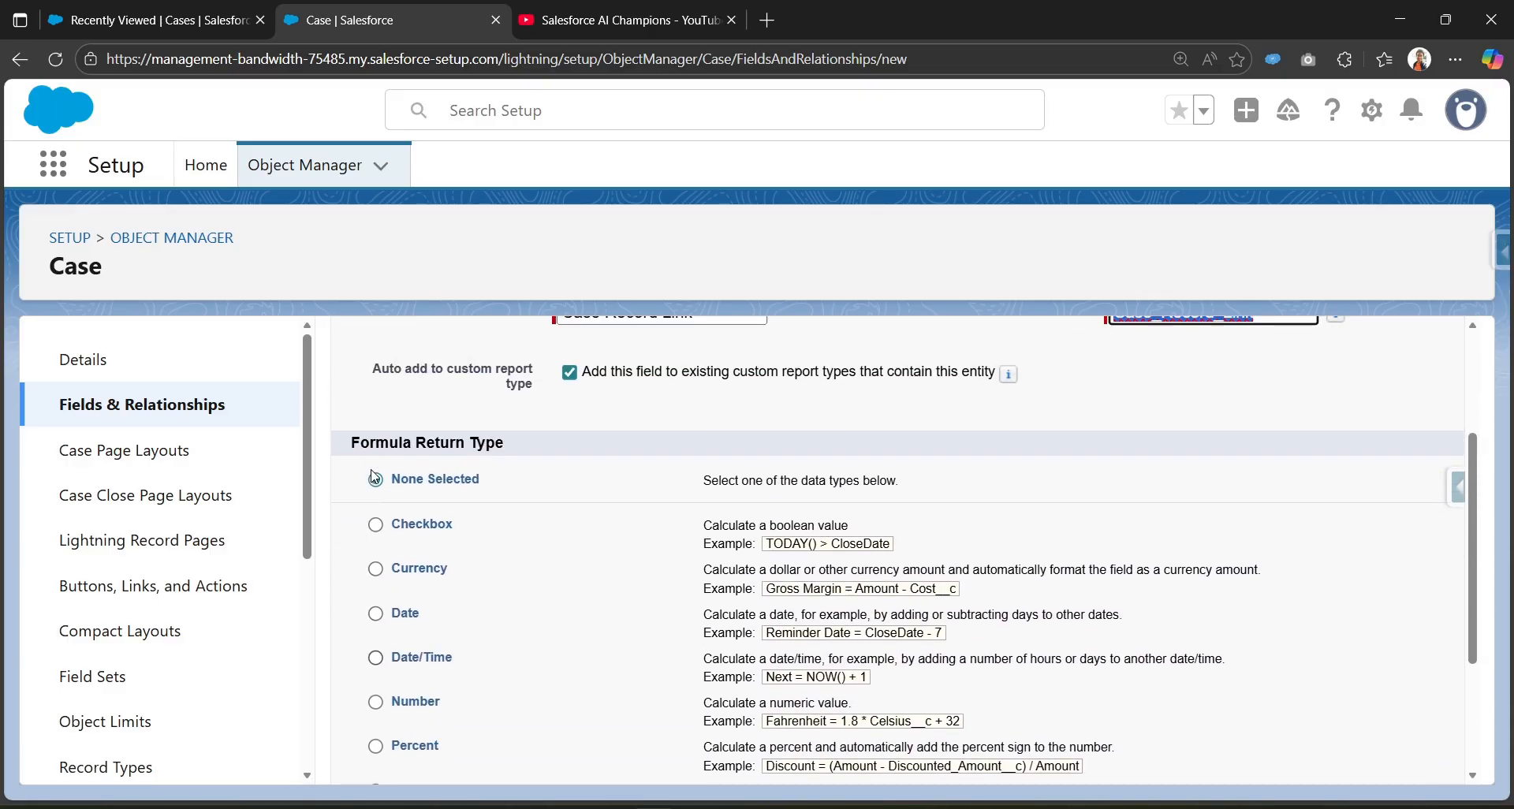
scroll(364, 629, "down", 3)
left_click(375, 604)
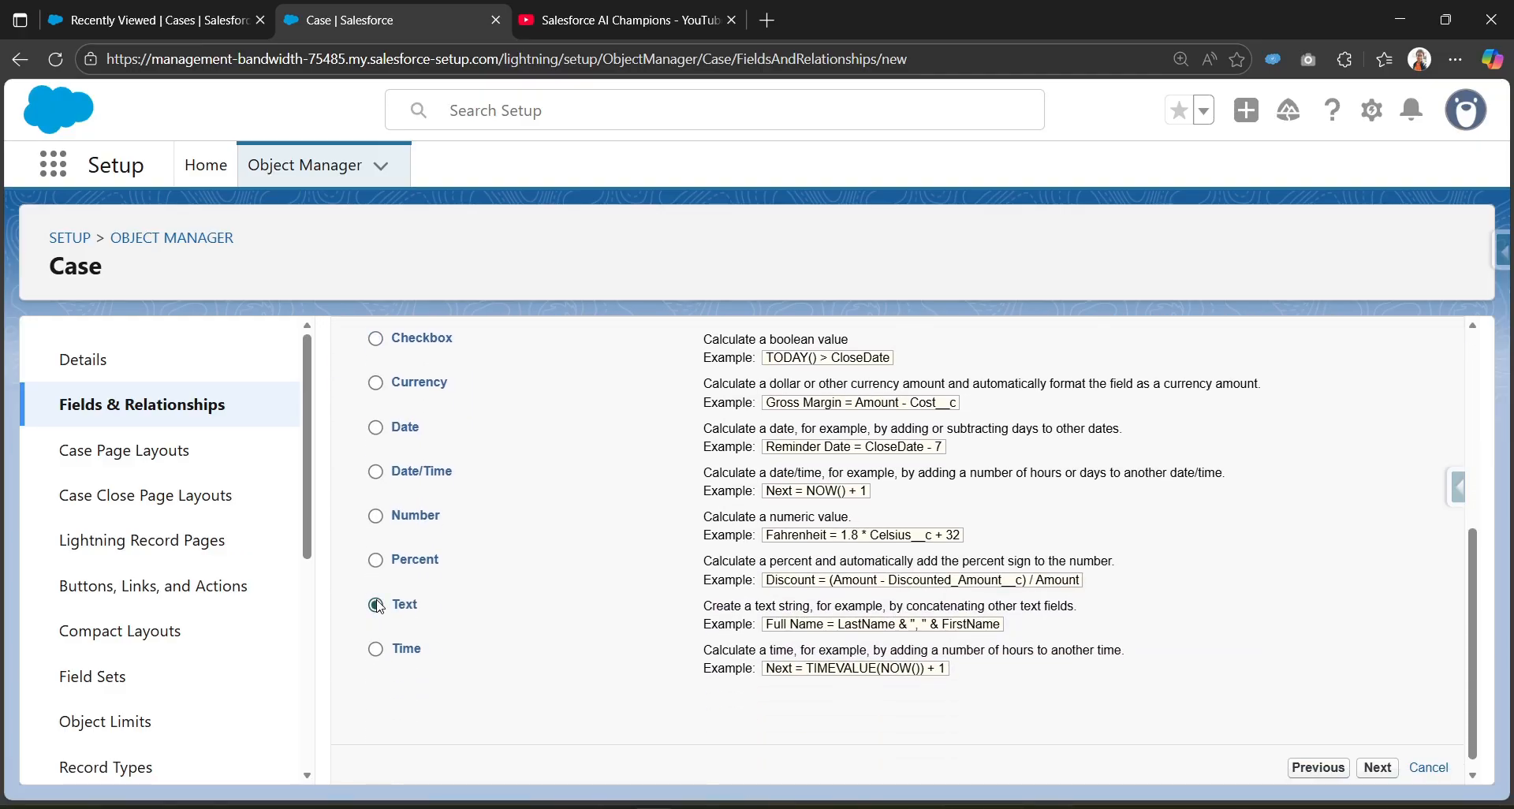
left_click(1376, 768)
- Enter the formula HYPERLINK("/" & Id, CaseNumber, "_self") for the Case Record Link field
scroll(694, 675, "down", 4)
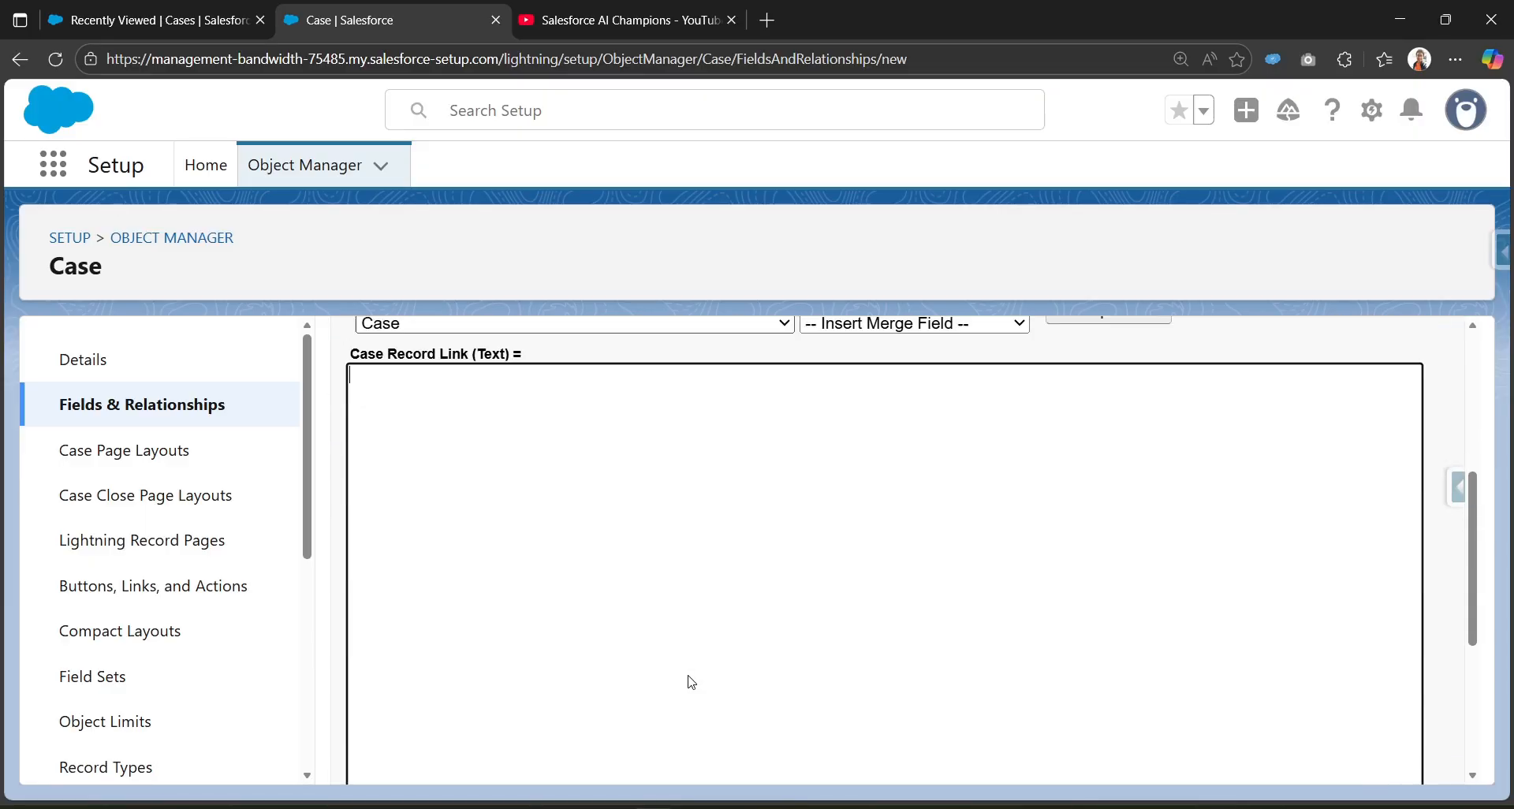
scroll(680, 506, "up", 2)
type("HYPERLINK(\"/\" & Id, CaseNumber, \"_self\")")
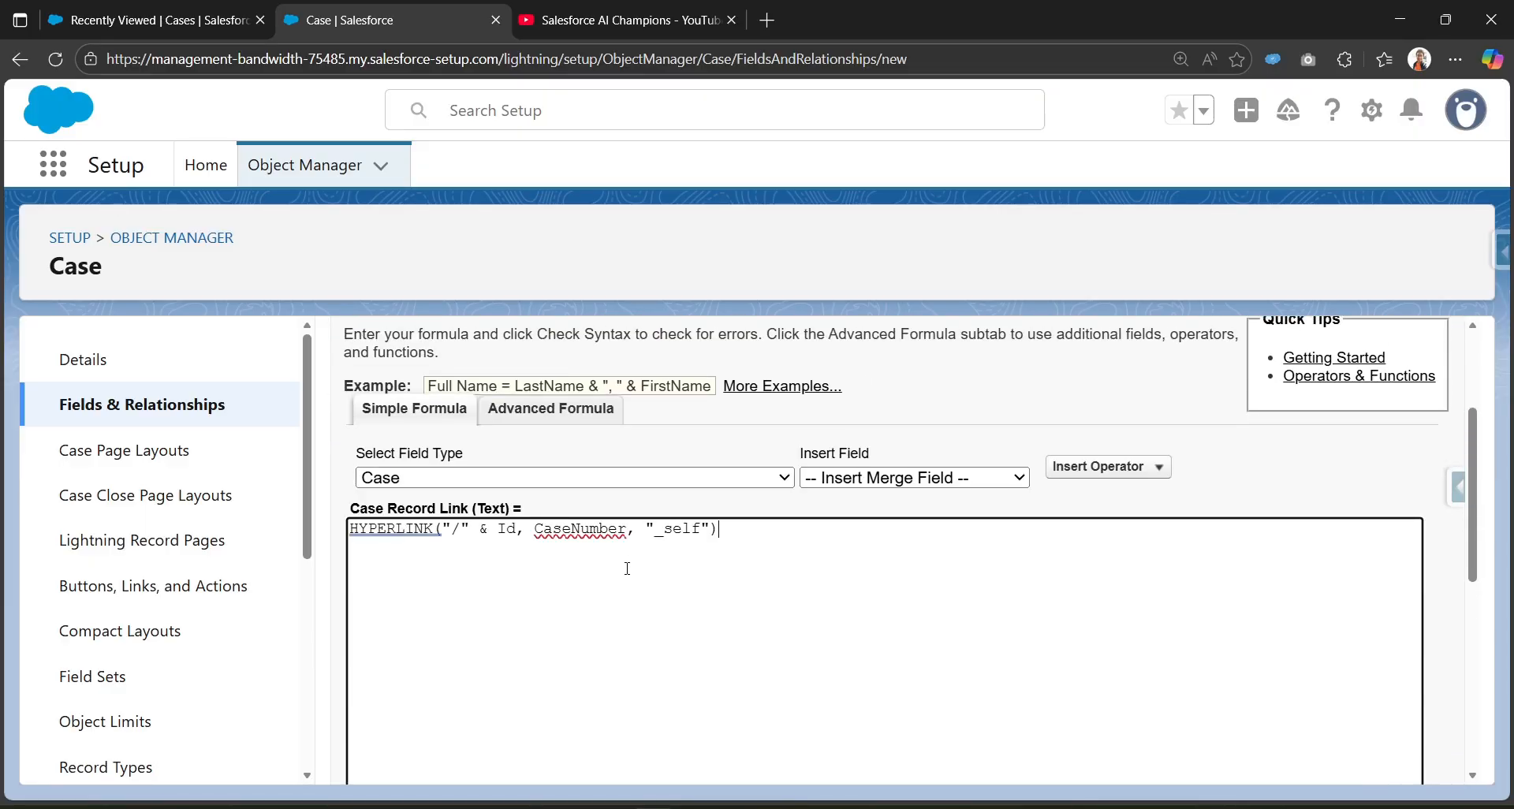
- Review each part of the HYPERLINK formula and compare its CaseNumber argument with the case numbers in the Cases list
left_click_drag(719, 528, 341, 549)
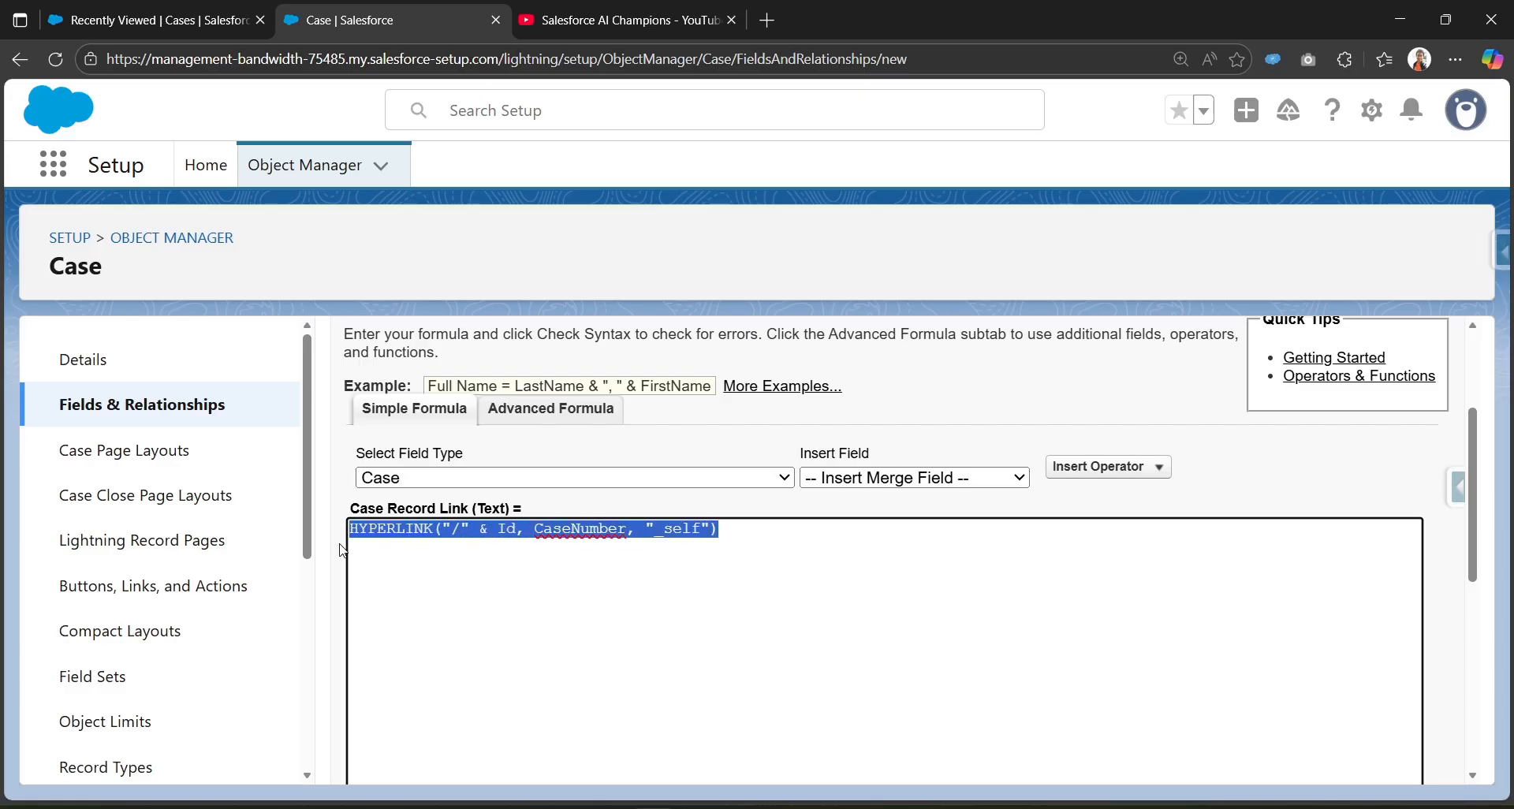
left_click(719, 576)
double_click(417, 528)
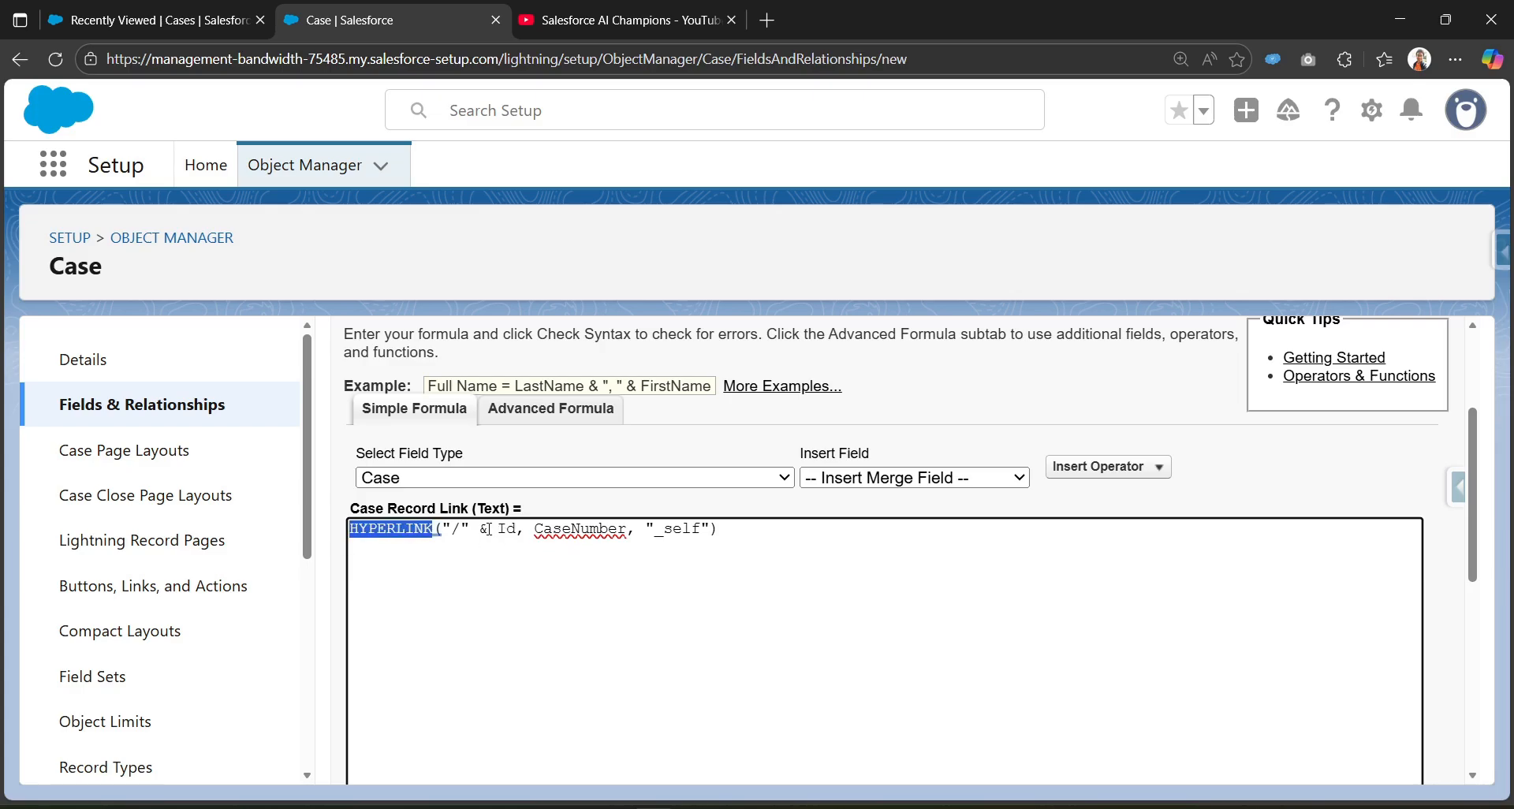
double_click(457, 528)
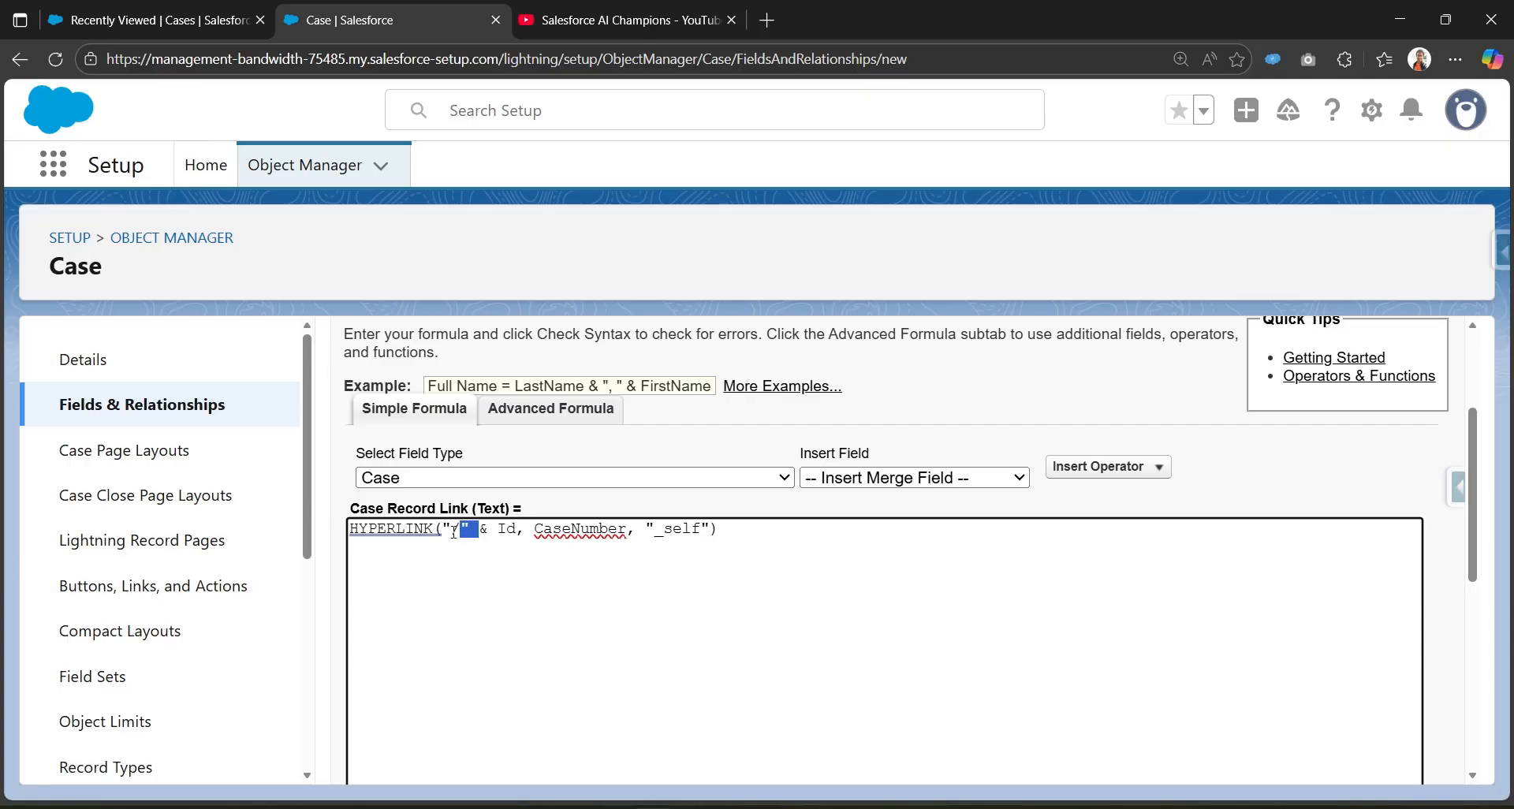
left_click(452, 528)
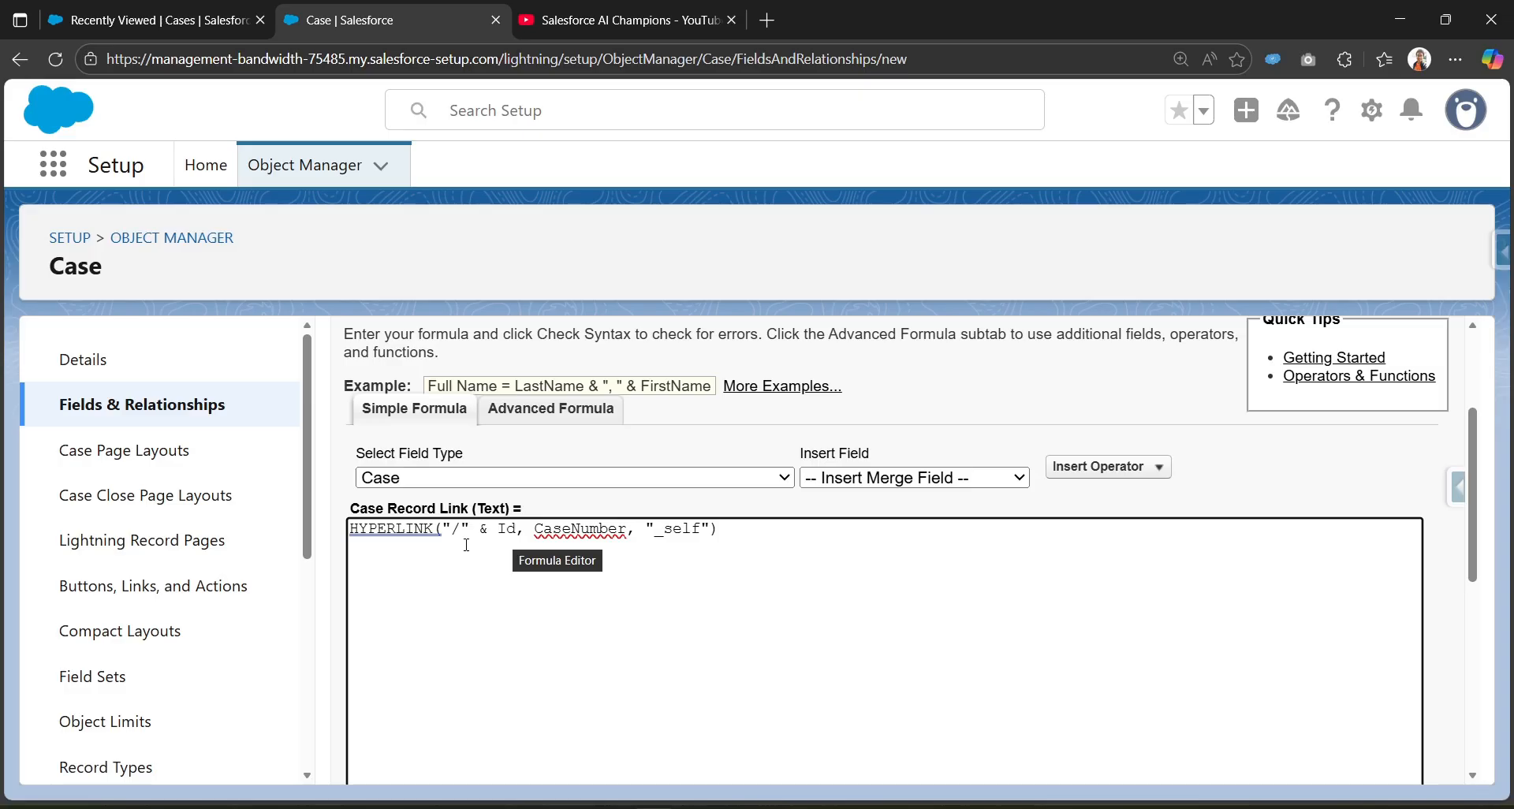
double_click(505, 529)
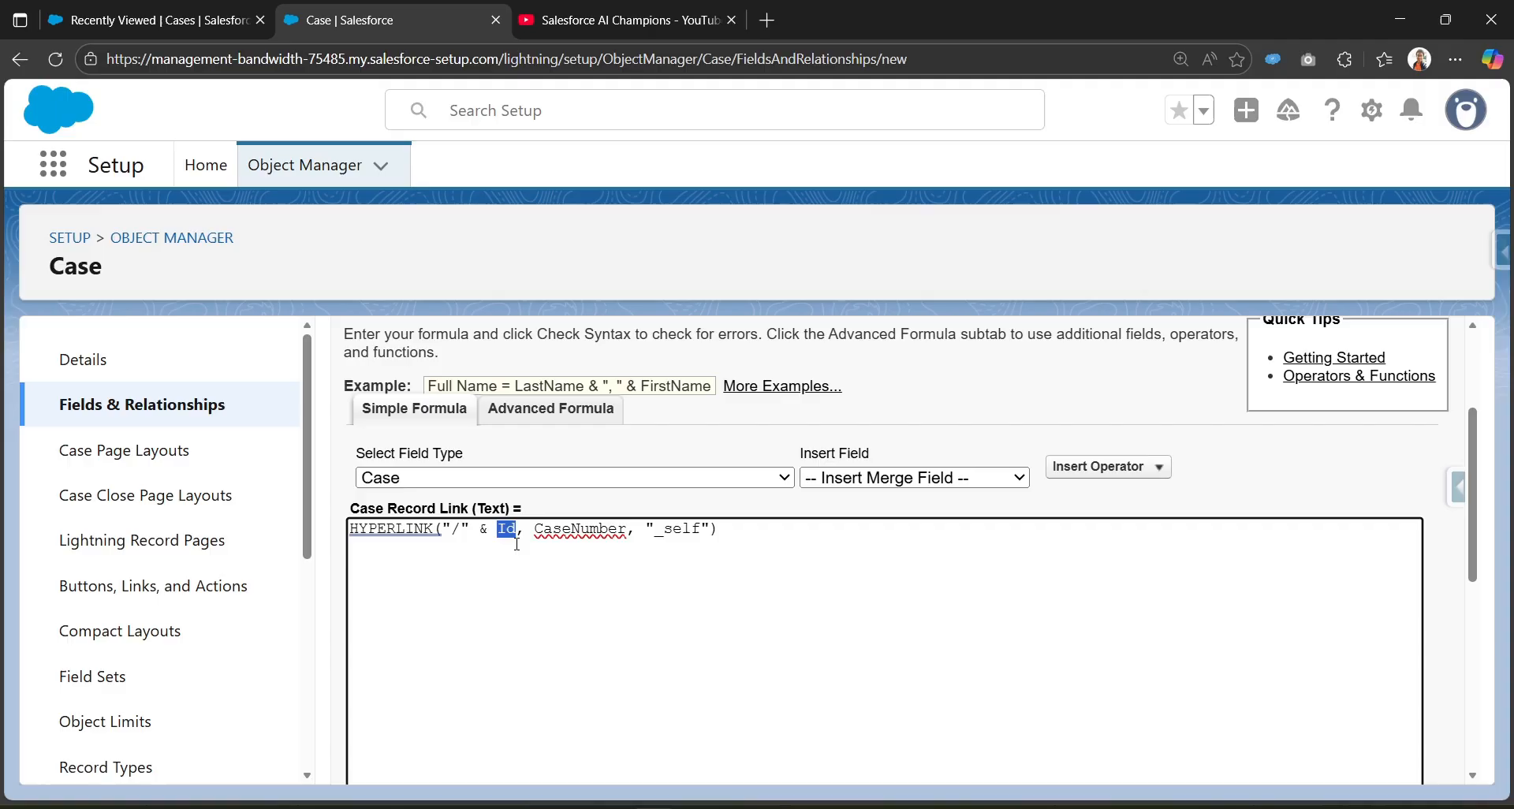
double_click(563, 529)
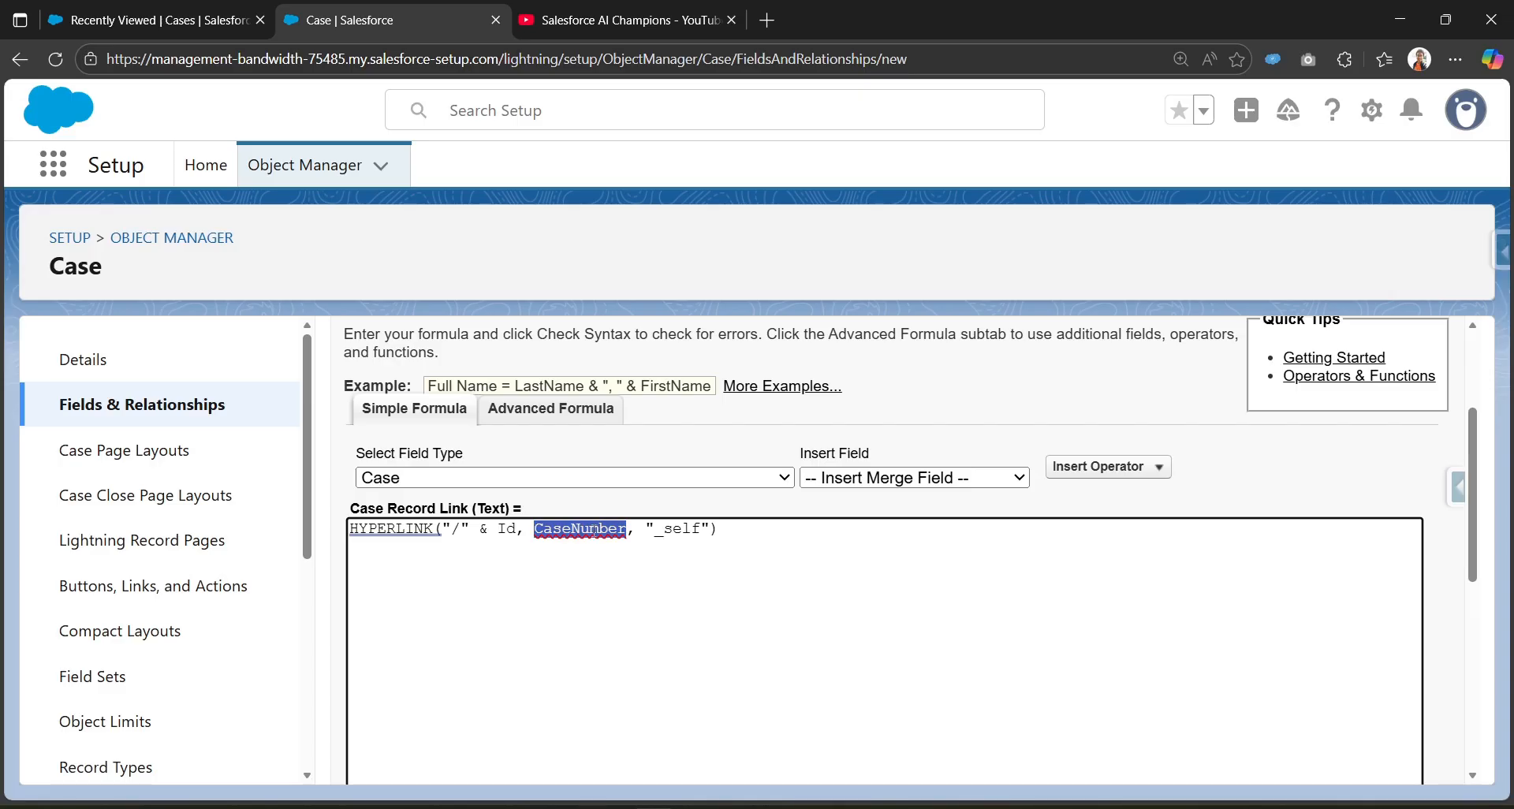
left_click(128, 18)
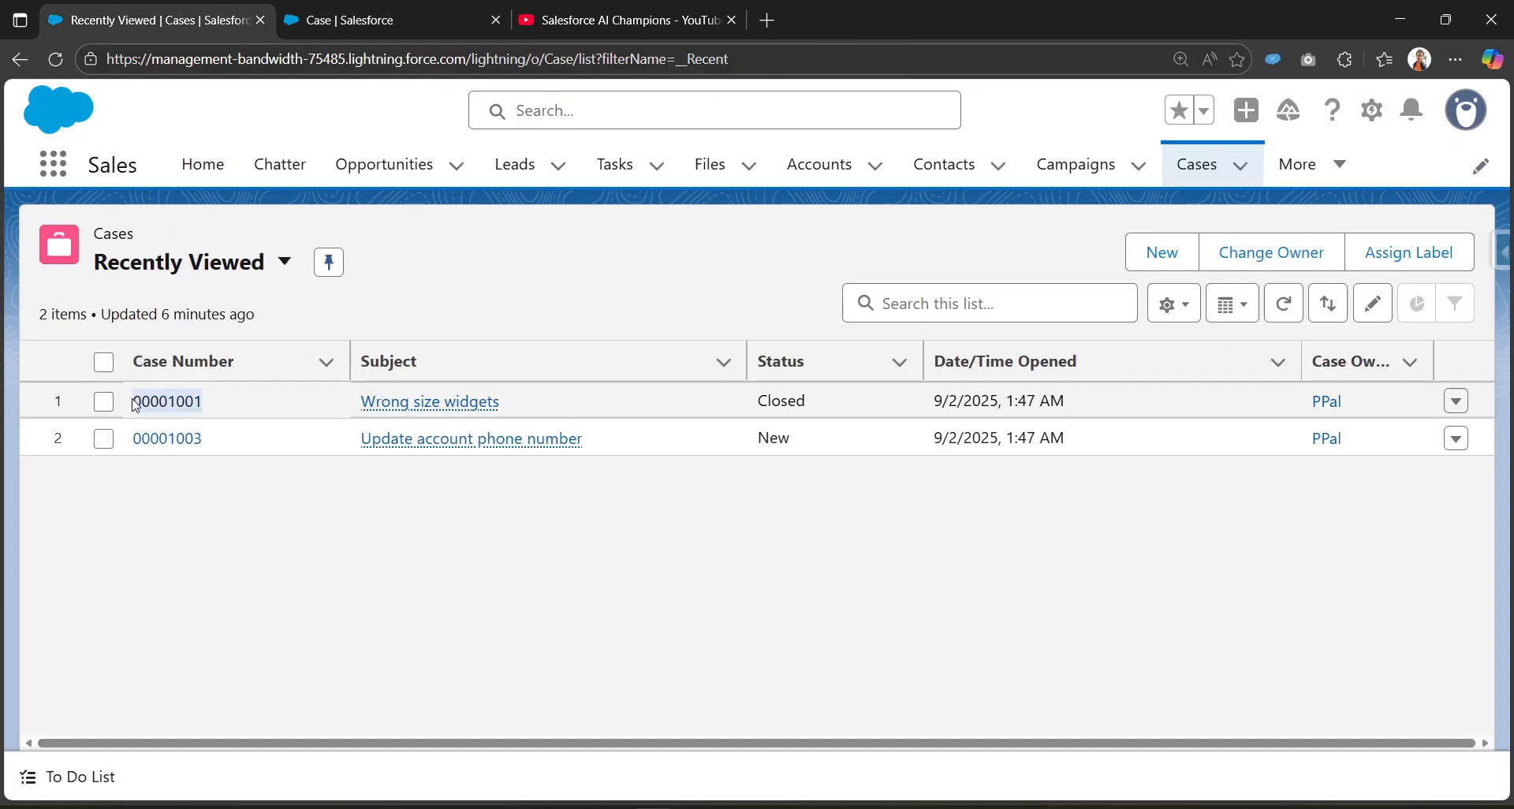
left_click(359, 17)
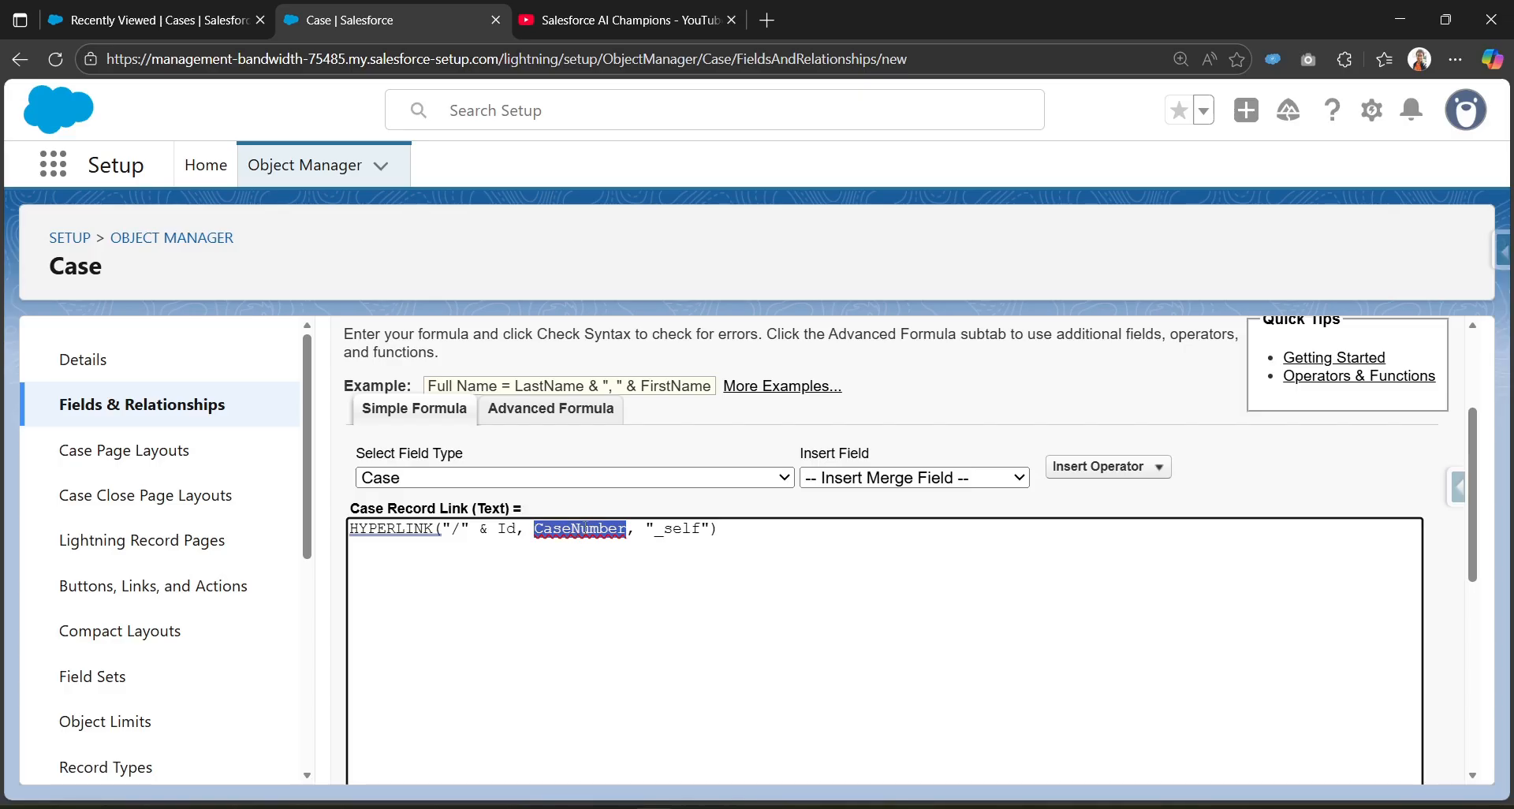
double_click(670, 531)
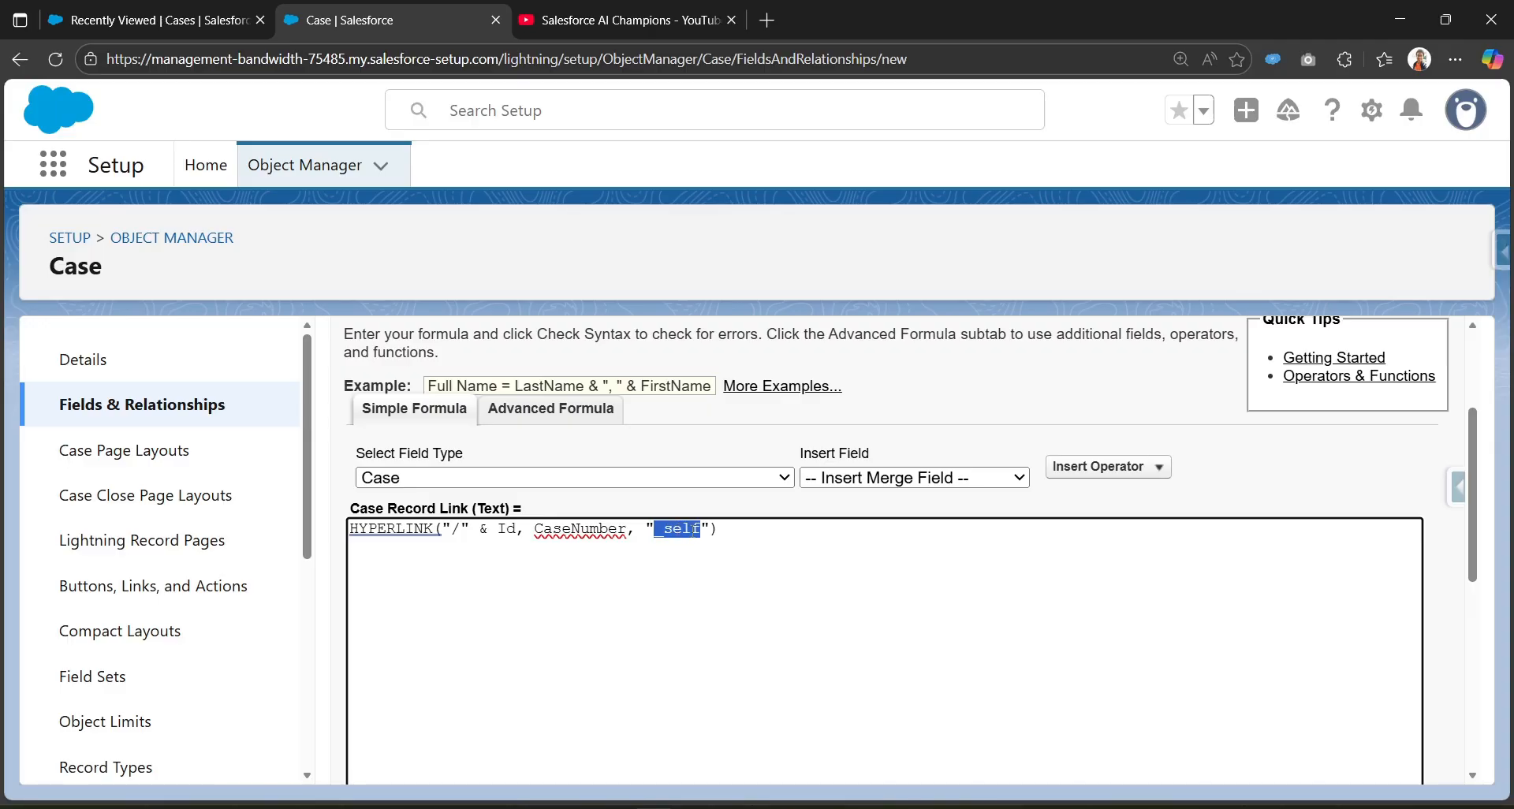
- Change the HYPERLINK formula's target argument to "_blank"
left_click(694, 528)
key("BackSpace")
key("BackSpace")
key("BackSpace")
key("BackSpace")
type("blank")
double_click(666, 528)
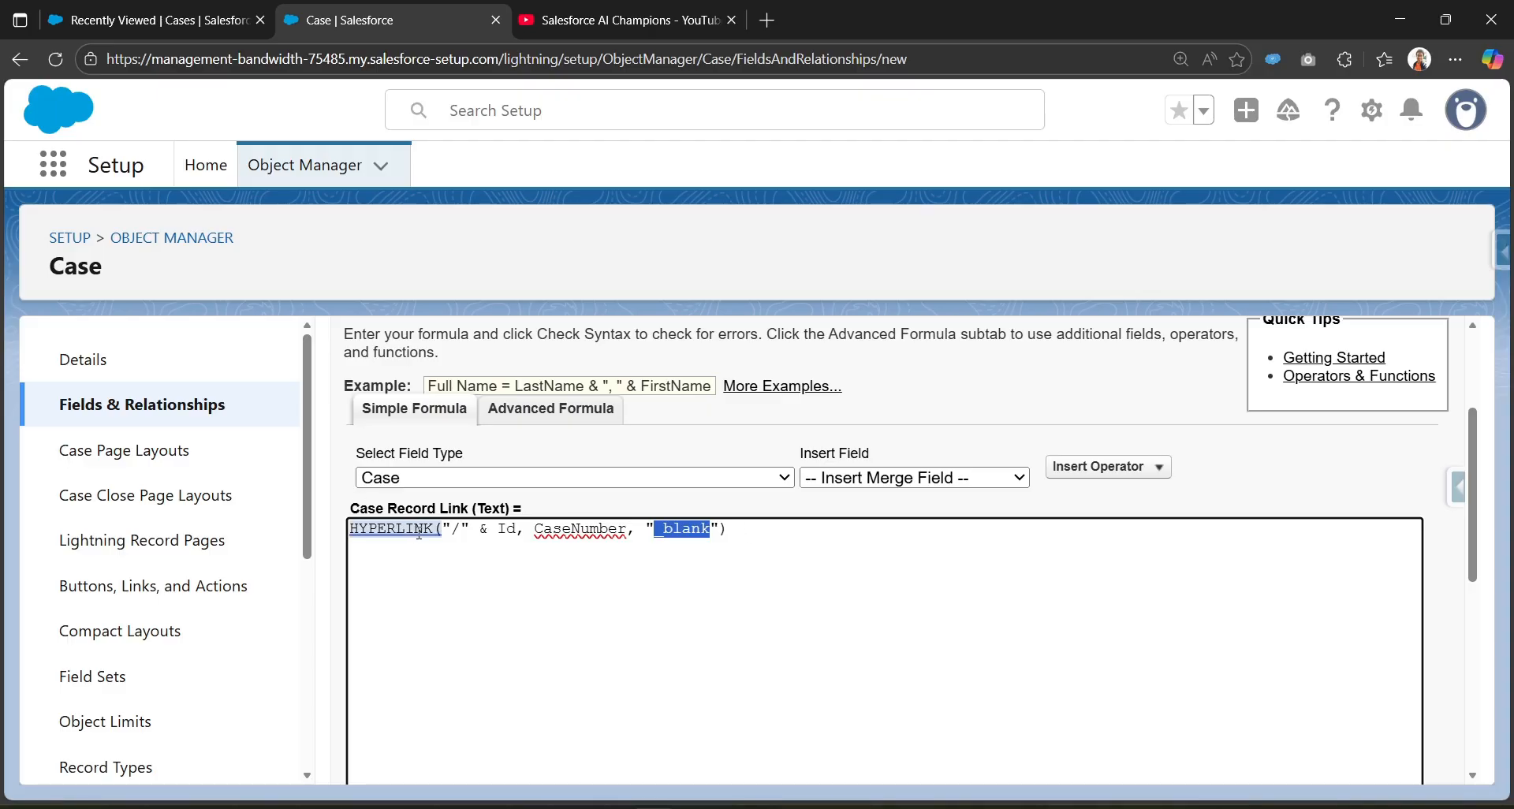
- Check the formula's syntax and continue to the field-level security settings
scroll(442, 549, "down", 5)
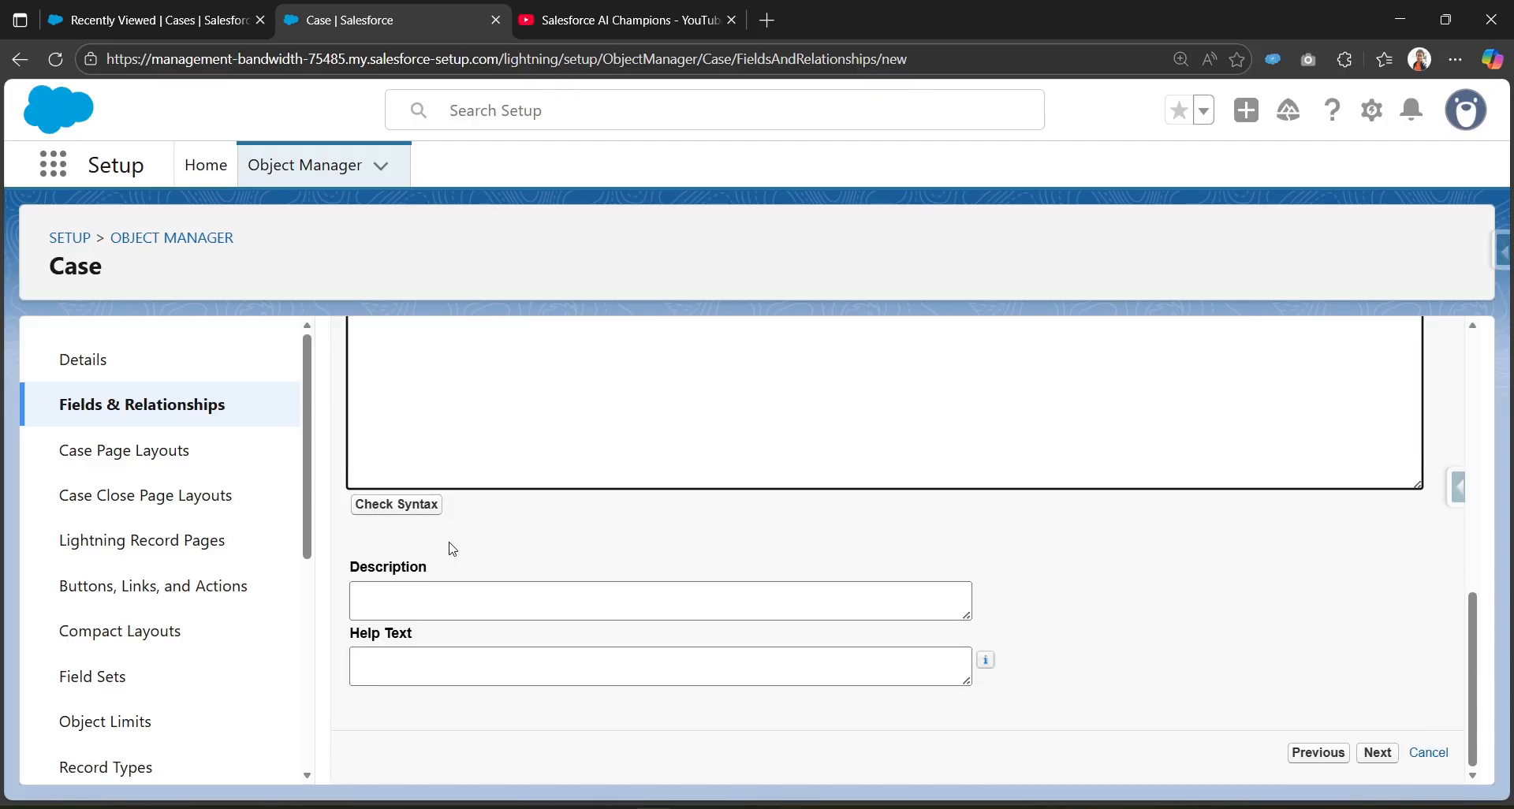
left_click(418, 505)
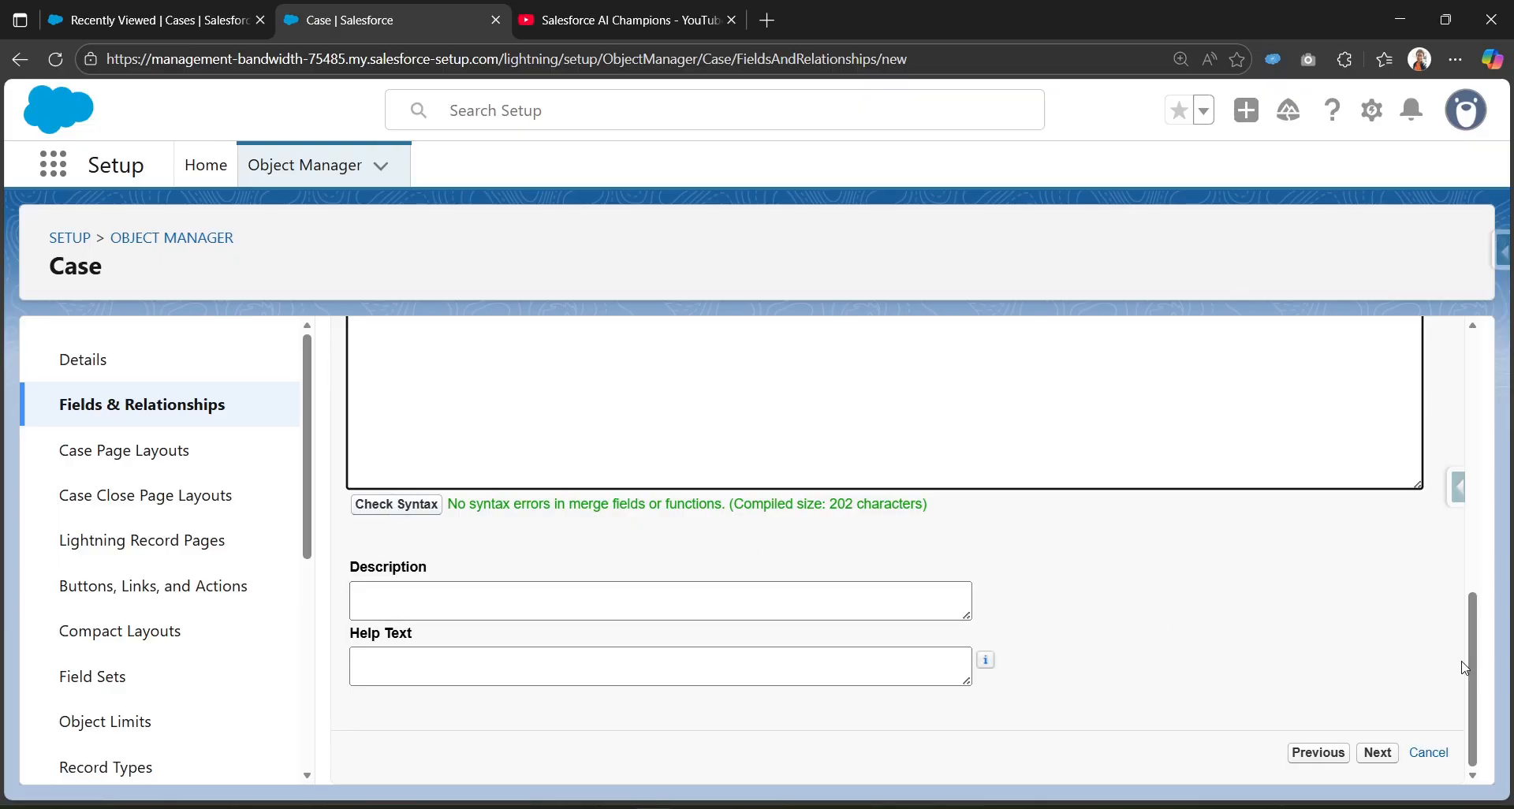
left_click(1377, 753)
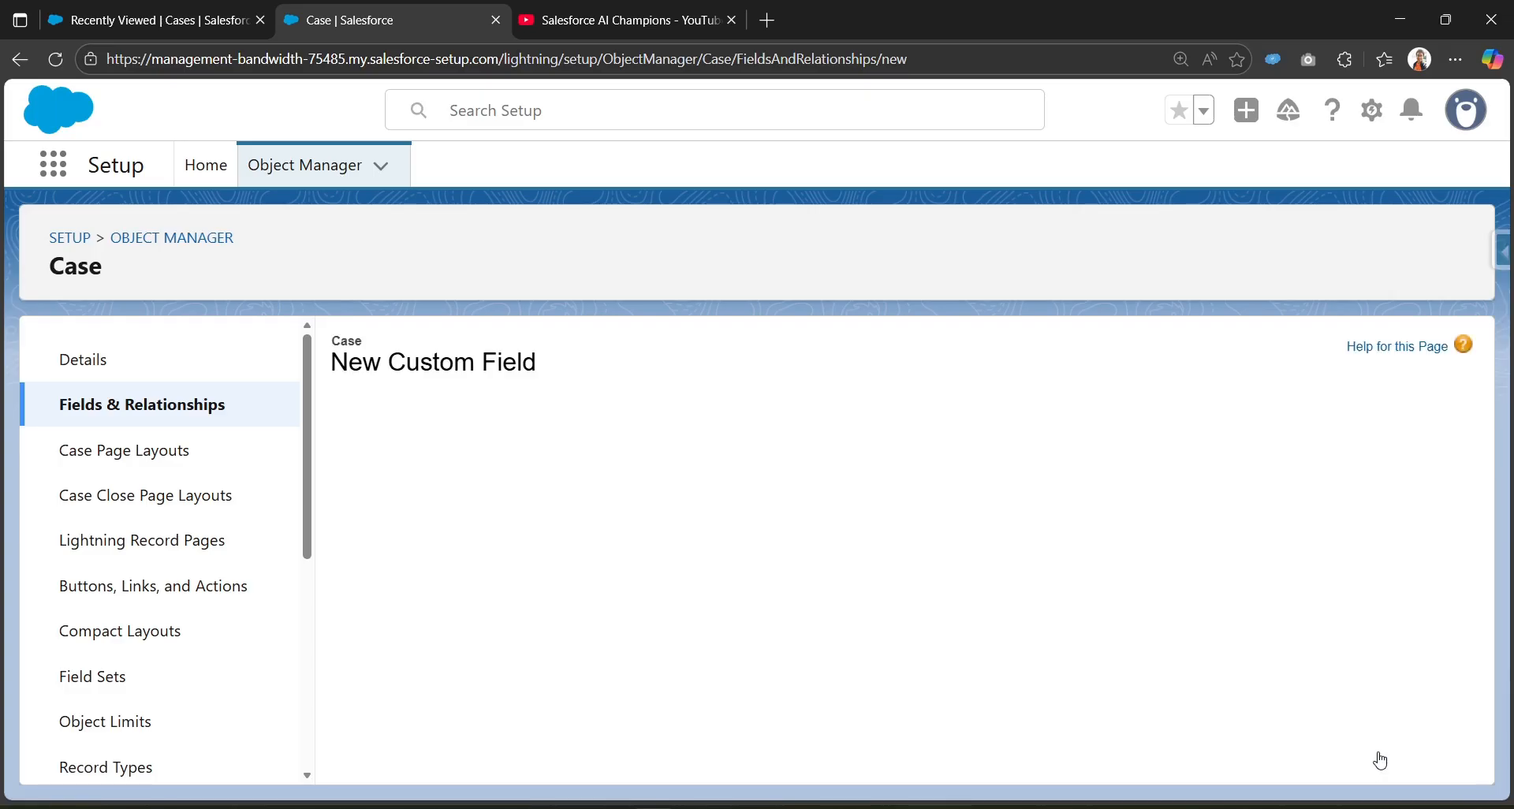
- Accept the default field-level security and page layout assignments, and save the Case Record Link field
scroll(1321, 663, "down", 10)
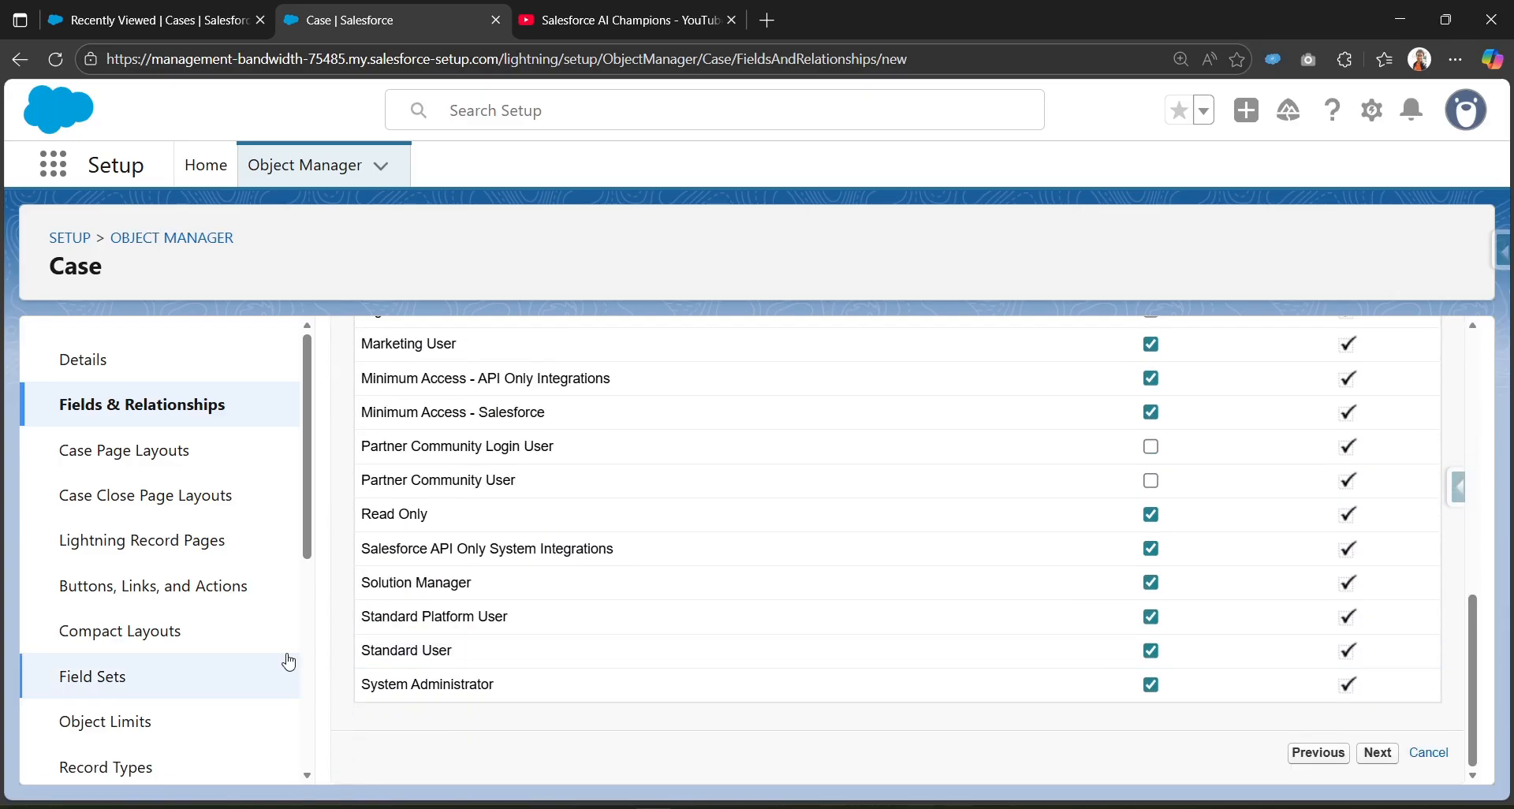
left_click(1377, 753)
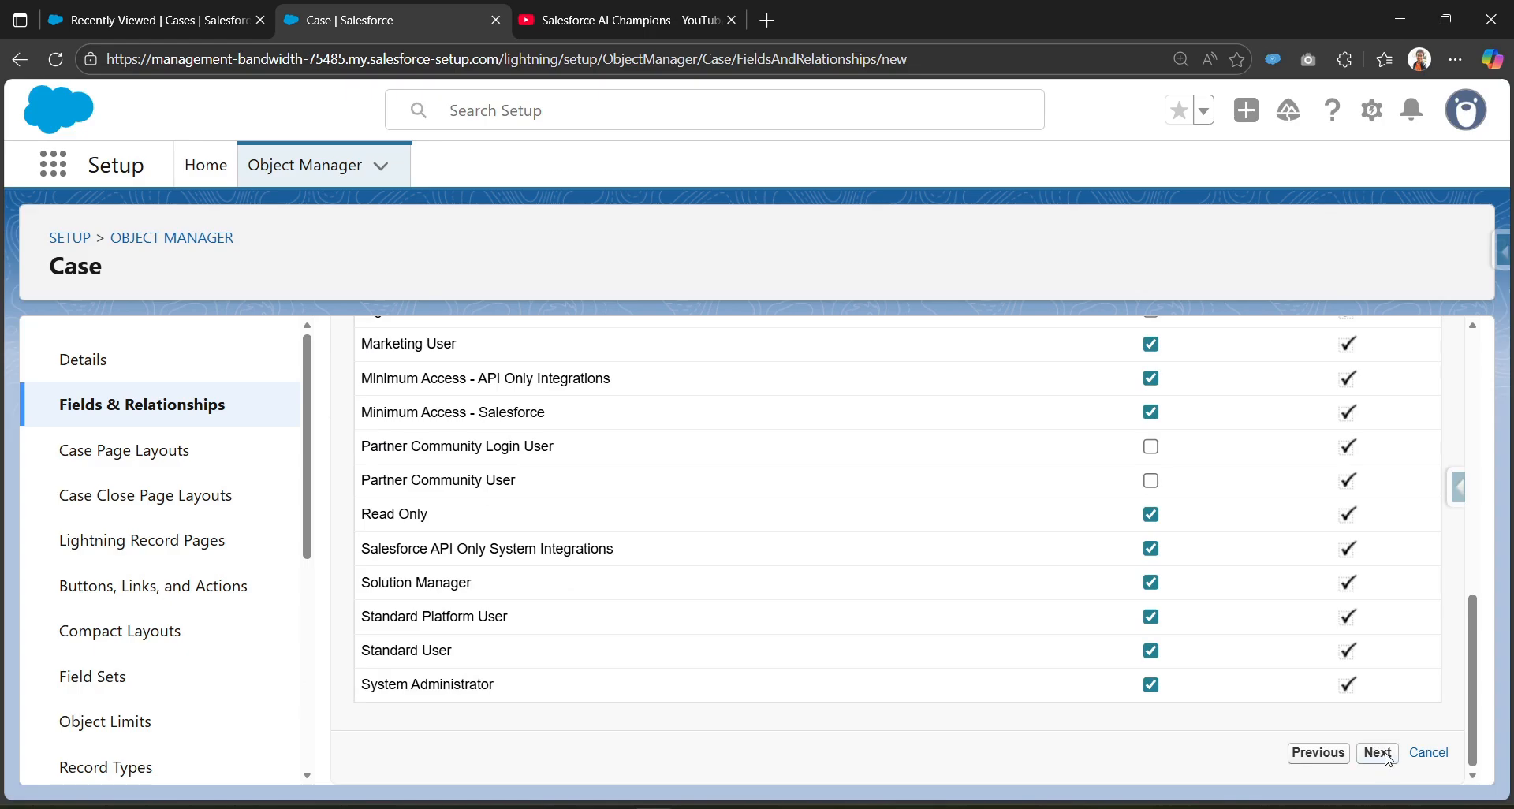
scroll(1351, 575, "down", 3)
scroll(1352, 576, "up", 3)
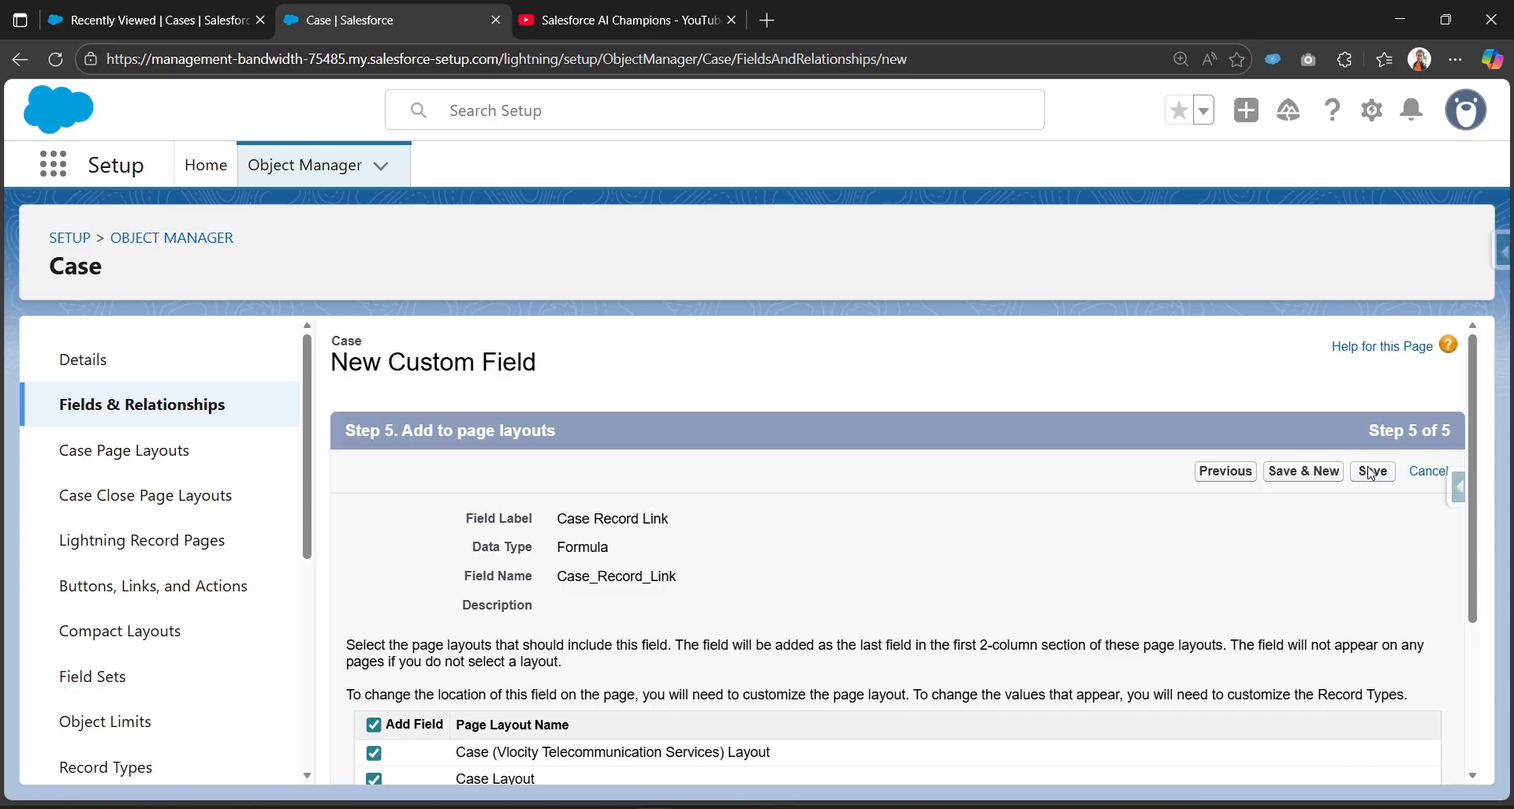
left_click(1372, 471)
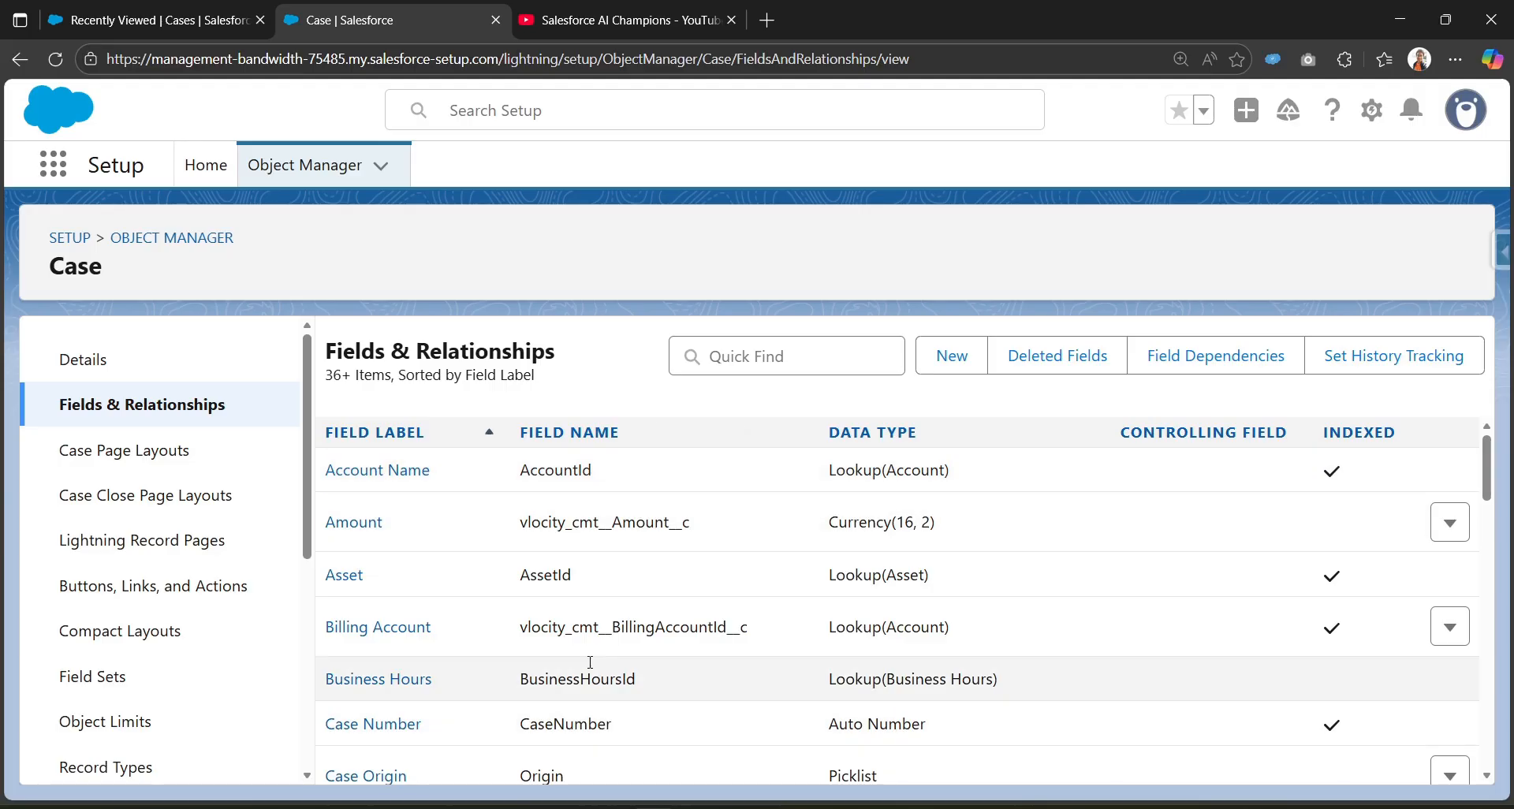
- Search Setup for flows and open the Flows page under Process Automation
left_click(206, 167)
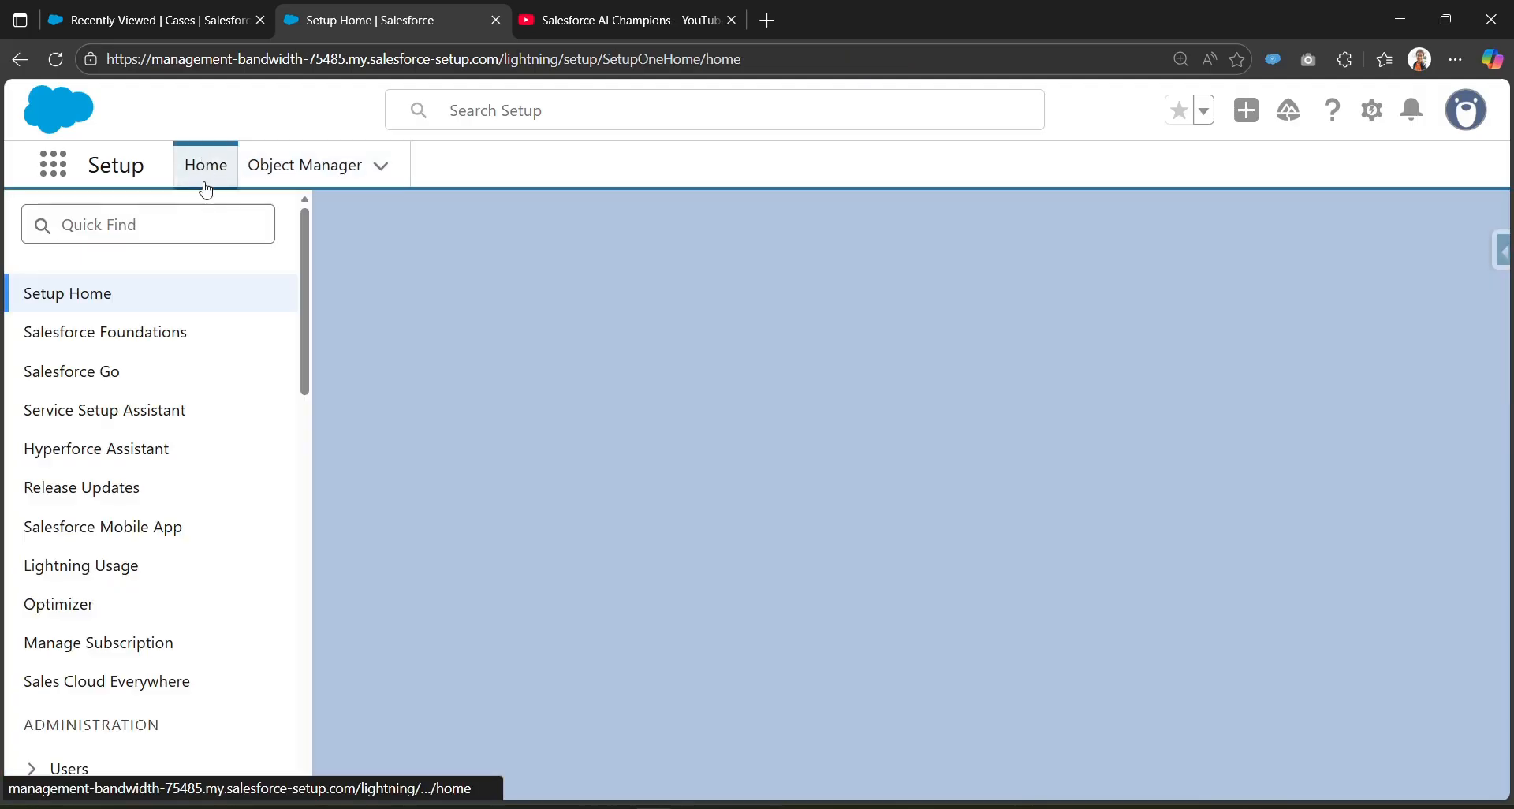
left_click(203, 223)
type("ows")
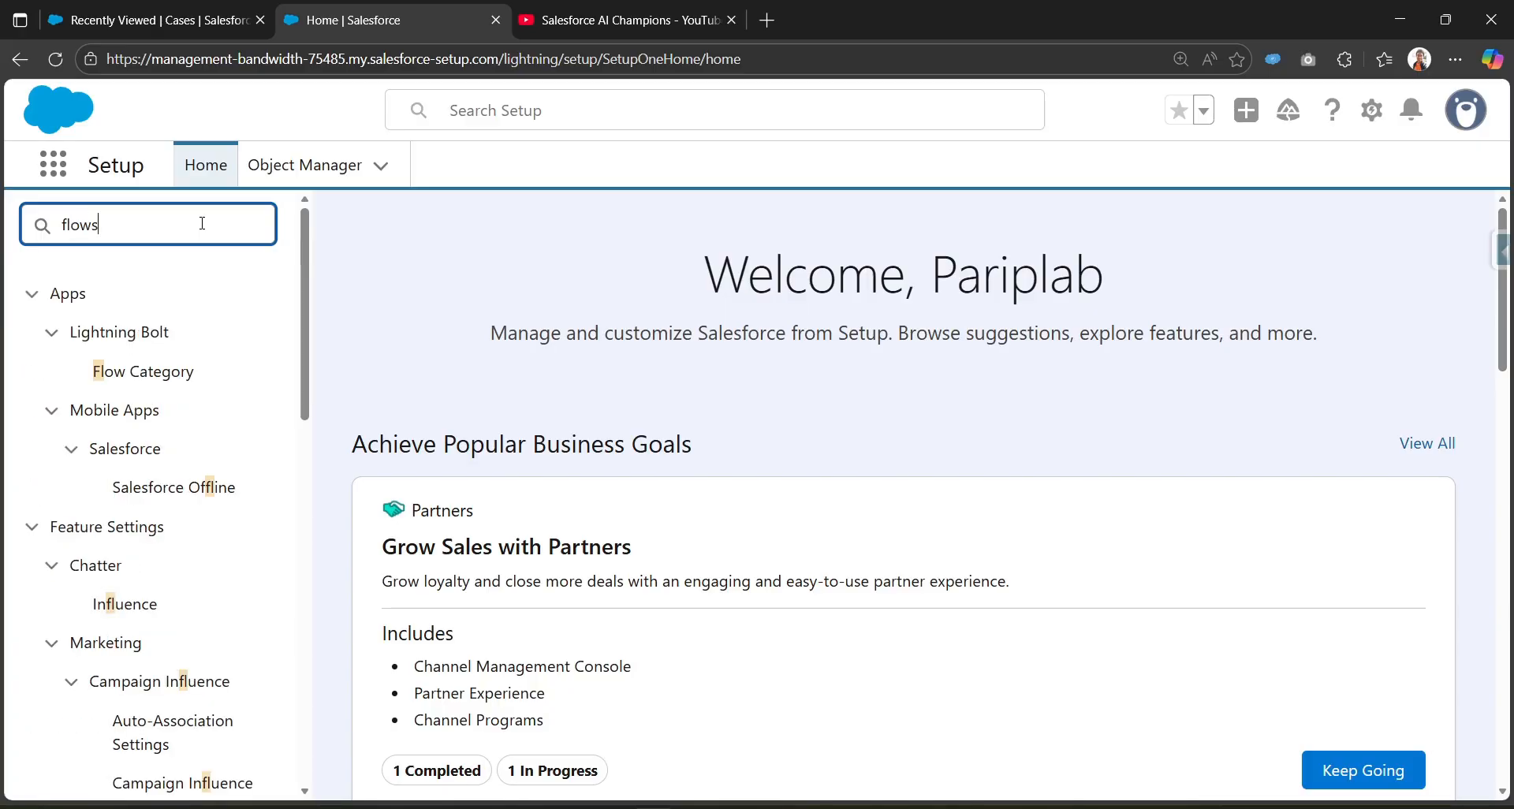
left_click(88, 334)
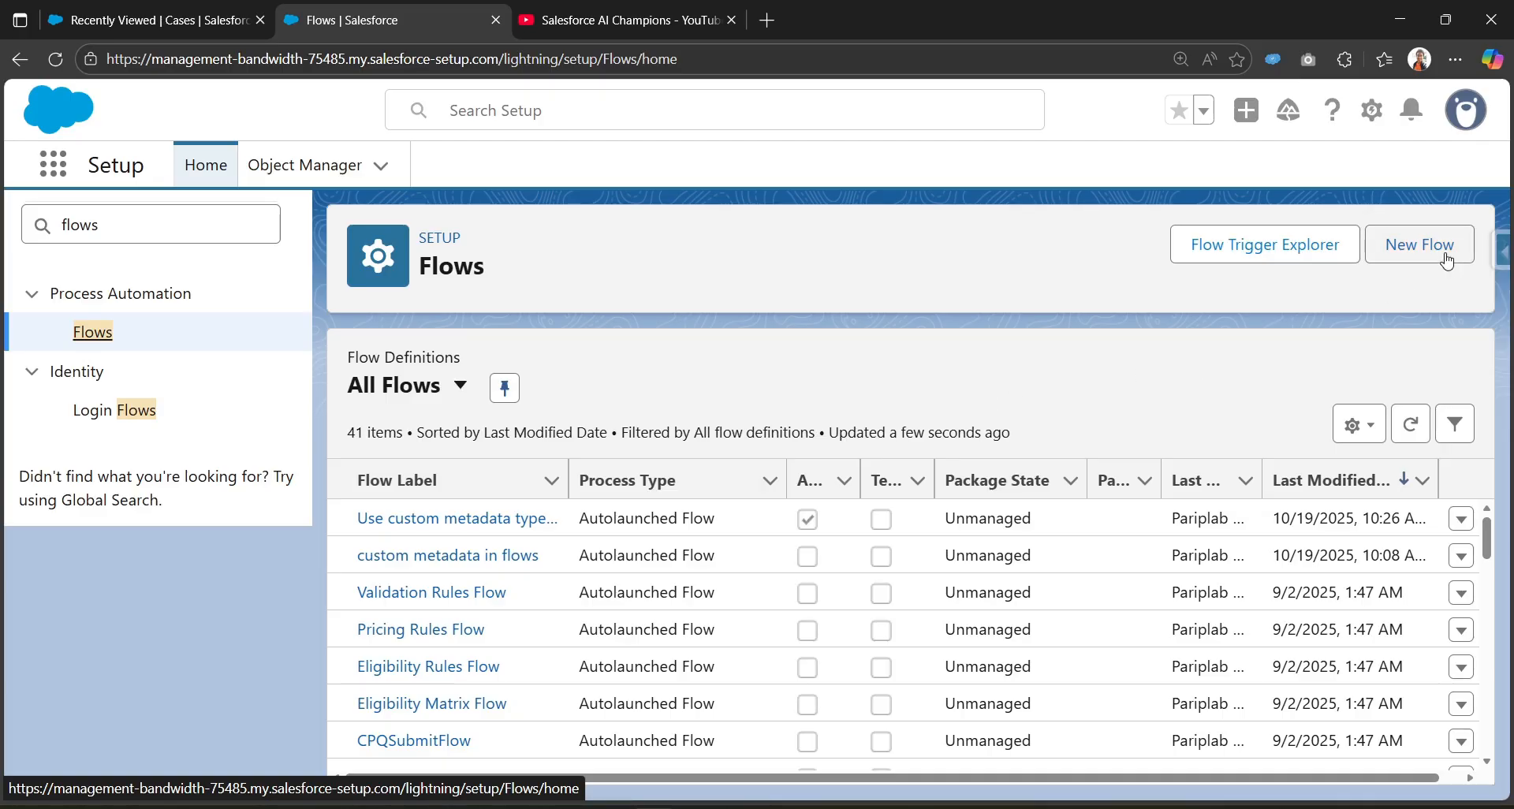
- Create a new Screen Flow from the Screen Automations category
left_click(1446, 260)
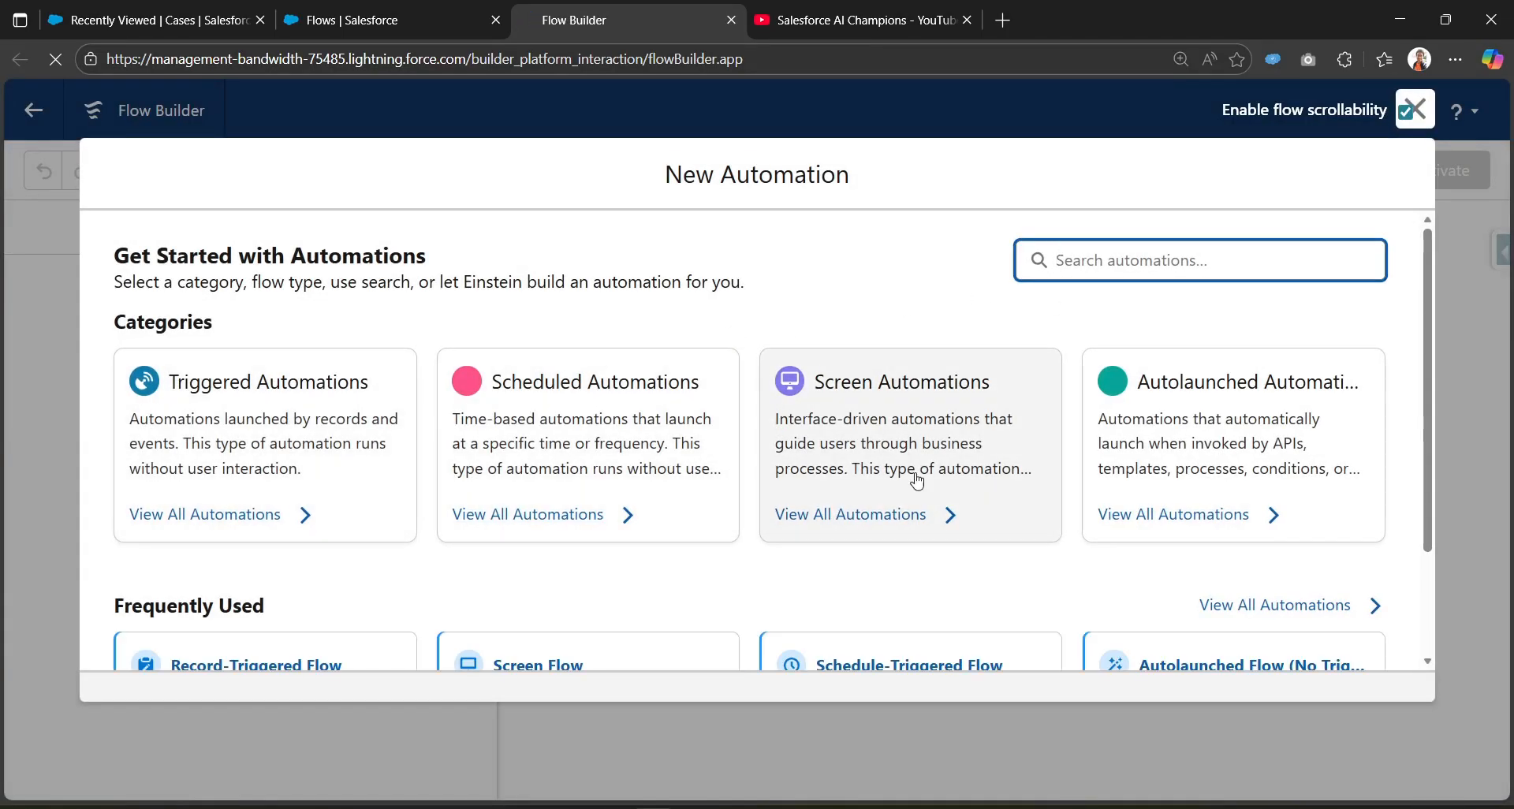
left_click(869, 465)
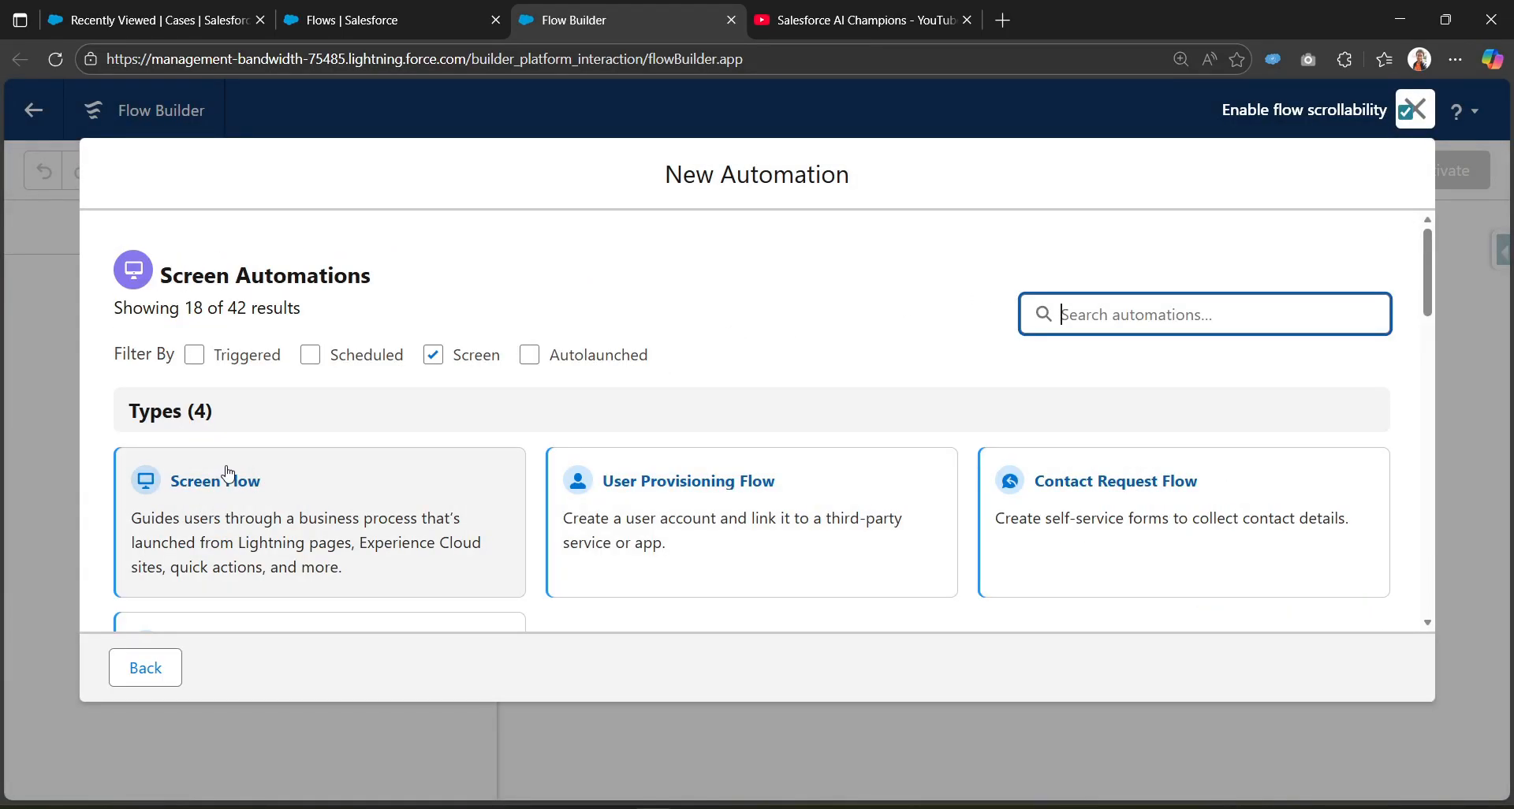
left_click(222, 492)
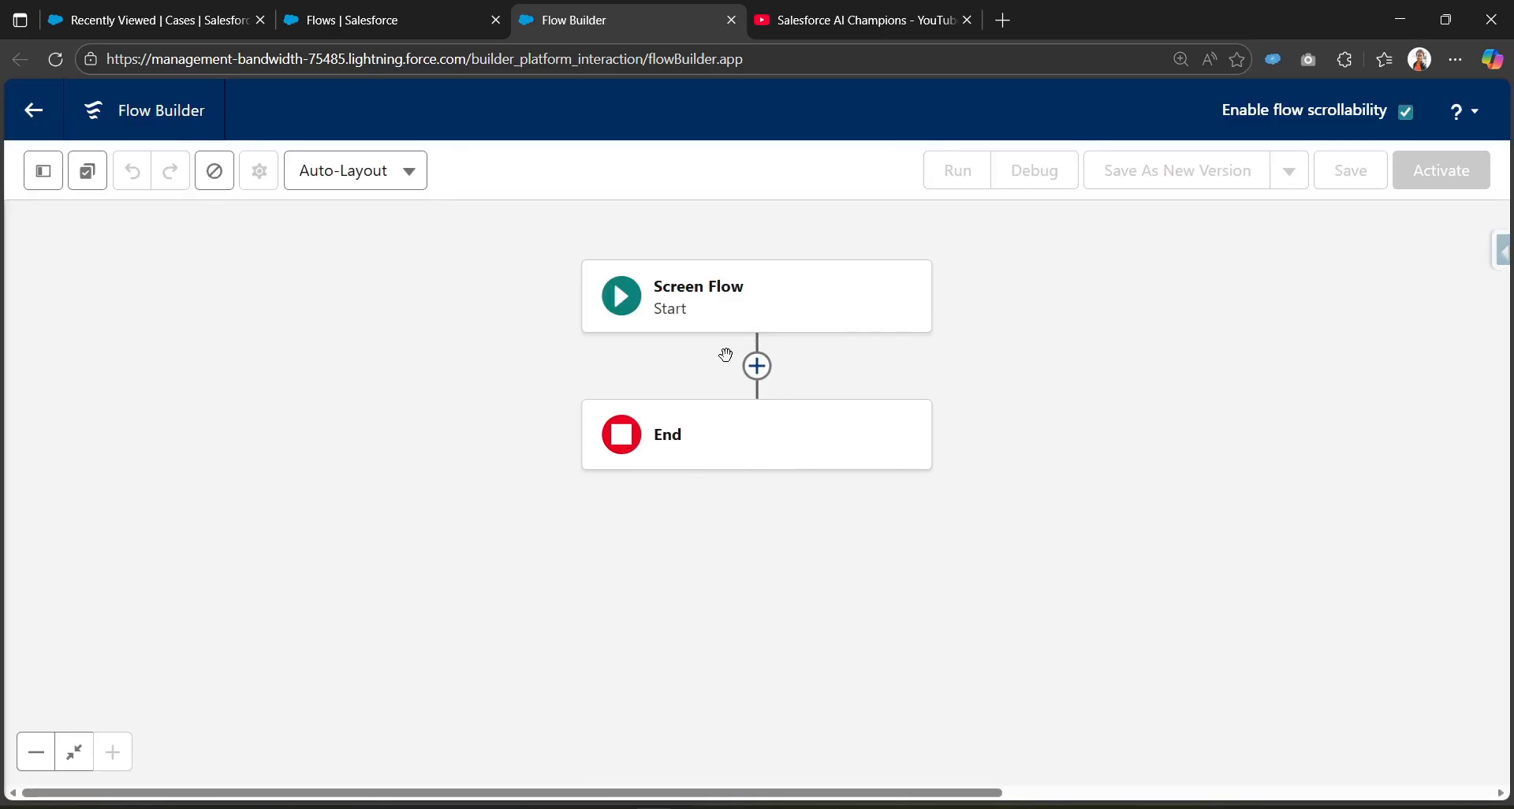
- Add a Get Records element after the flow's start and label it "Get Case records"
left_click(758, 367)
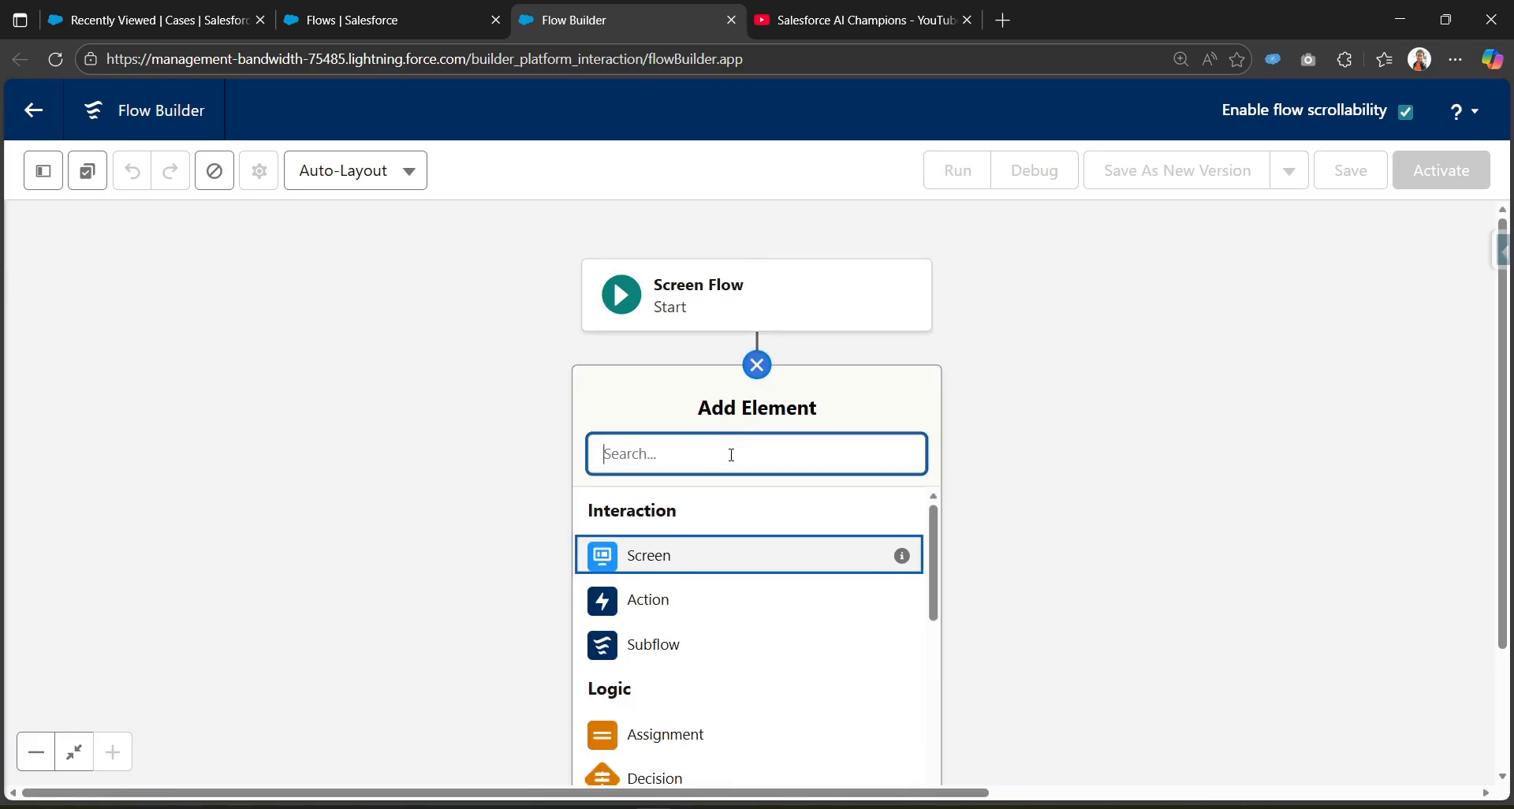
type("get")
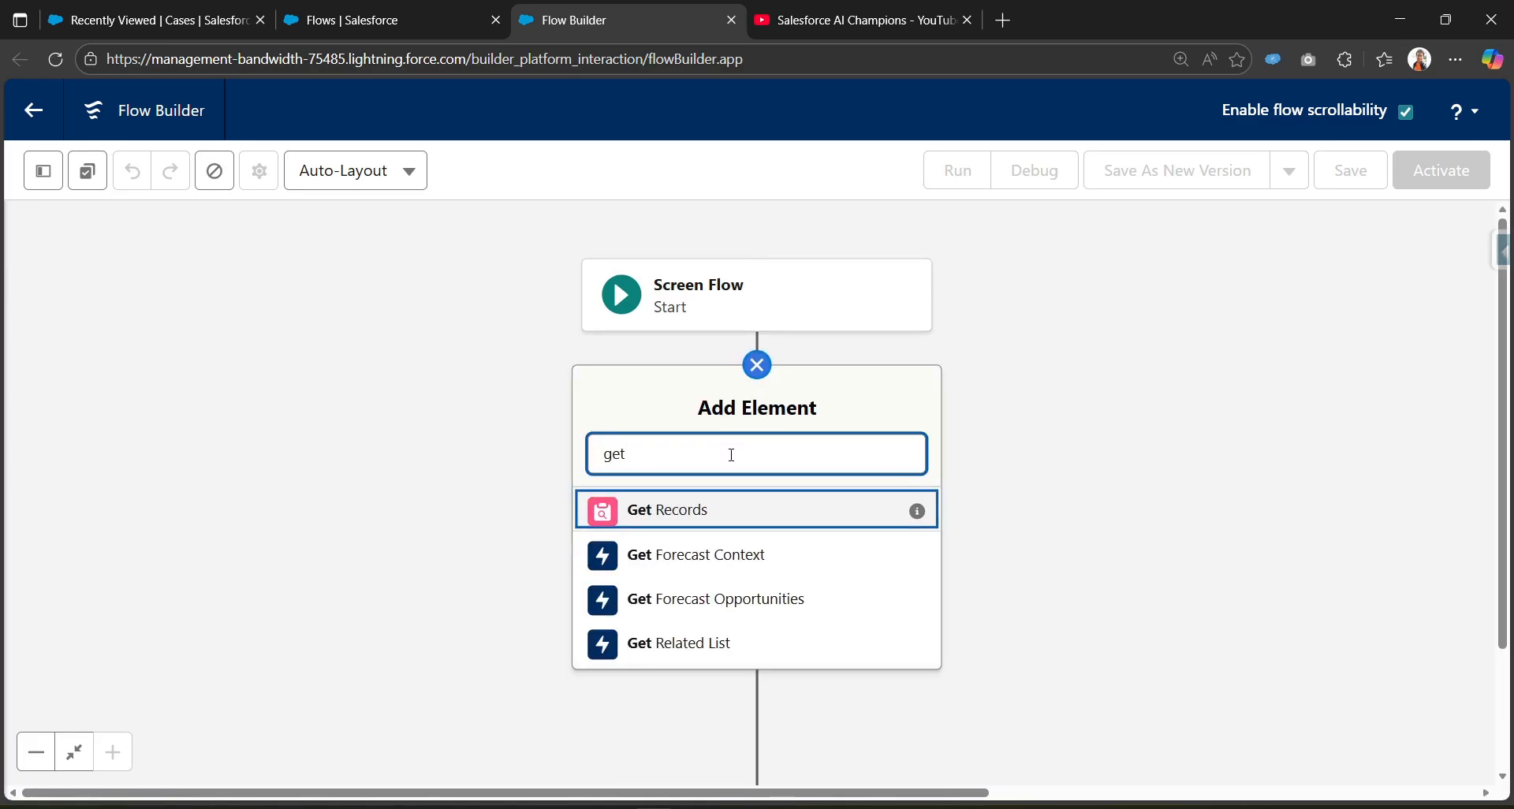
left_click(720, 500)
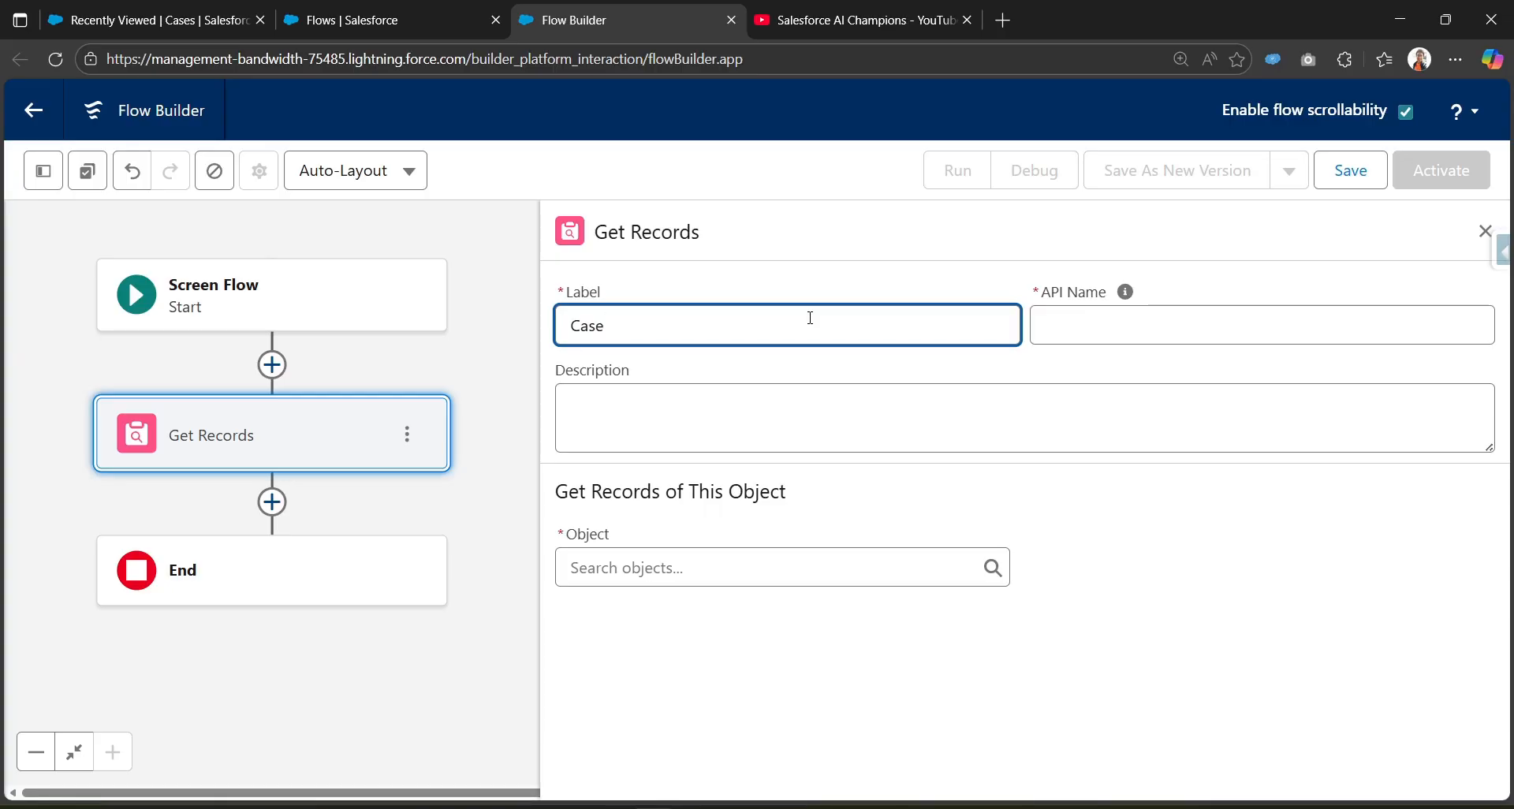
type("records")
key("Home")
type("Get")
key("Tab")
- Set Case as the object whose records the Get Case records element retrieves
left_click(744, 576)
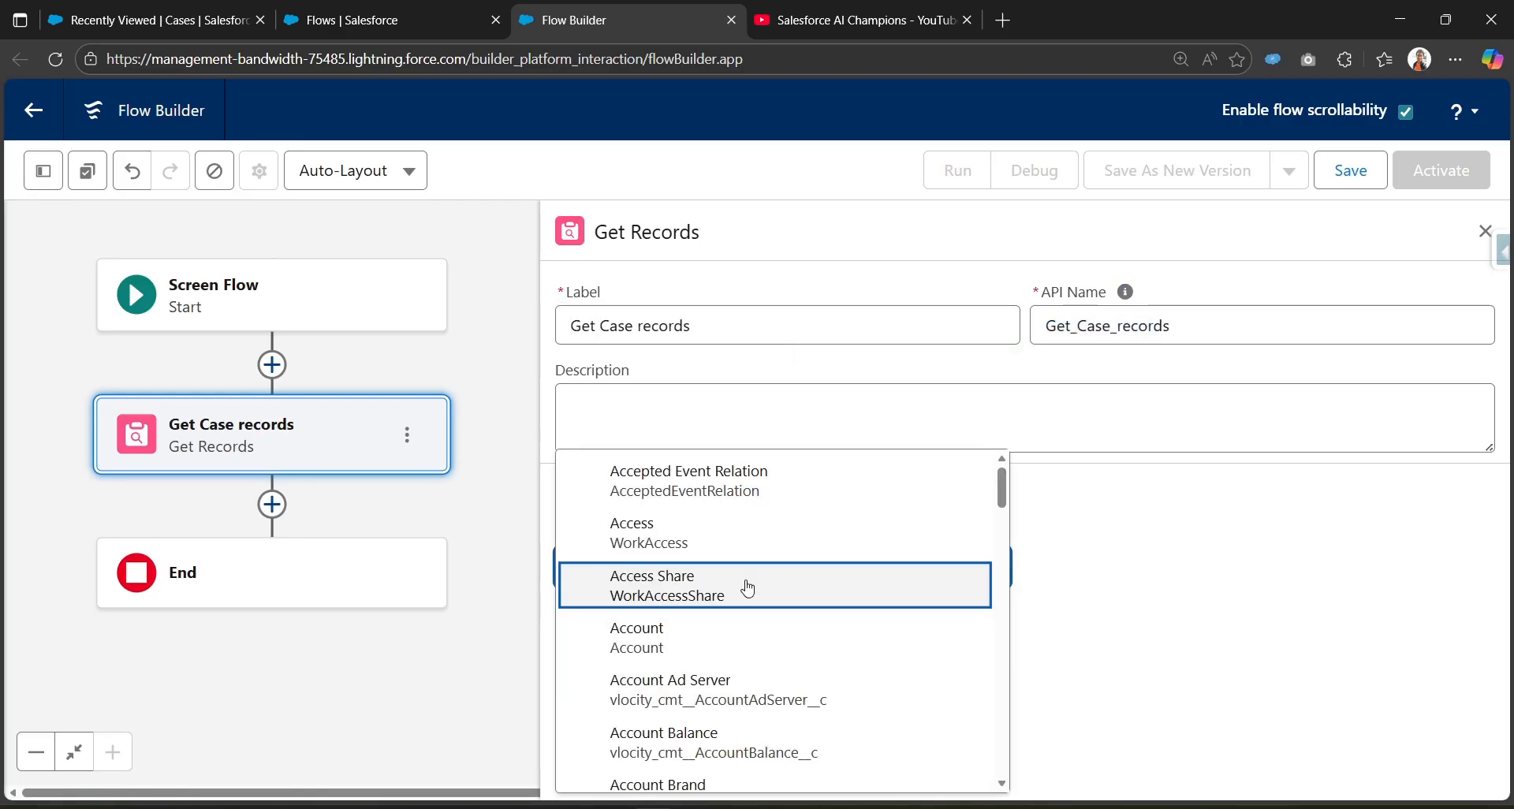
type("case")
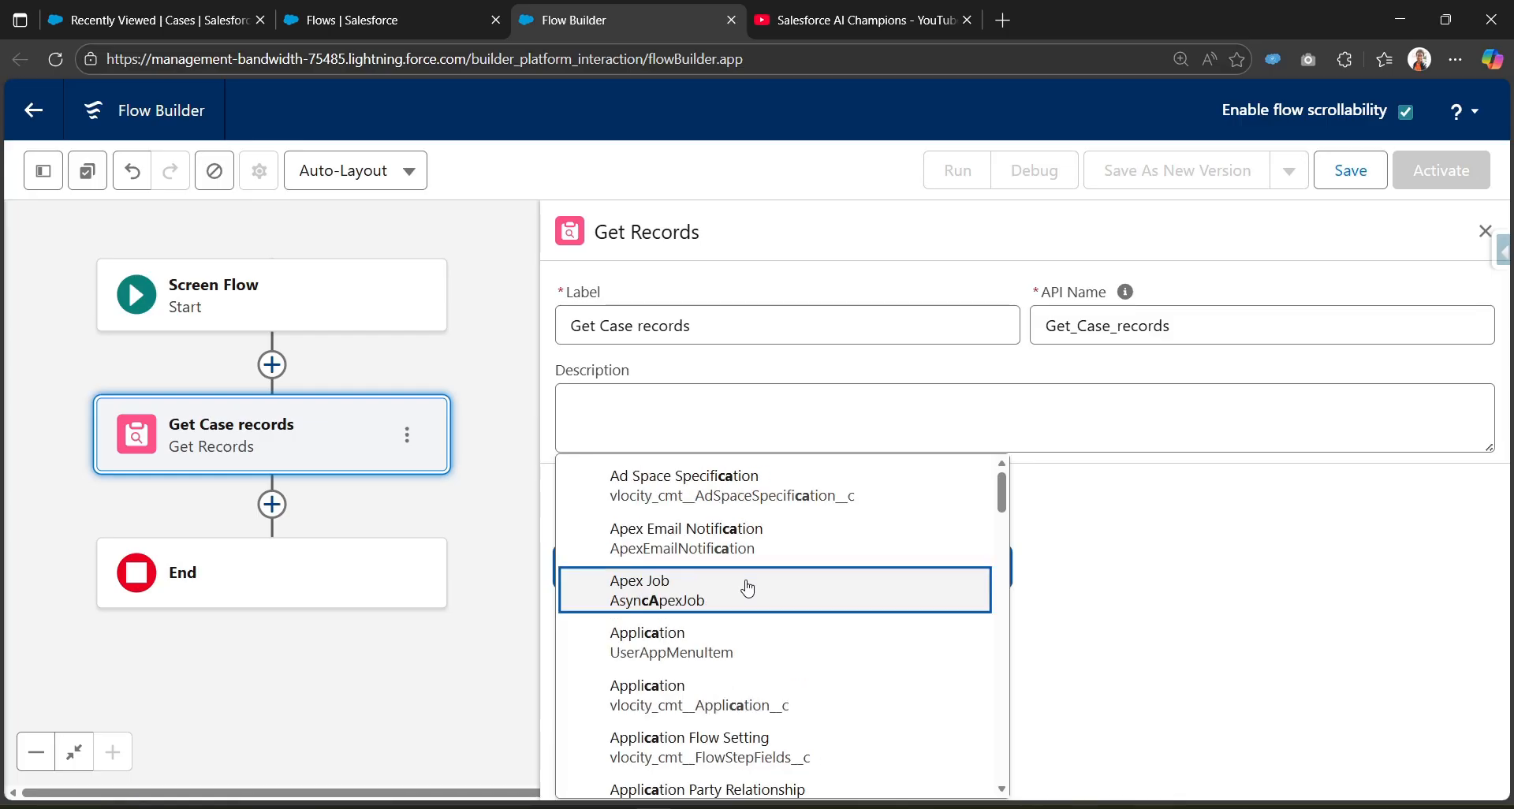
left_click(693, 698)
- Filter the case records with the condition Priority Equals High
scroll(686, 552, "down", 3)
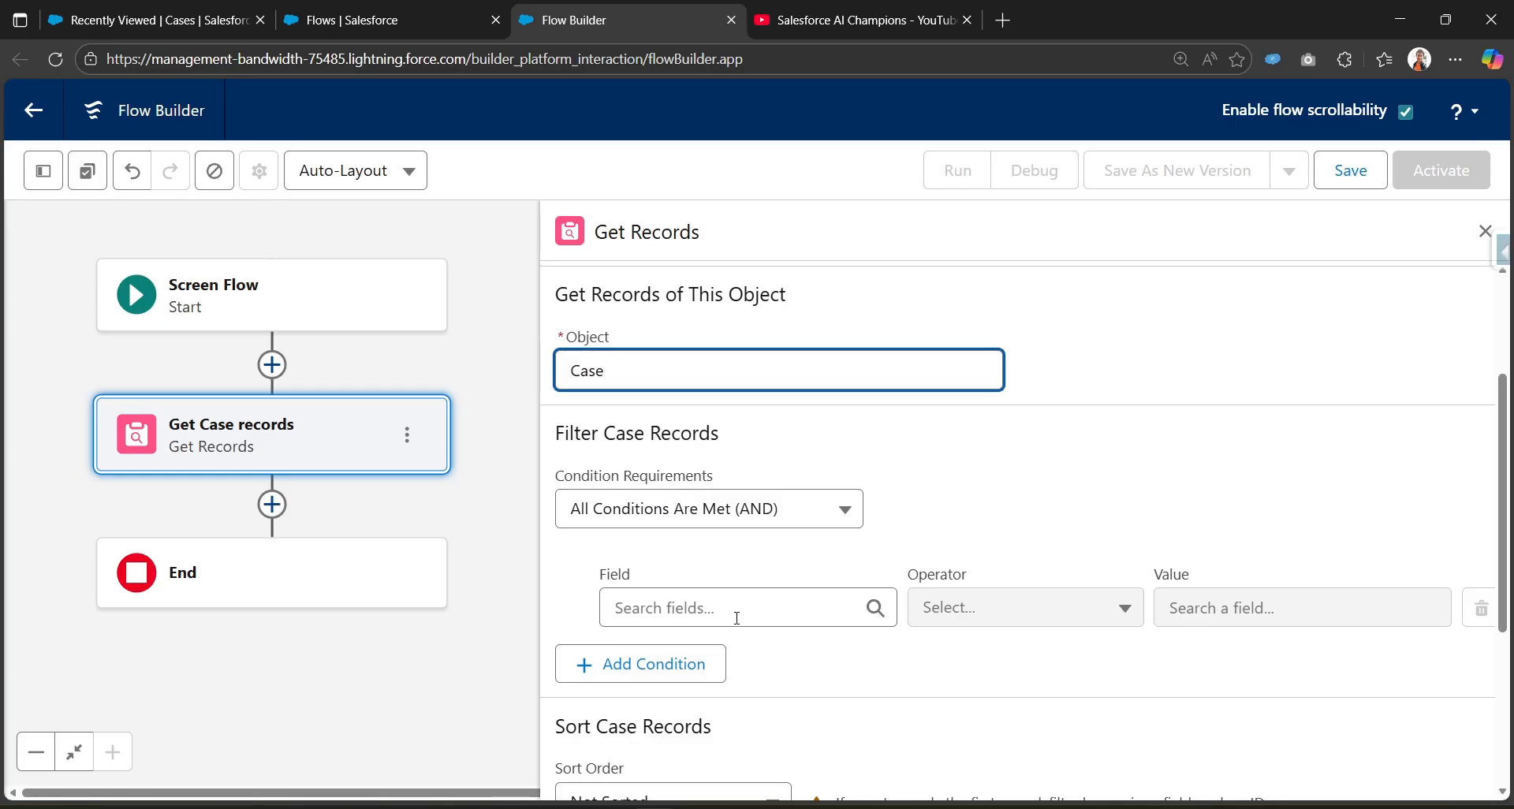
left_click(734, 610)
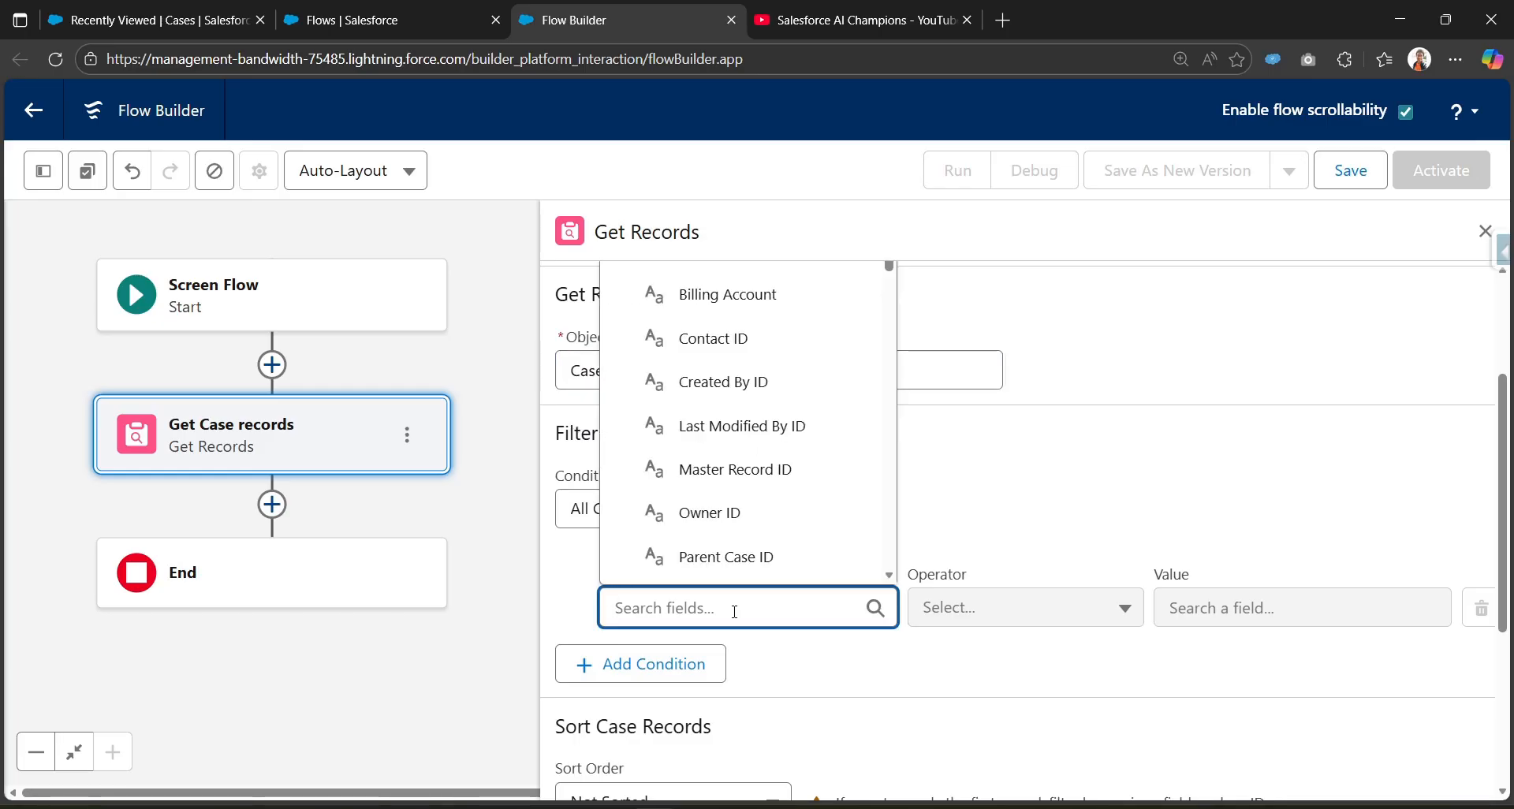
type("Pr")
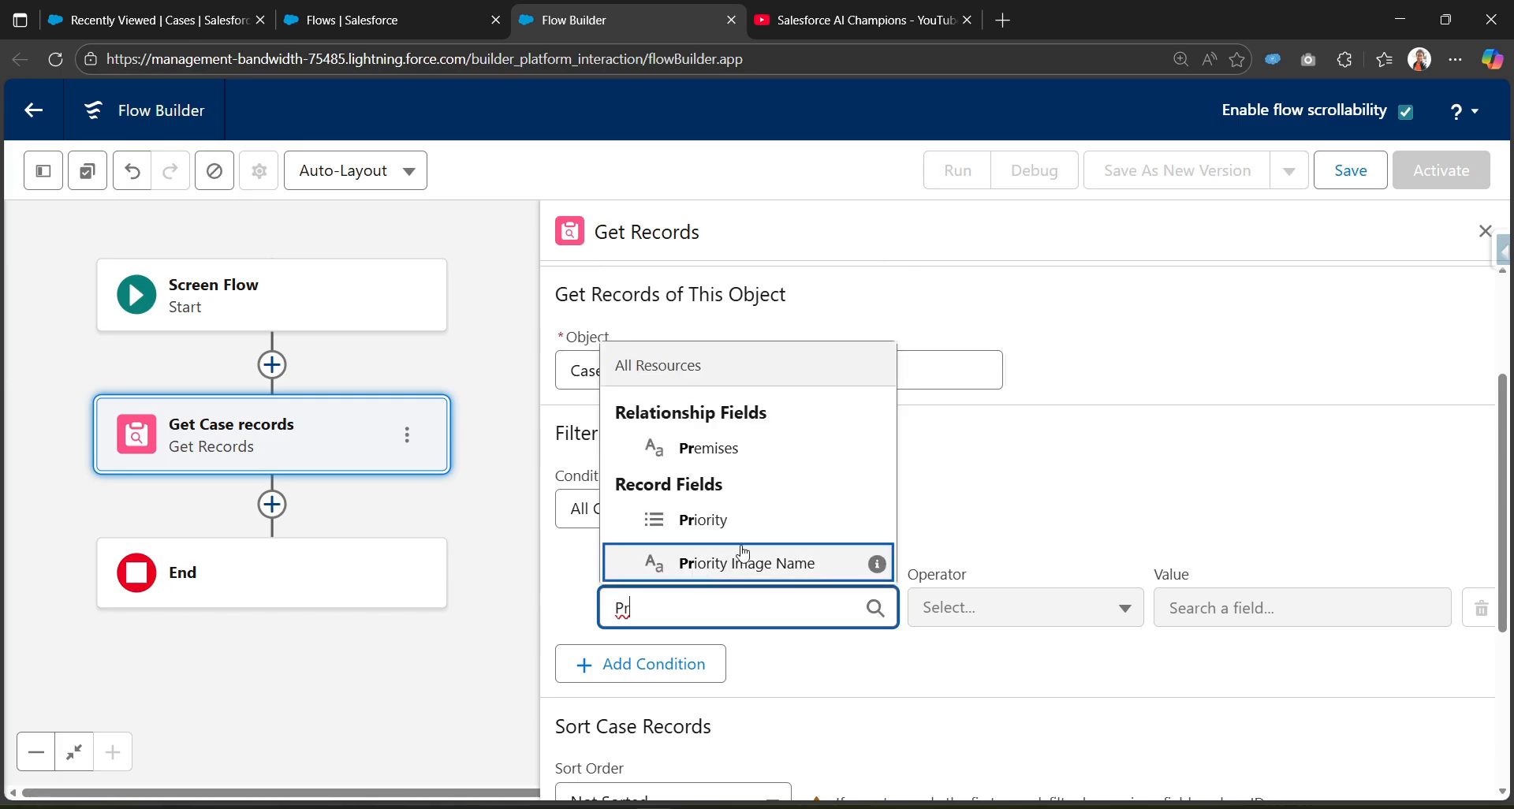
left_click(702, 519)
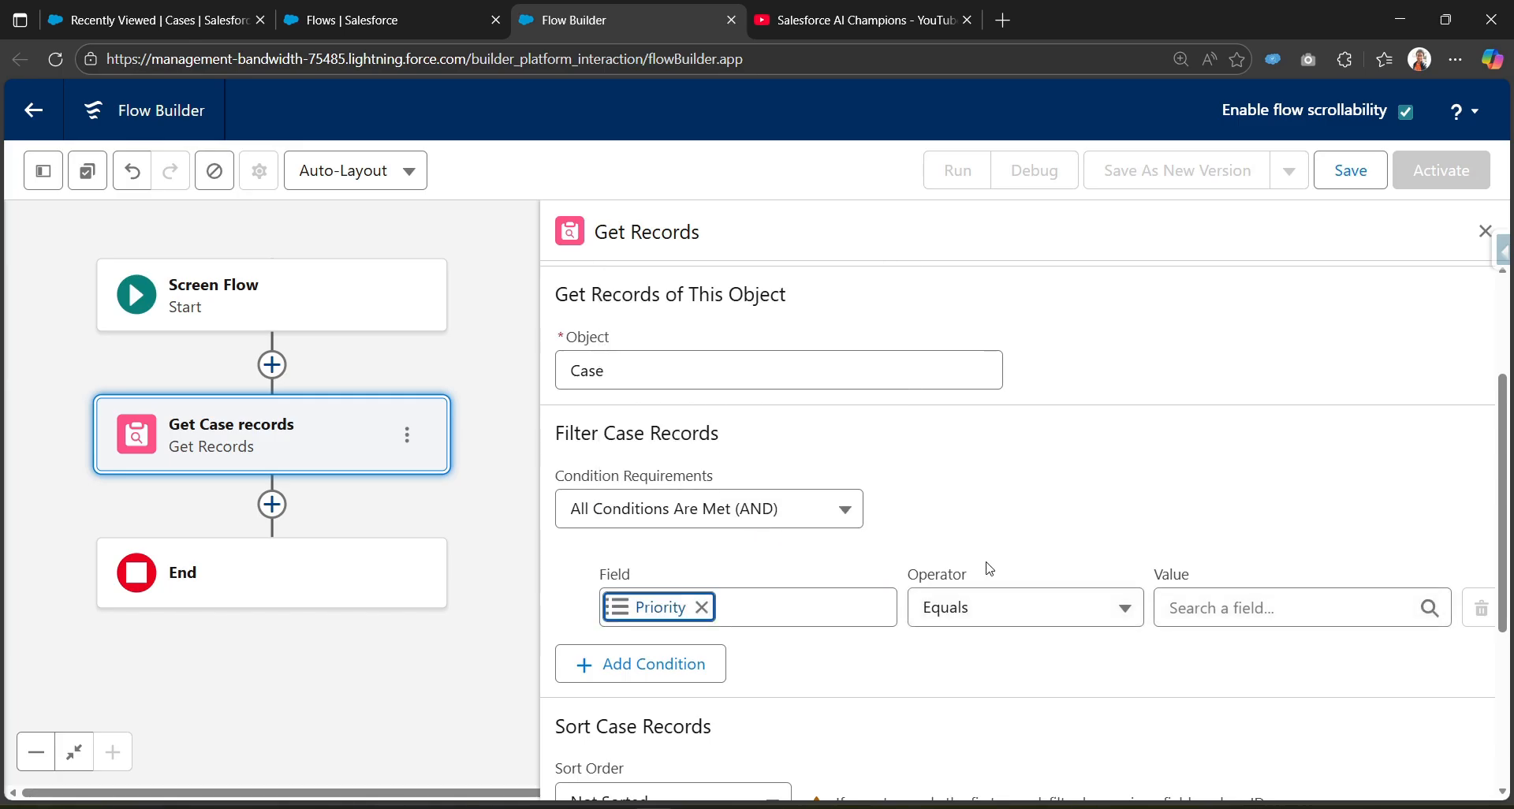
left_click(1200, 611)
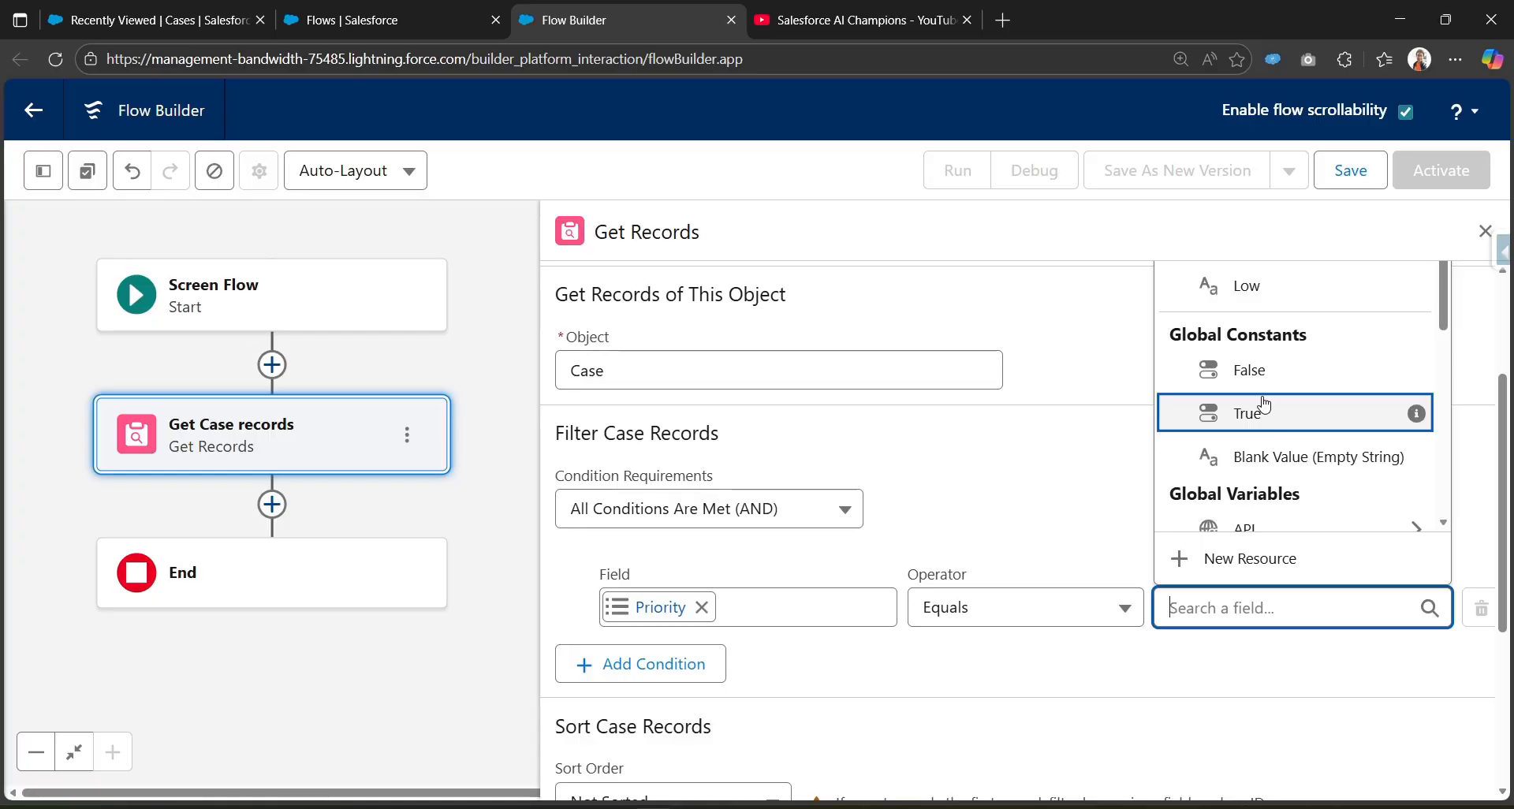
scroll(1277, 354, "up", 1)
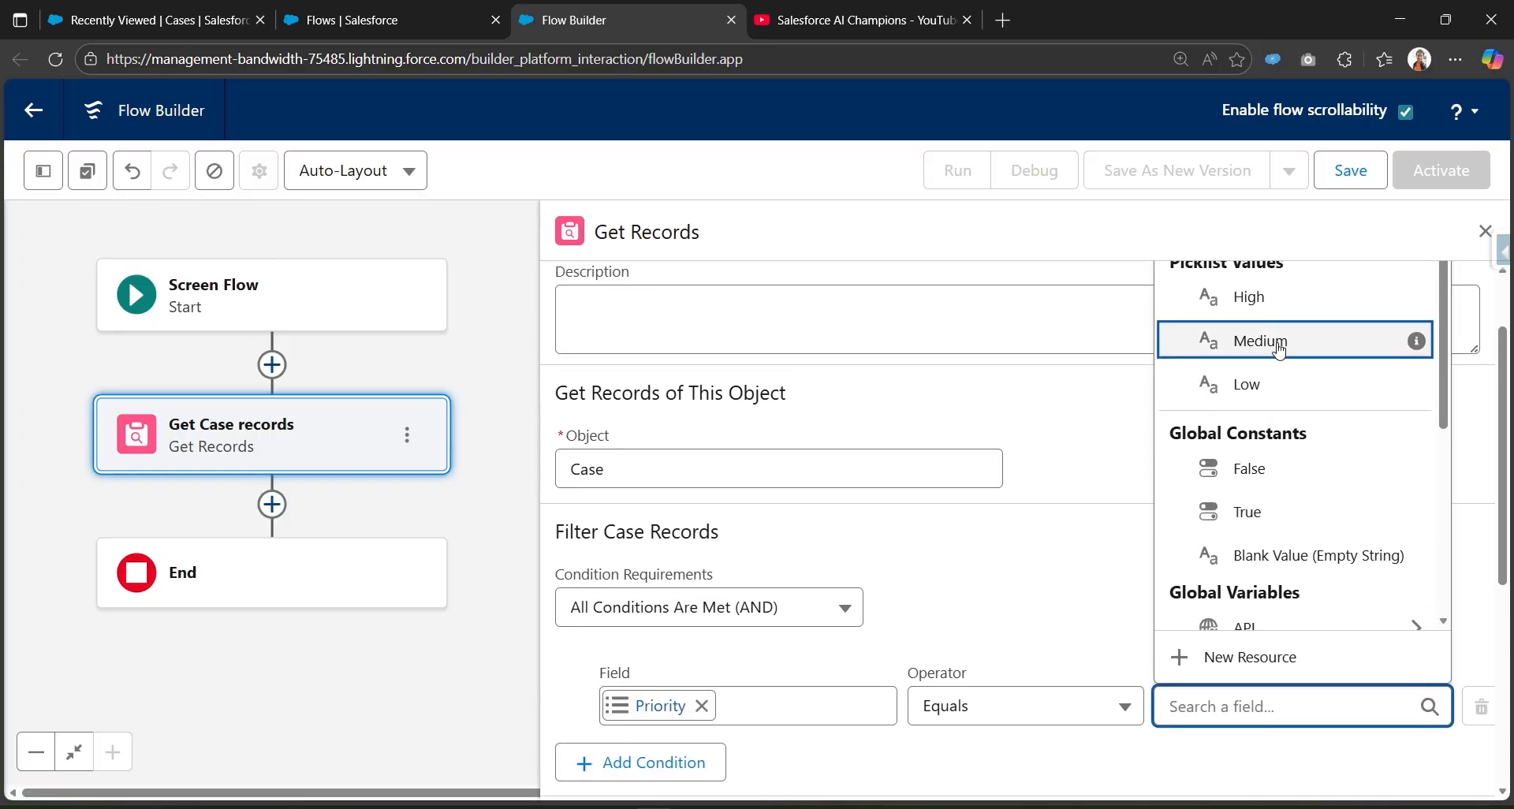
left_click(1293, 306)
- Set the Get Case records element to store all records
scroll(1085, 605, "down", 3)
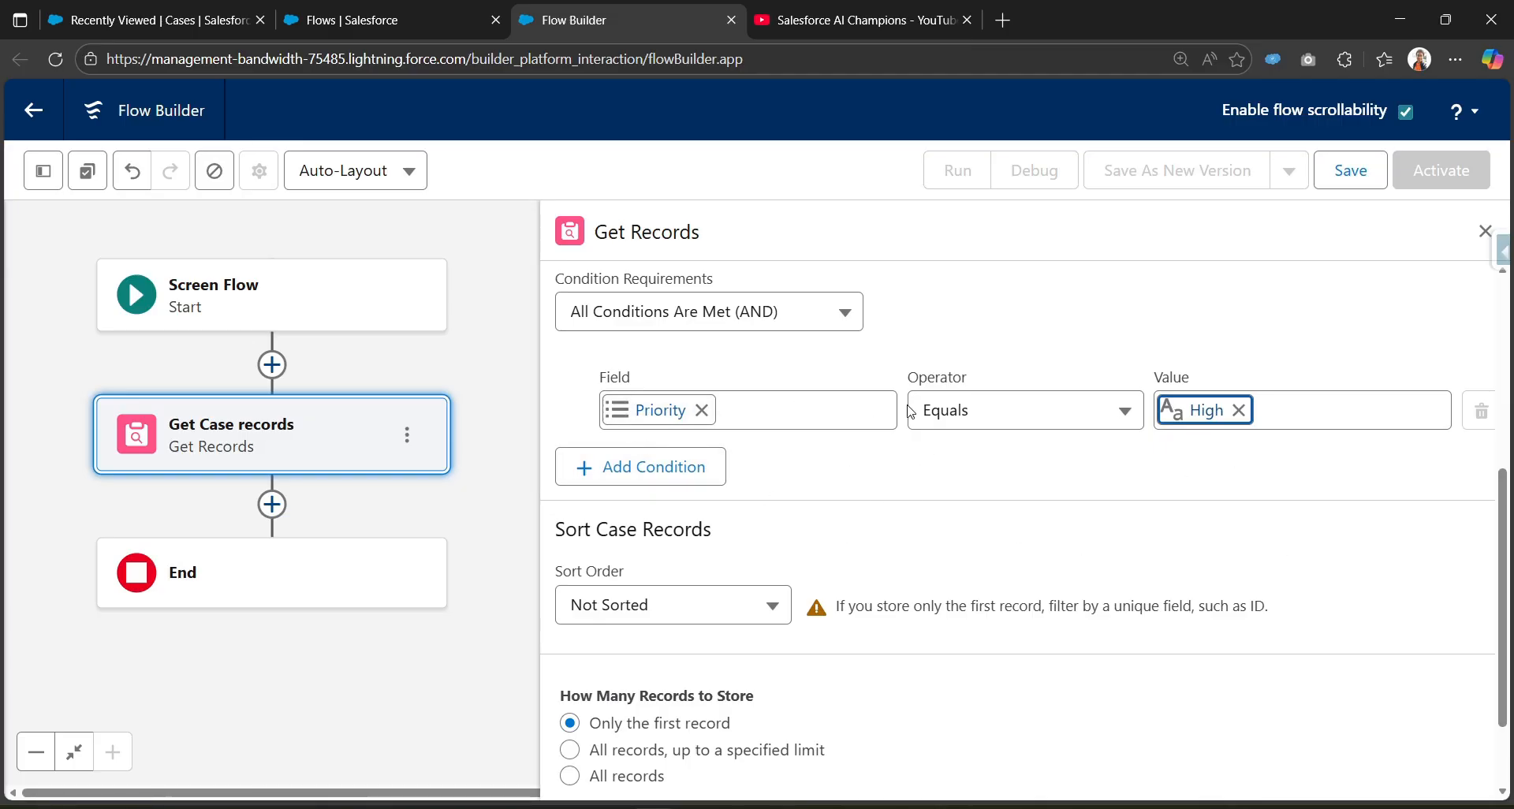
scroll(895, 589, "down", 1)
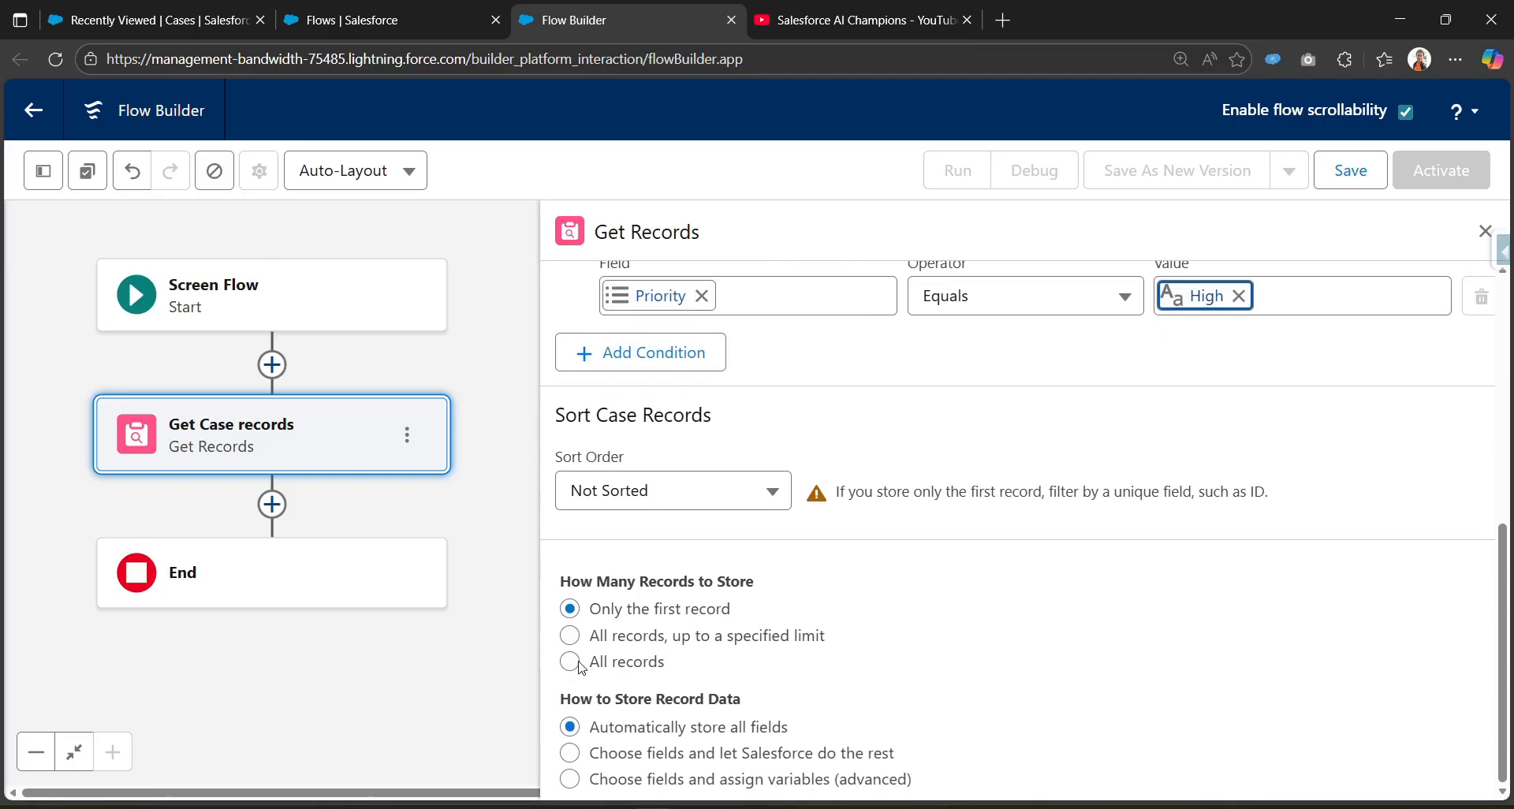
left_click(570, 662)
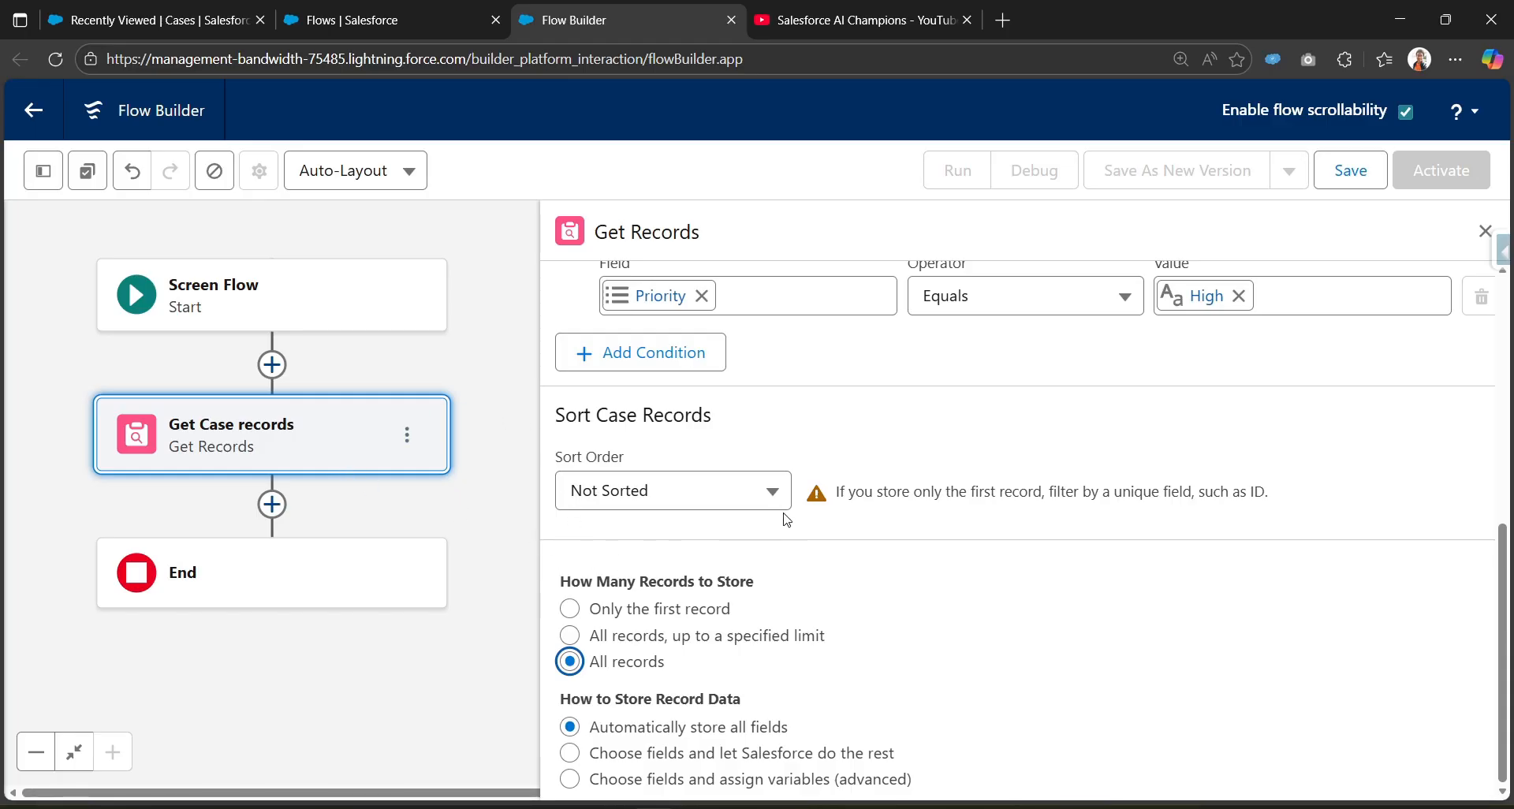
- Compare the Toolbox resource for storing only the first record with the one for storing all records, leaving all records selected
left_click(574, 611)
left_click(43, 170)
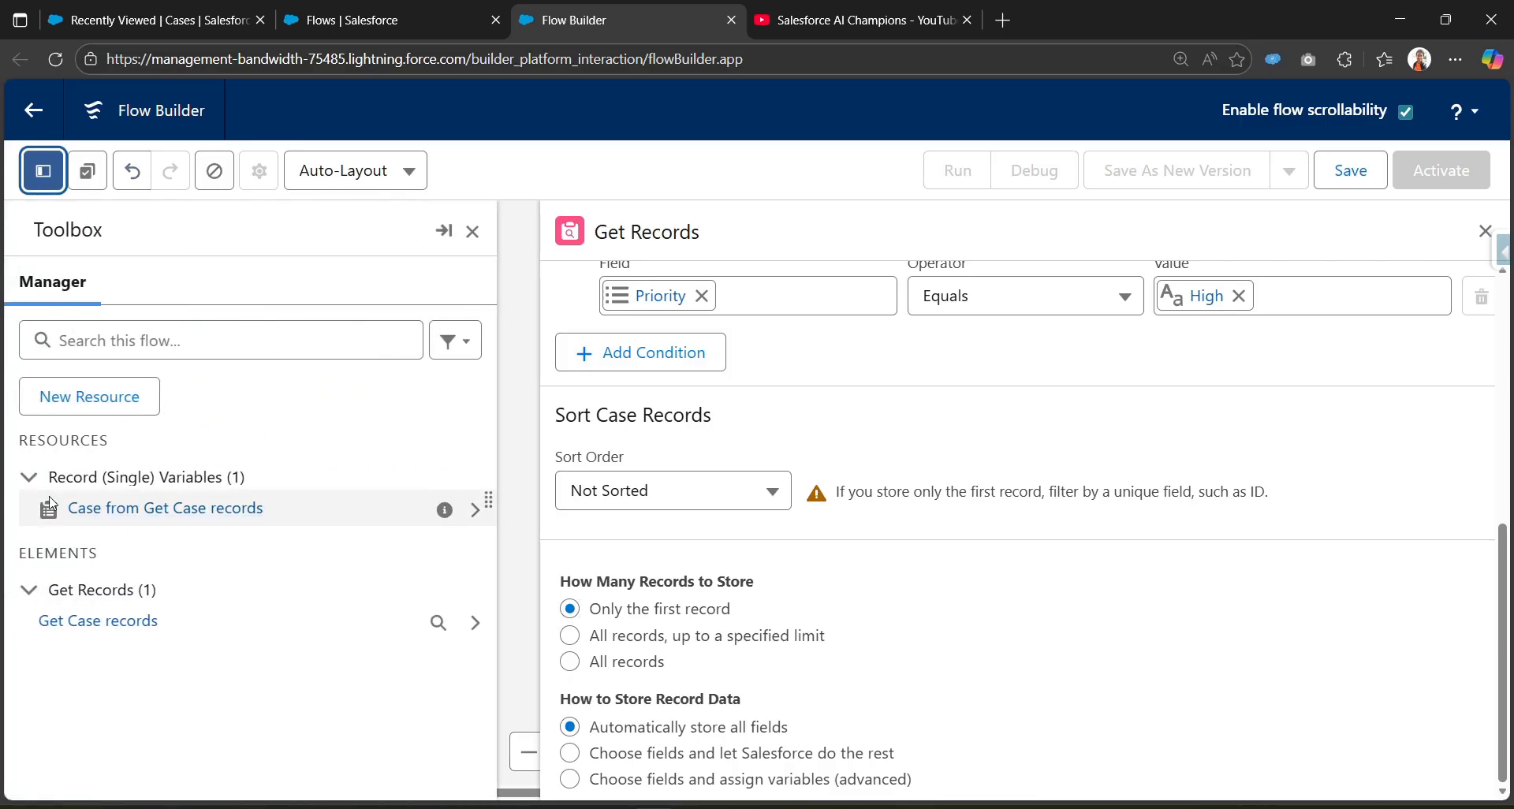
left_click(570, 662)
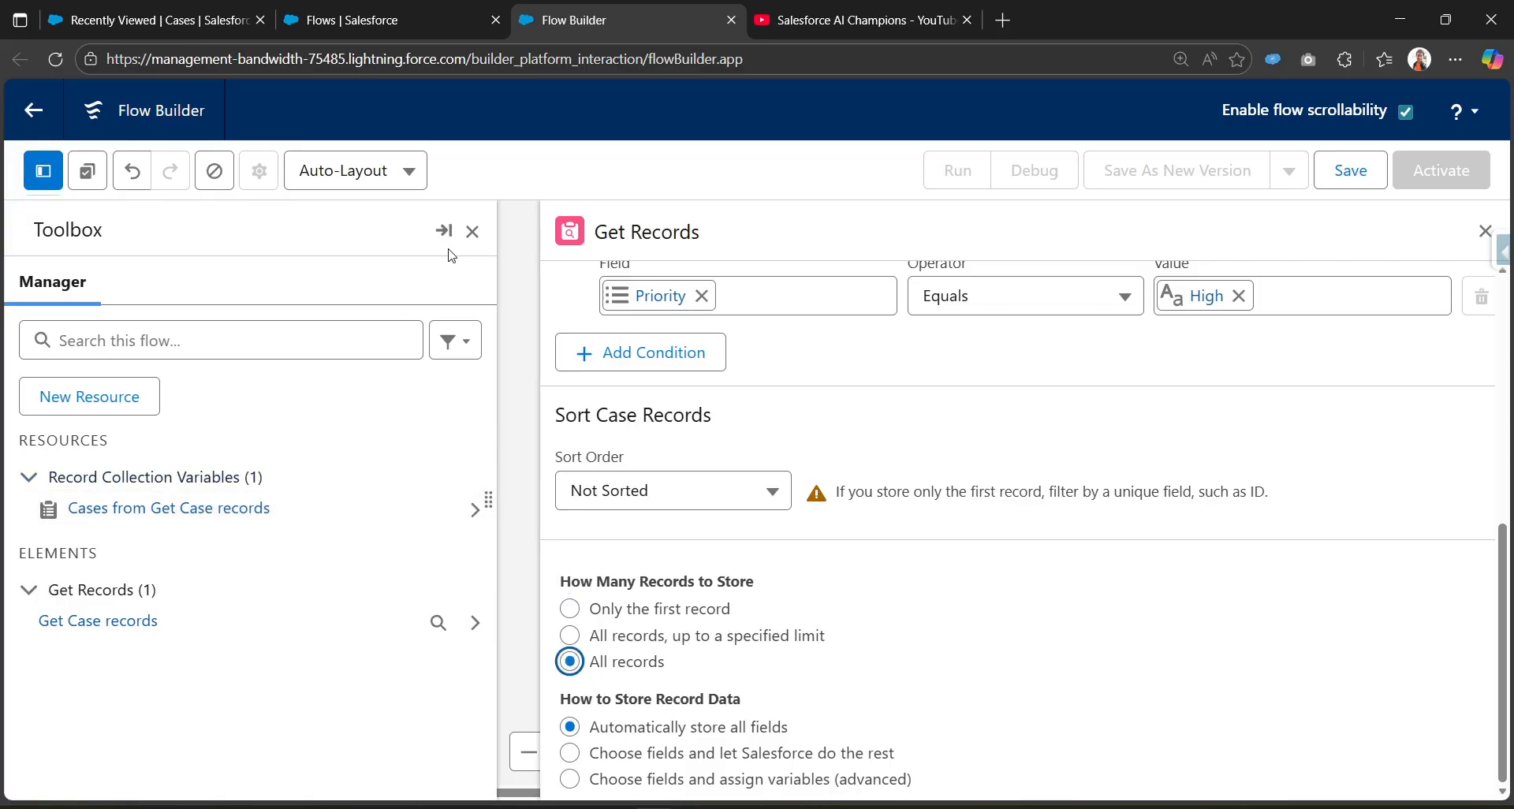
left_click(472, 231)
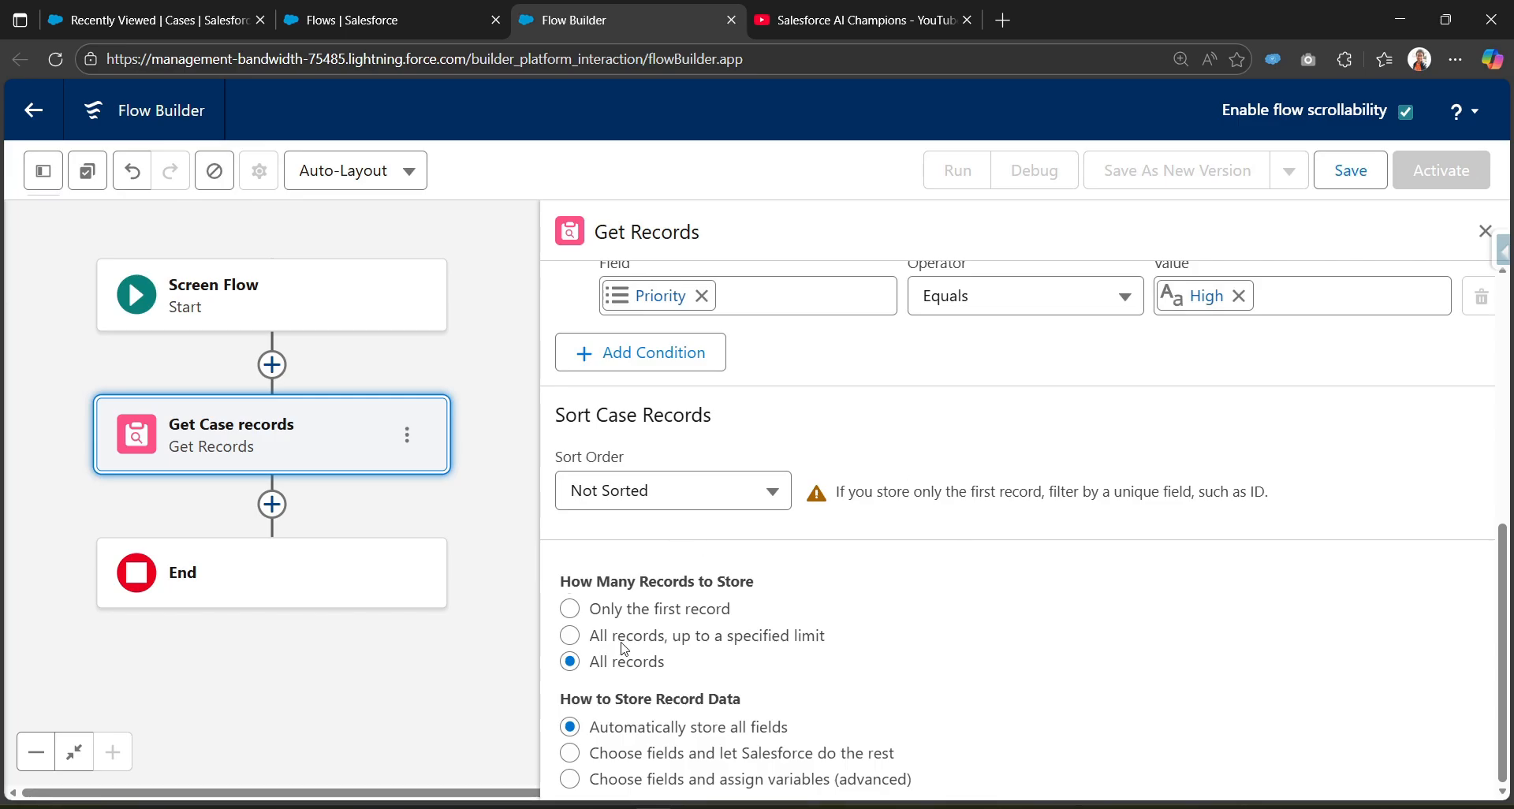
scroll(956, 667, "up", 2)
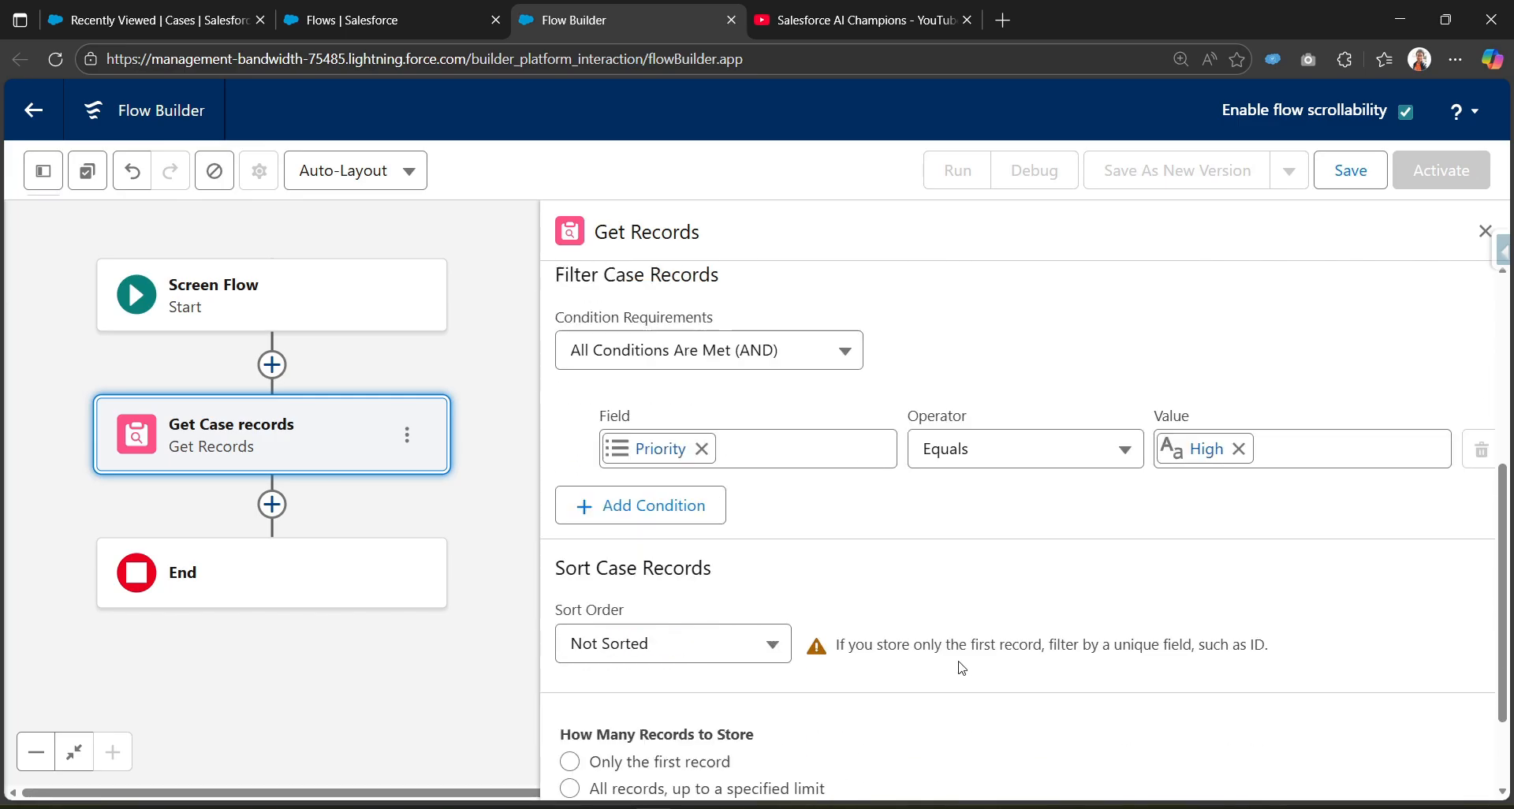
scroll(956, 666, "down", 2)
- Add a Screen element after Get Case records and label it "Datatable Screen"
left_click(272, 504)
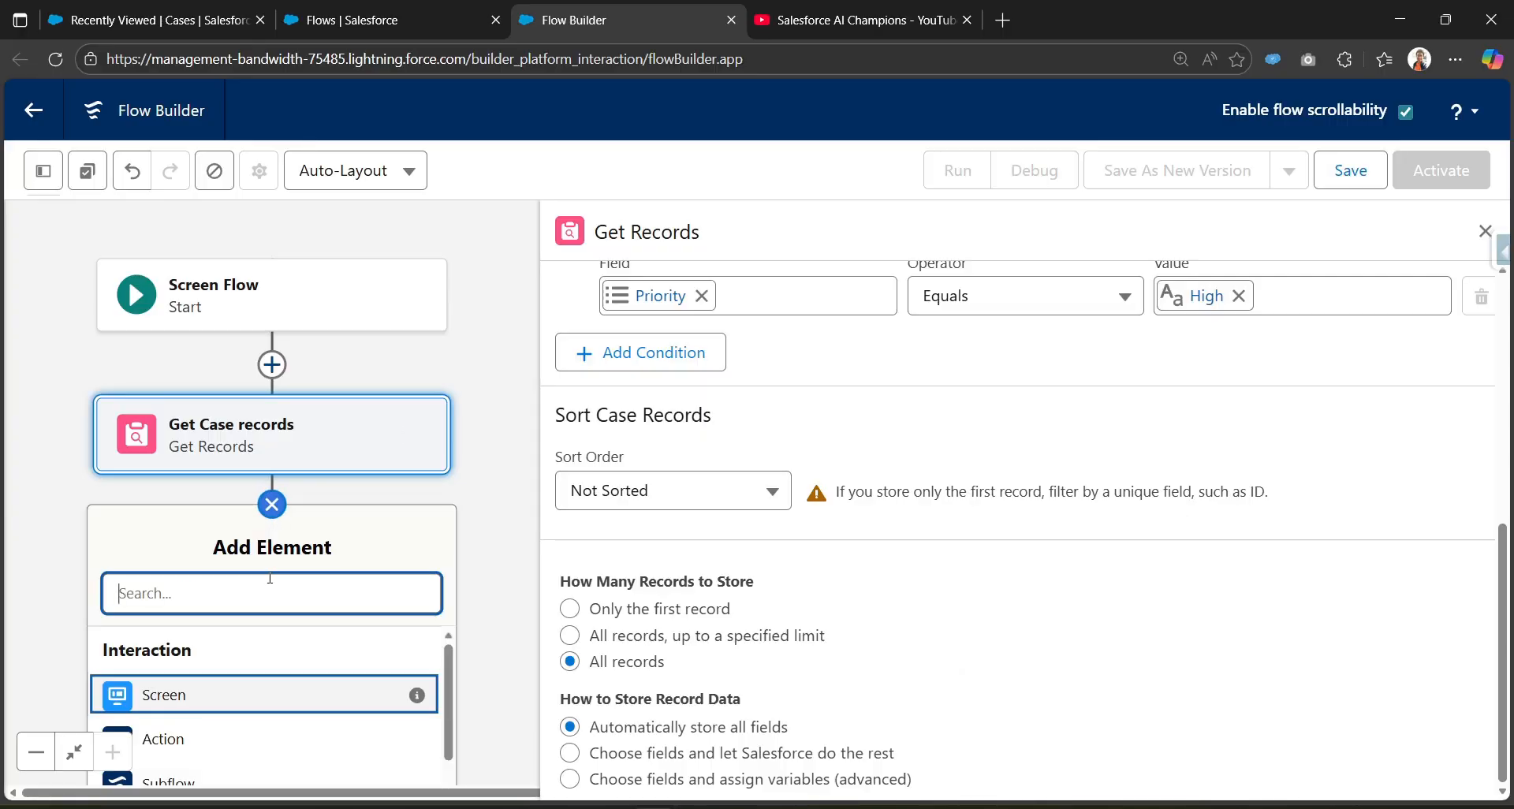
type("sc")
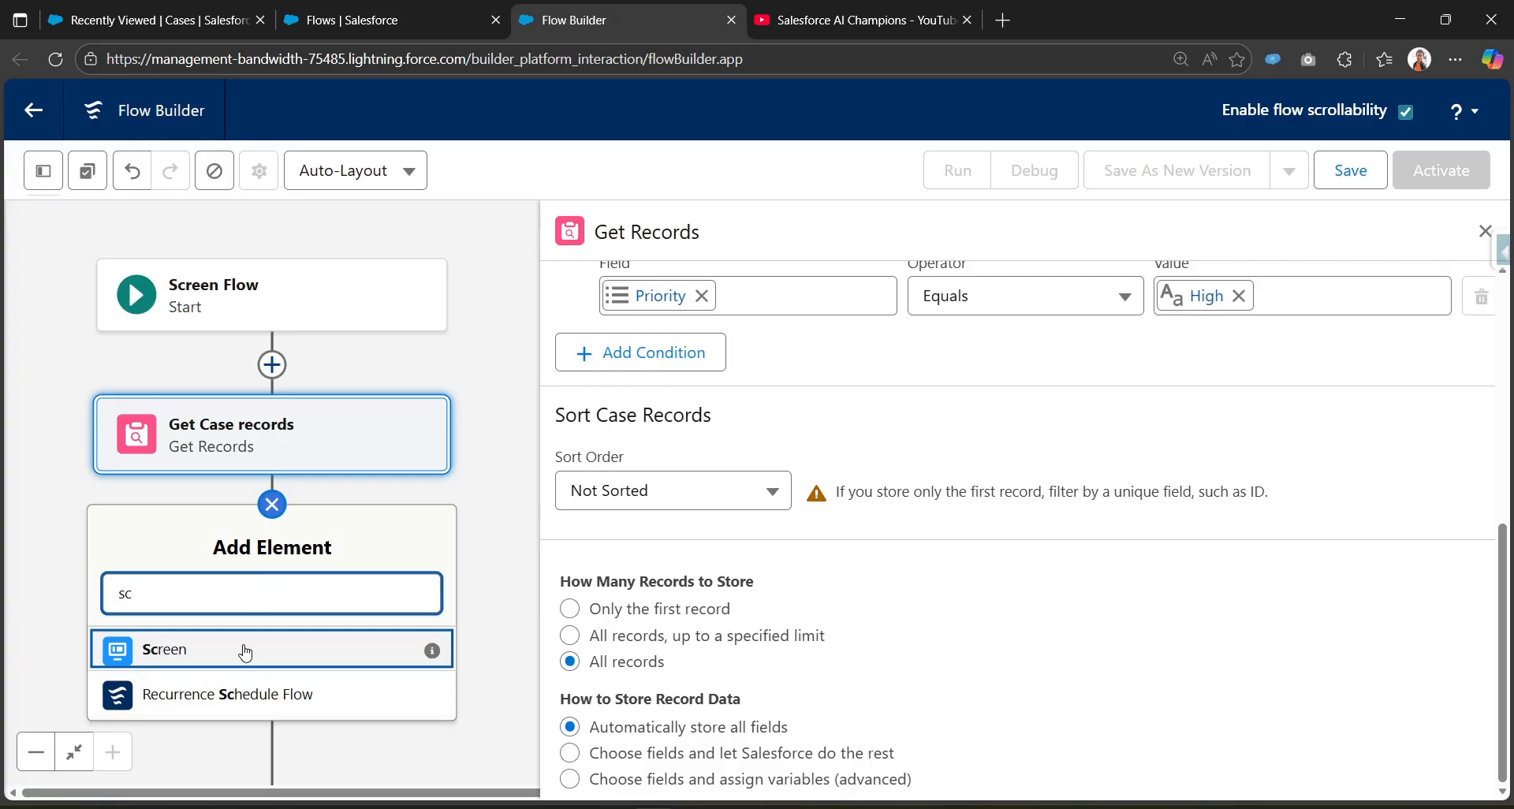
left_click(241, 643)
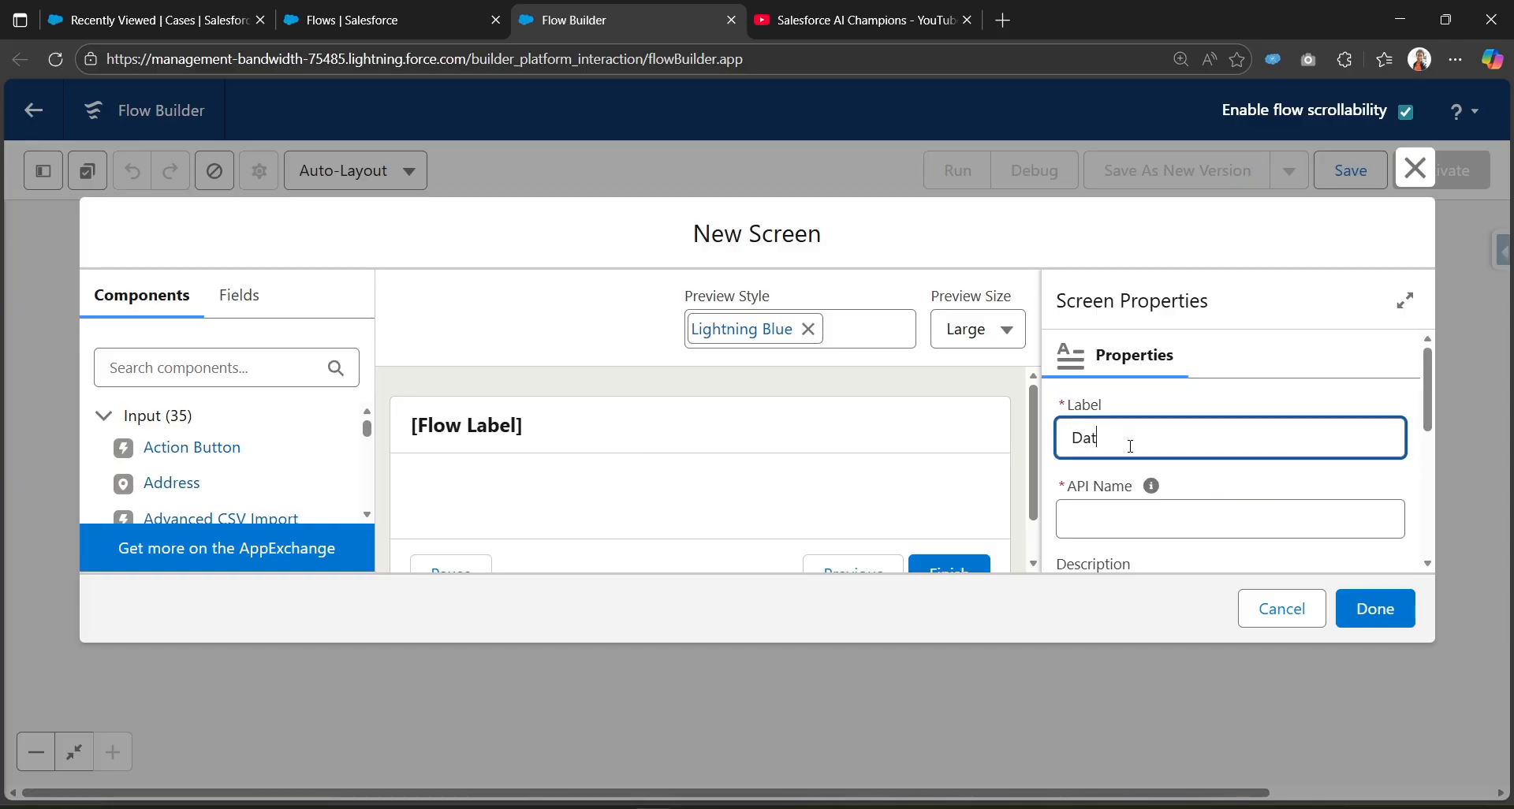
type("table Screen")
key("Tab")
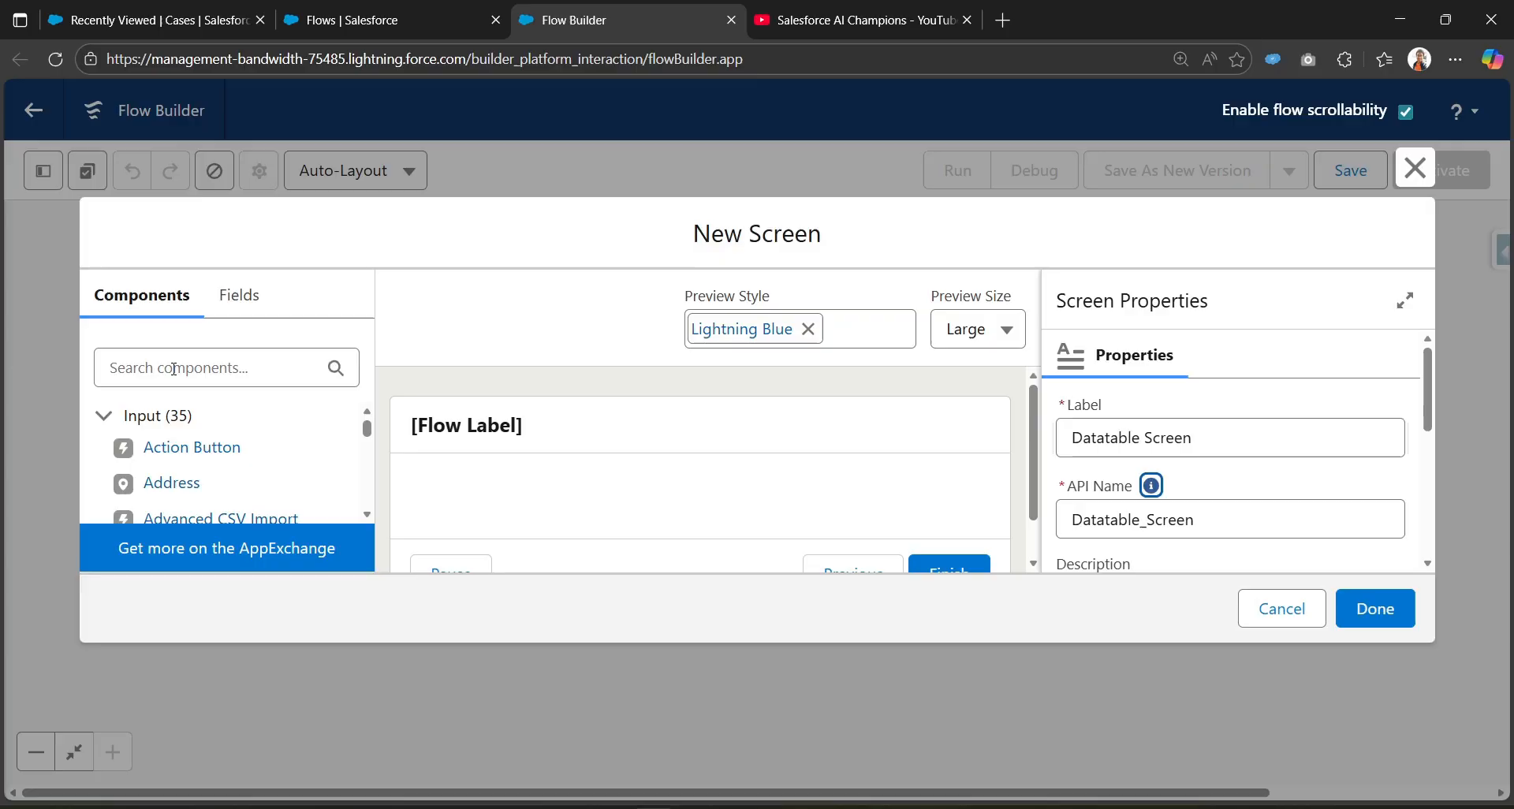
- Place a Data Table component on the screen and give it the API name case_records
left_click(219, 370)
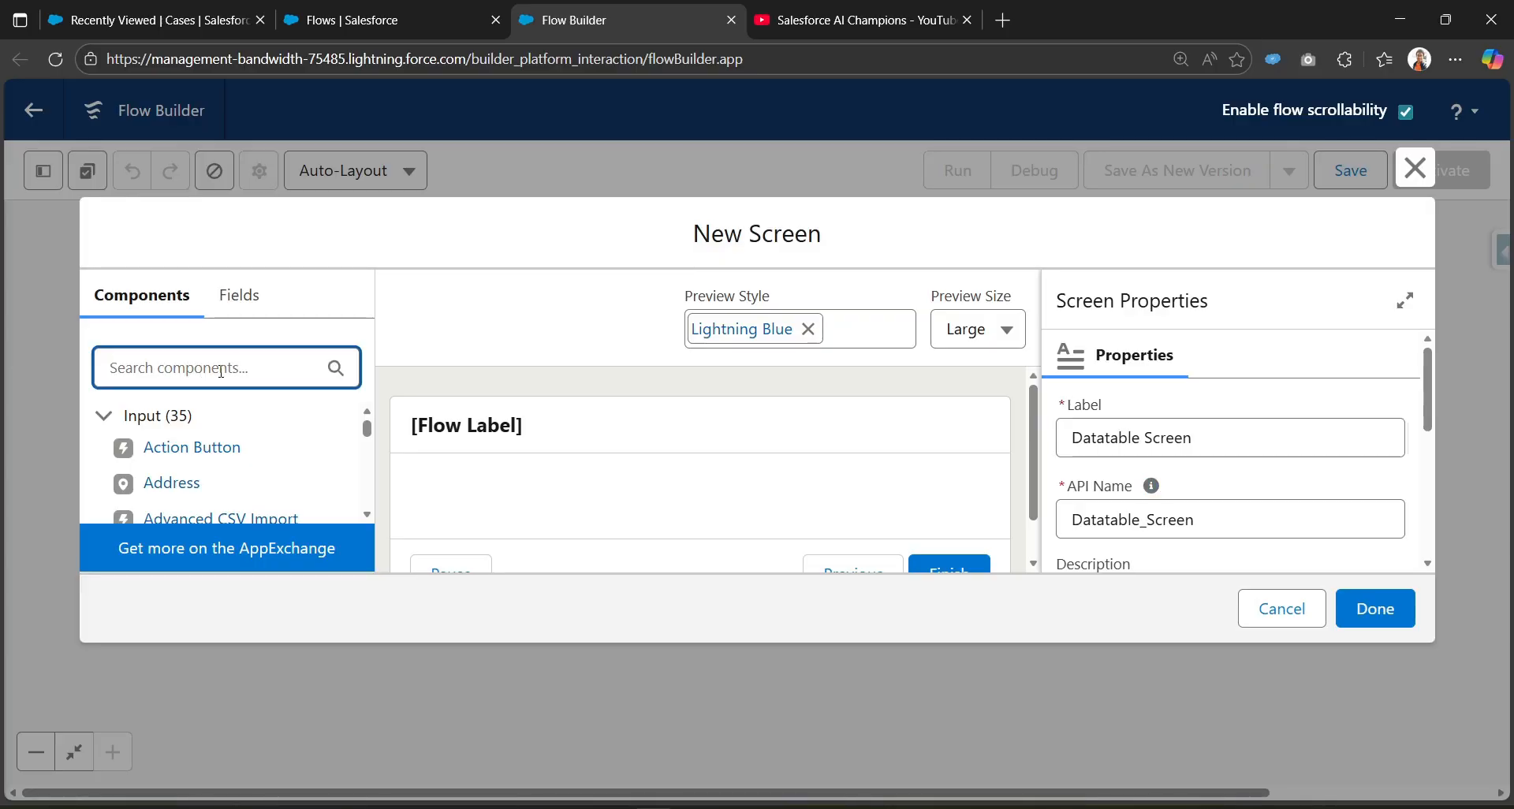
type("data")
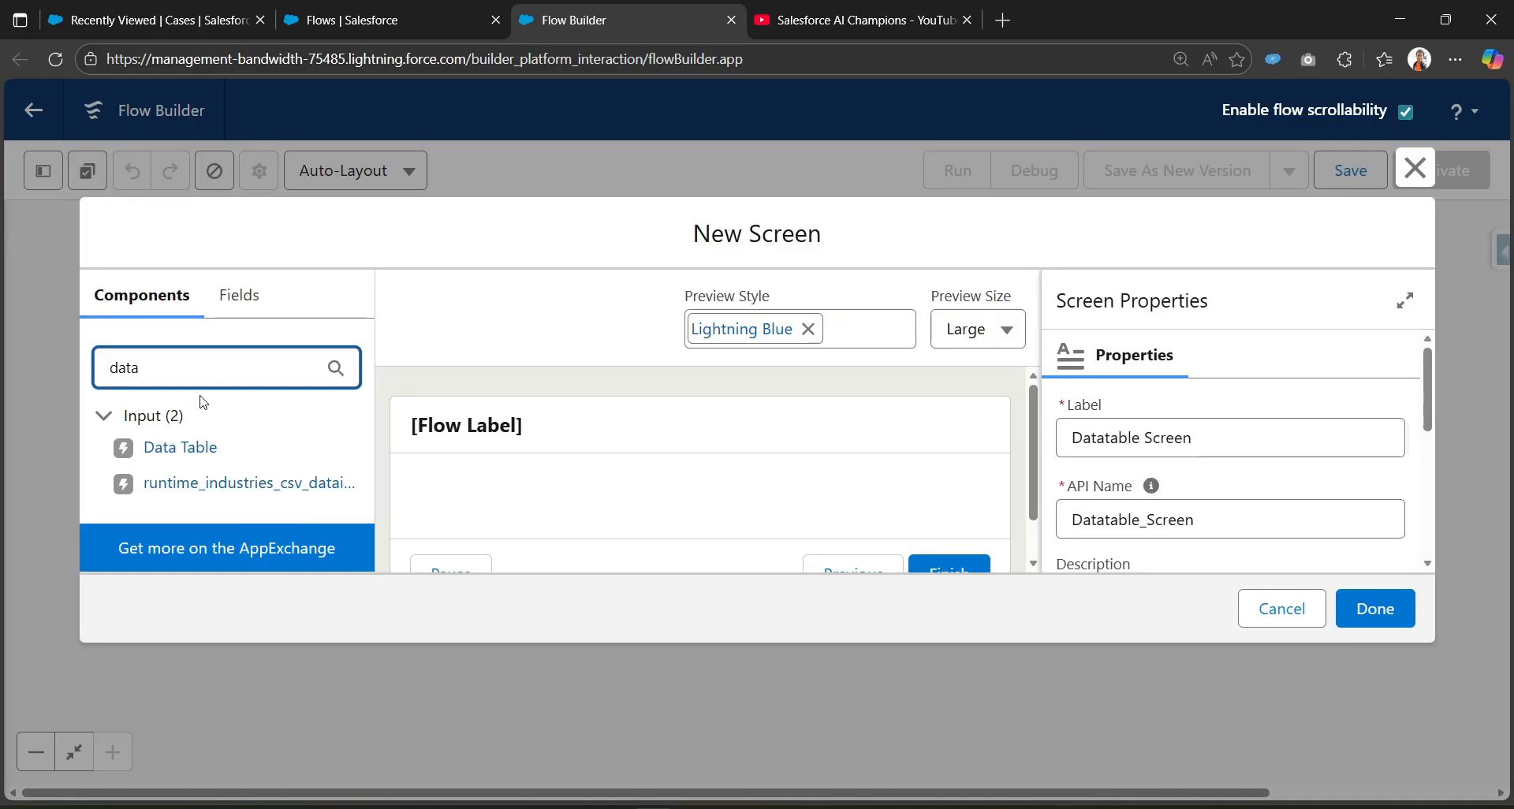
left_click_drag(190, 456, 538, 501)
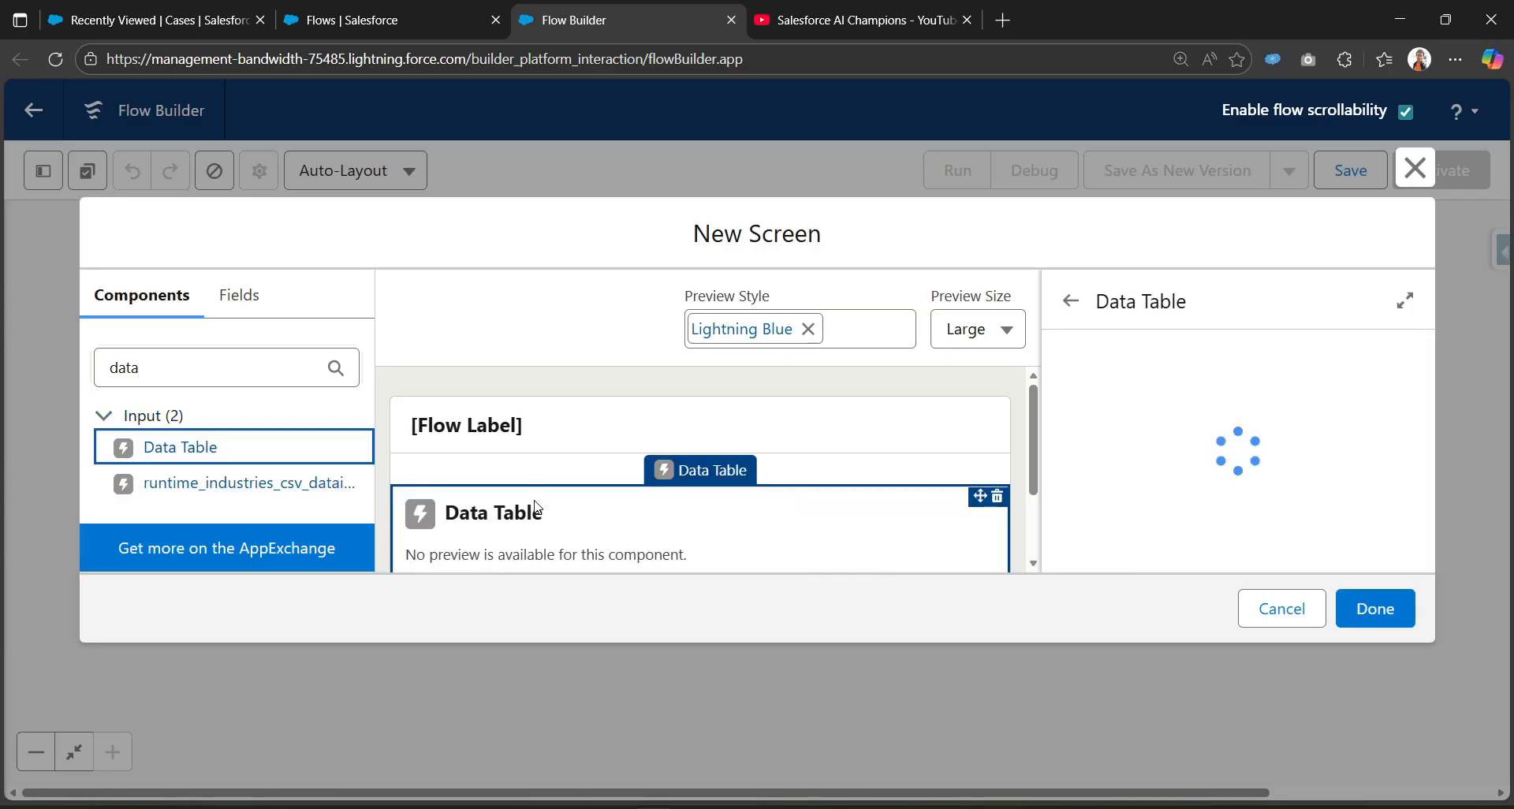
left_click(1157, 436)
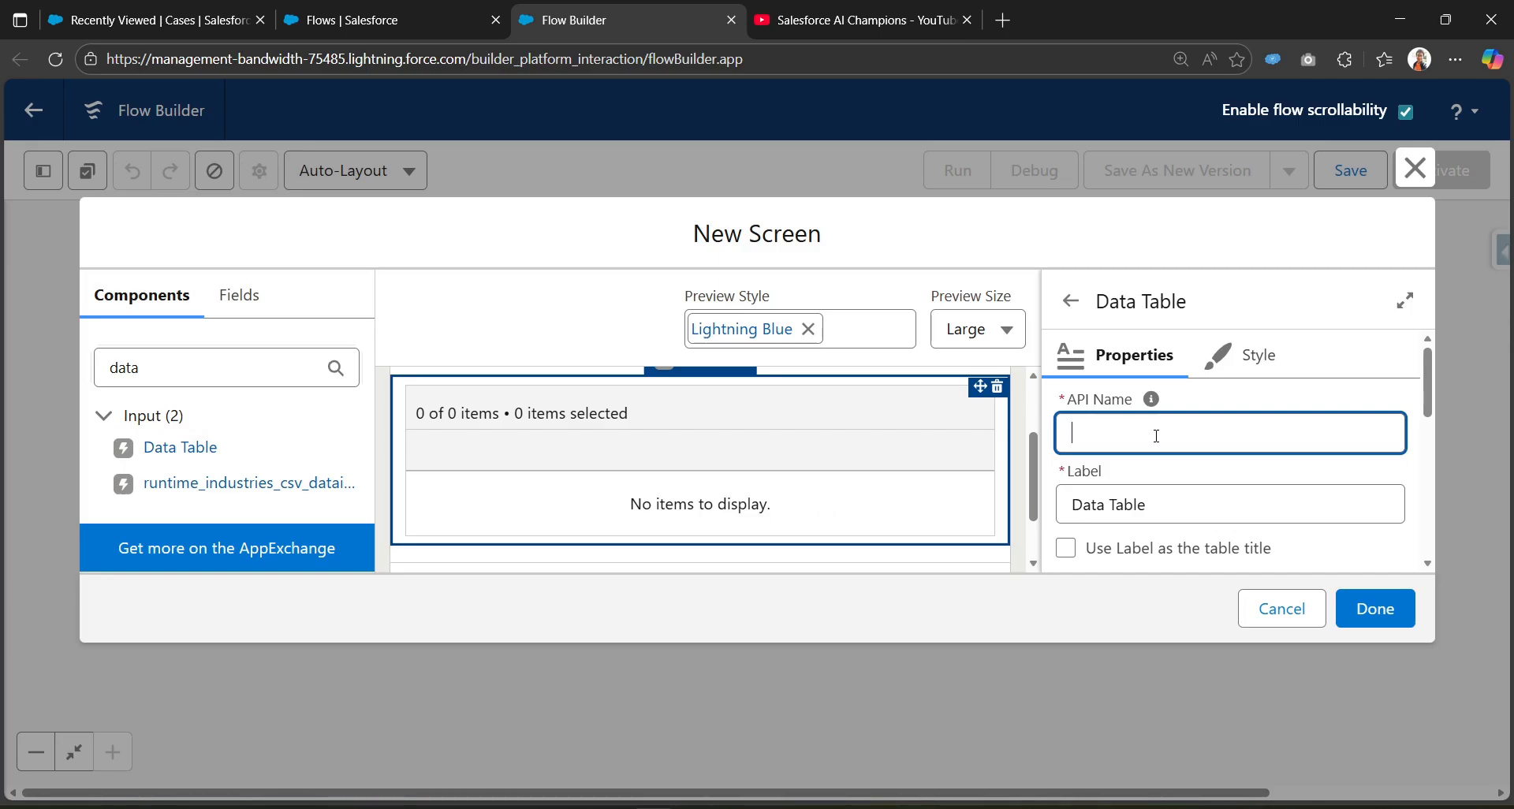
type("case_records")
- Set the data table's source collection to Cases from Get_Case_records
scroll(1151, 457, "down", 3)
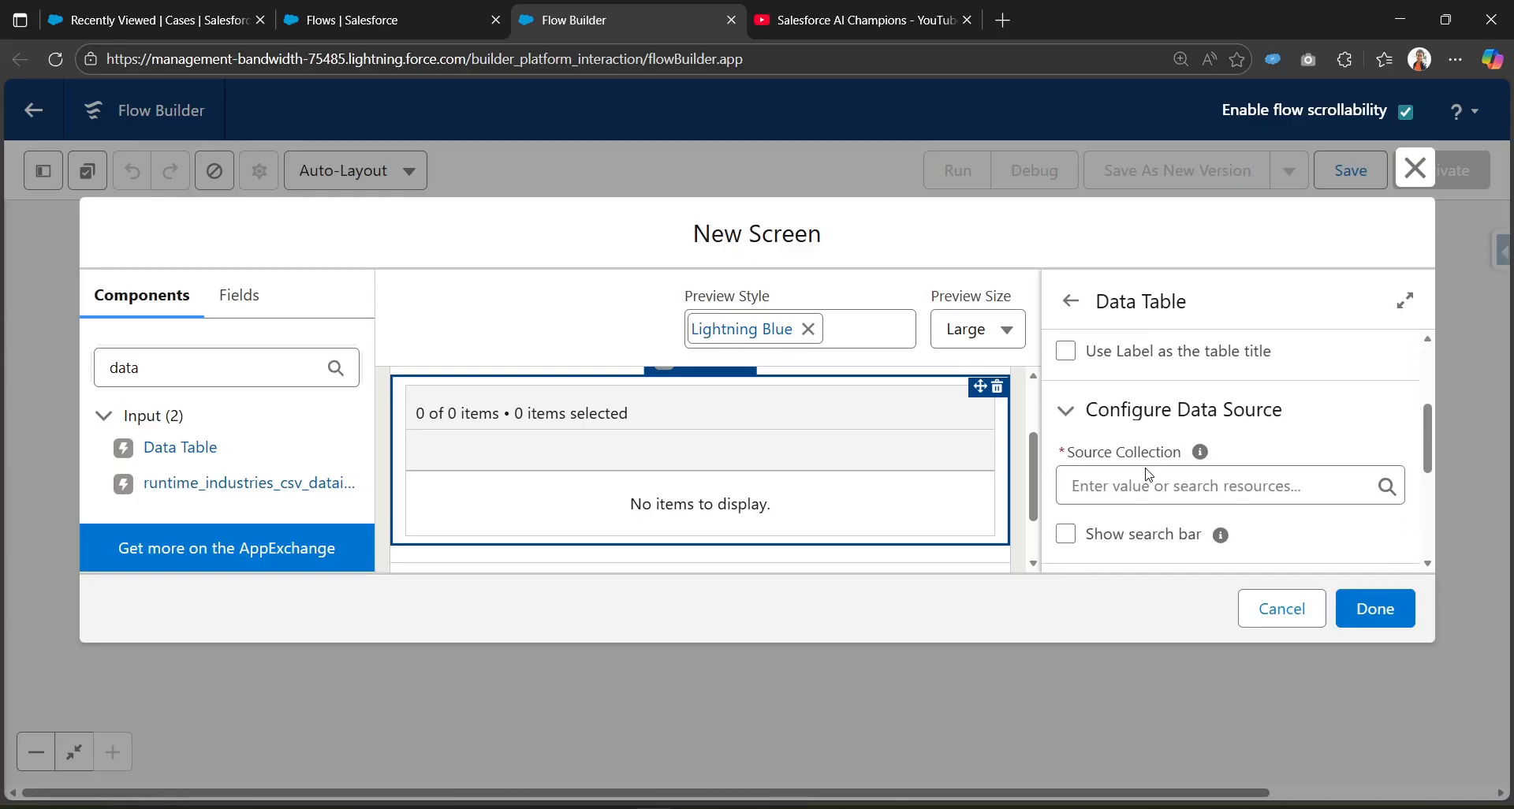
left_click(1142, 484)
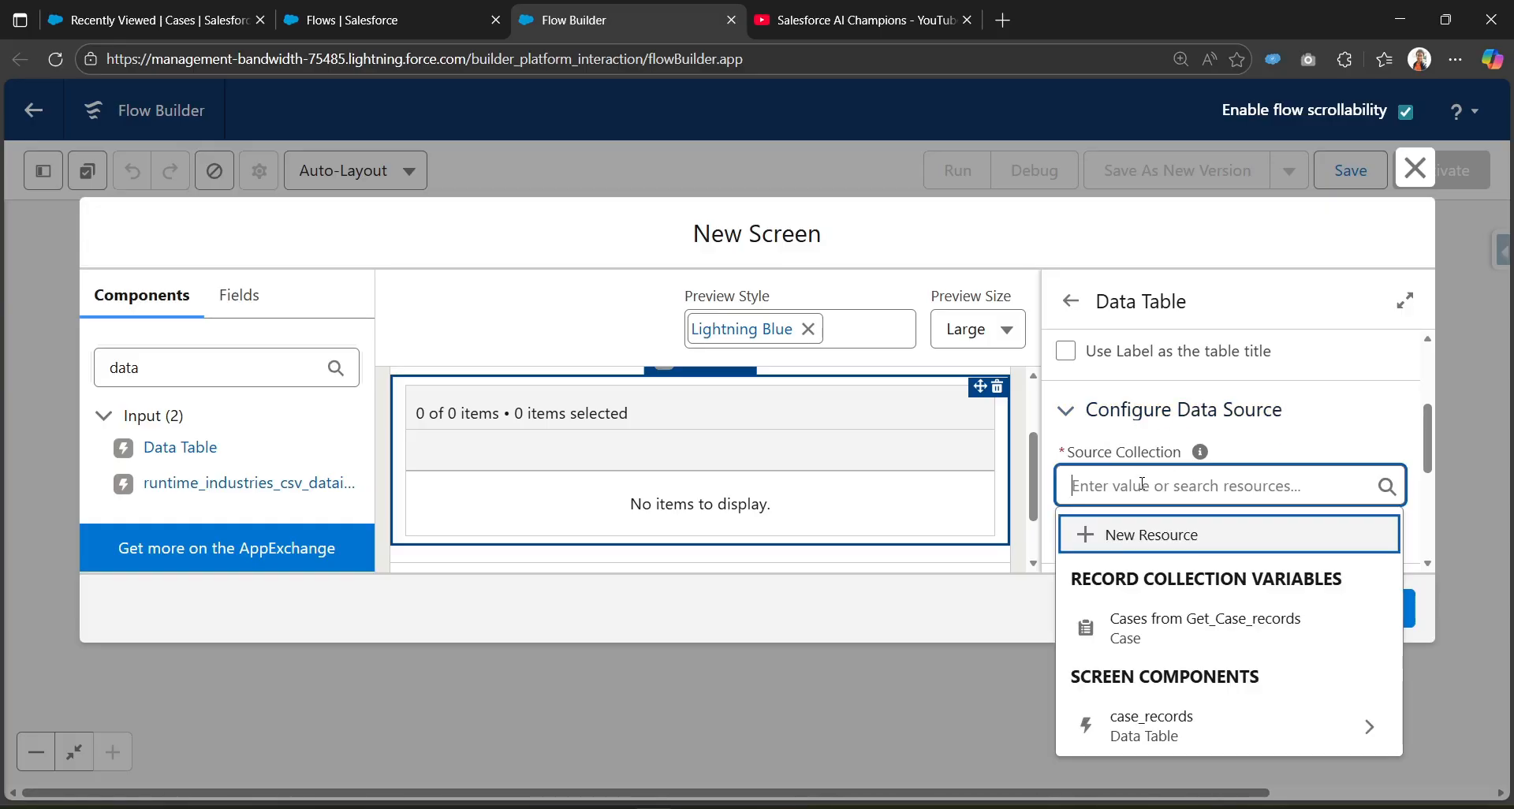
left_click(1216, 633)
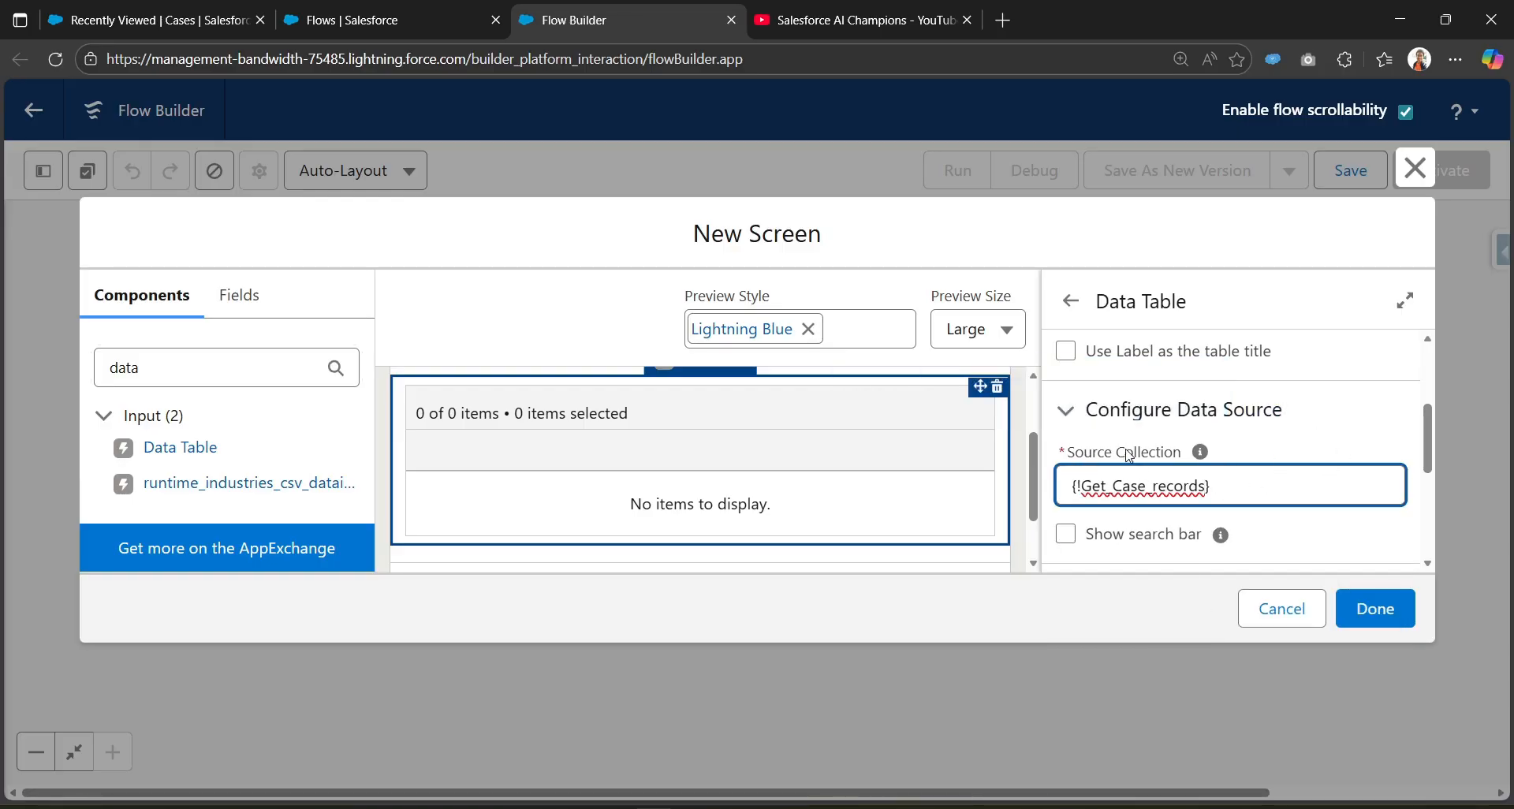
- Set the data table's row selection mode to View only
scroll(1132, 473, "down", 2)
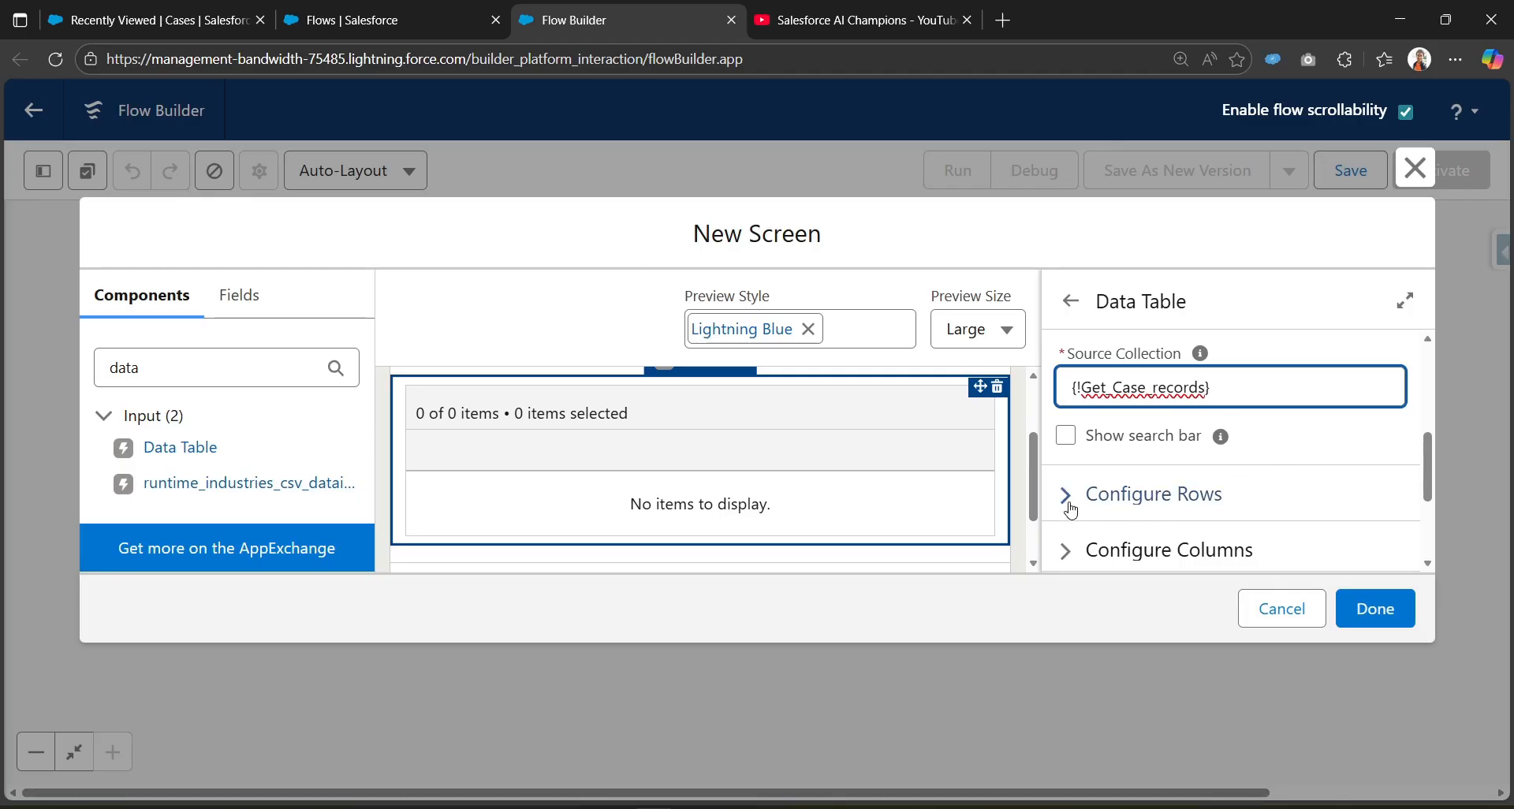
scroll(1068, 503, "down", 2)
left_click(1062, 395)
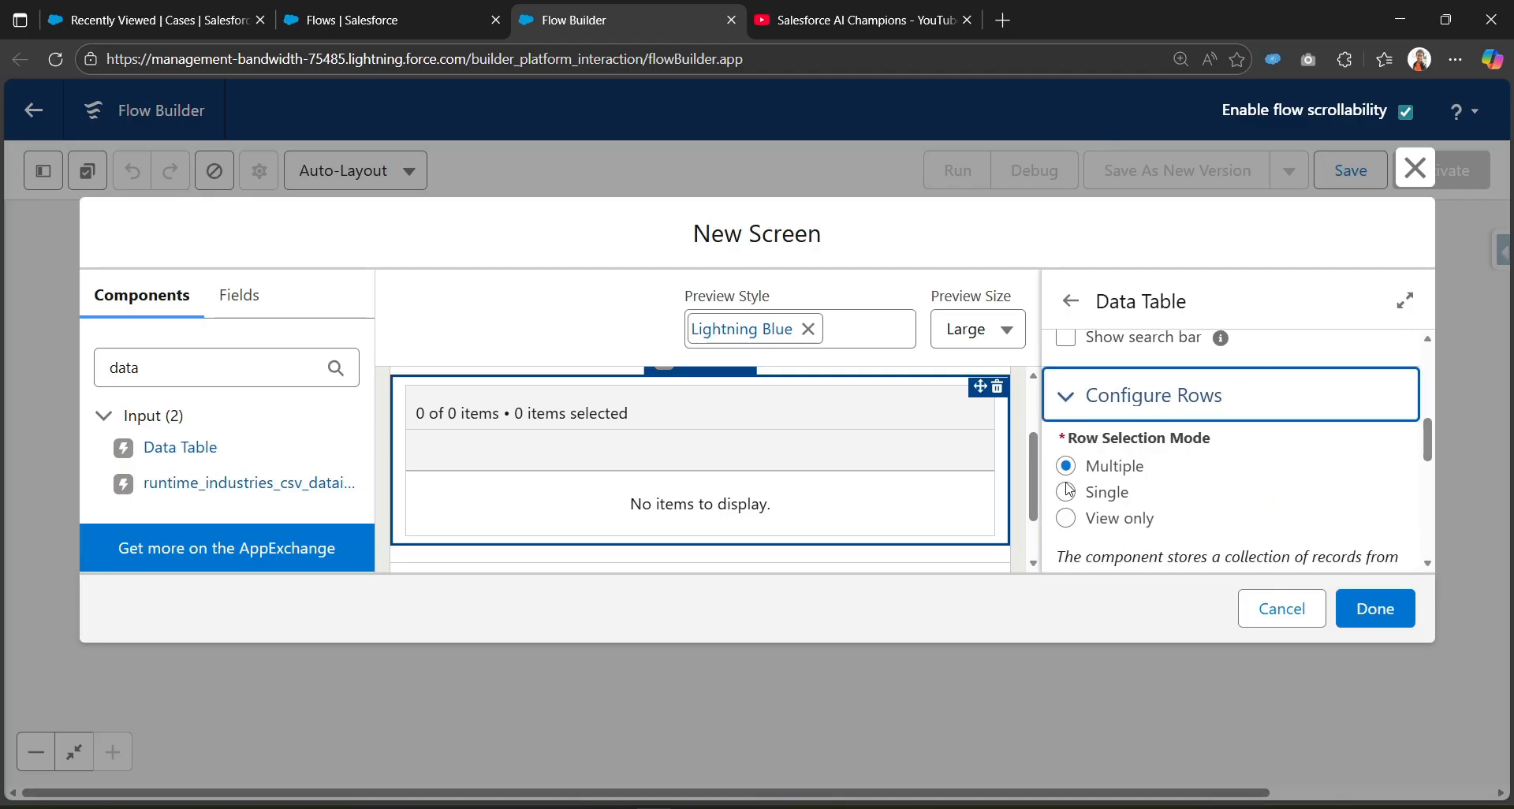
left_click(1066, 520)
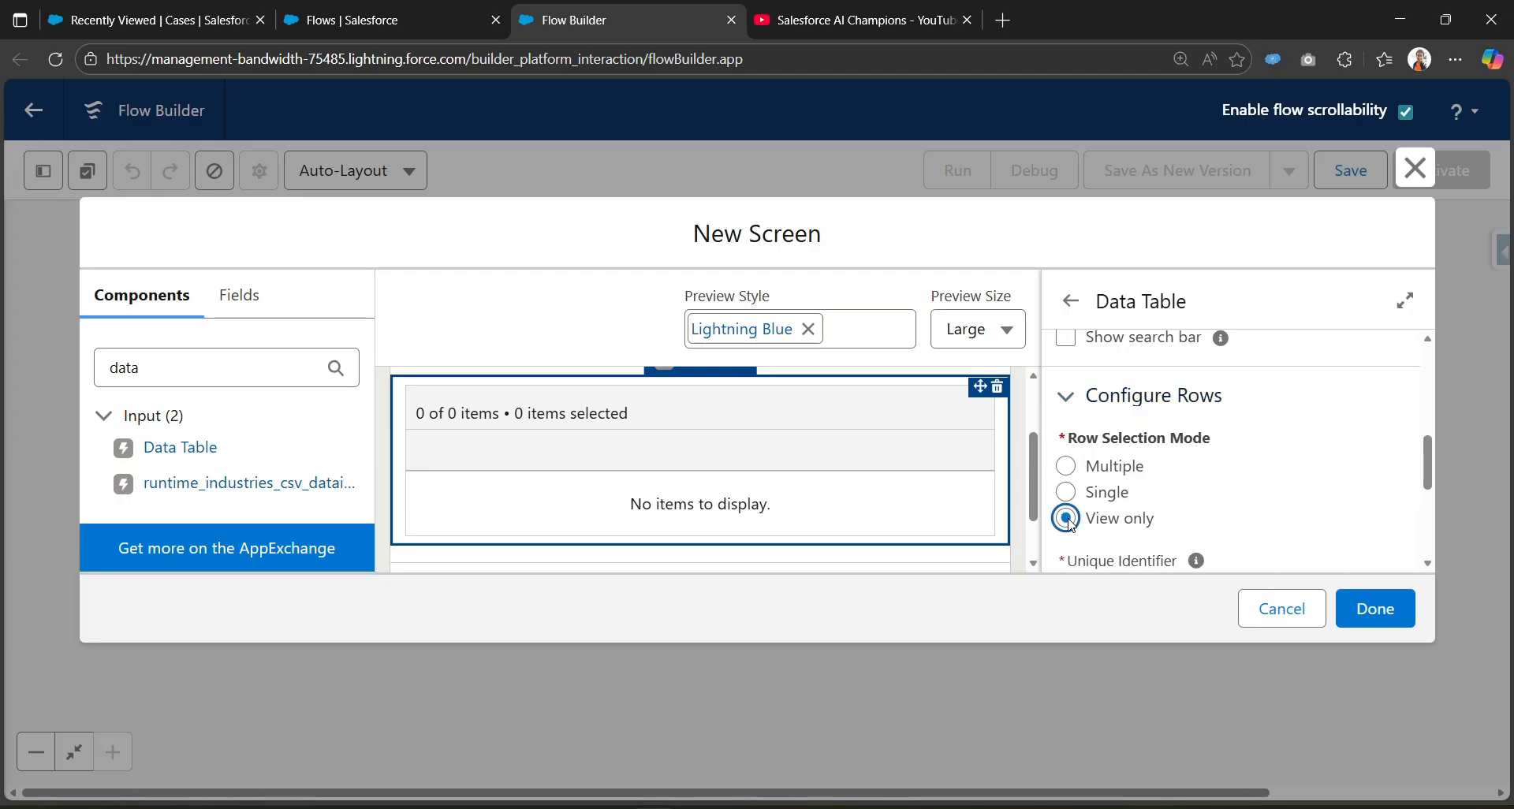
- Configure the data table's first column with Case_Record_Link__c as its source field
left_click(1064, 395)
left_click(1069, 461)
scroll(1104, 473, "down", 3)
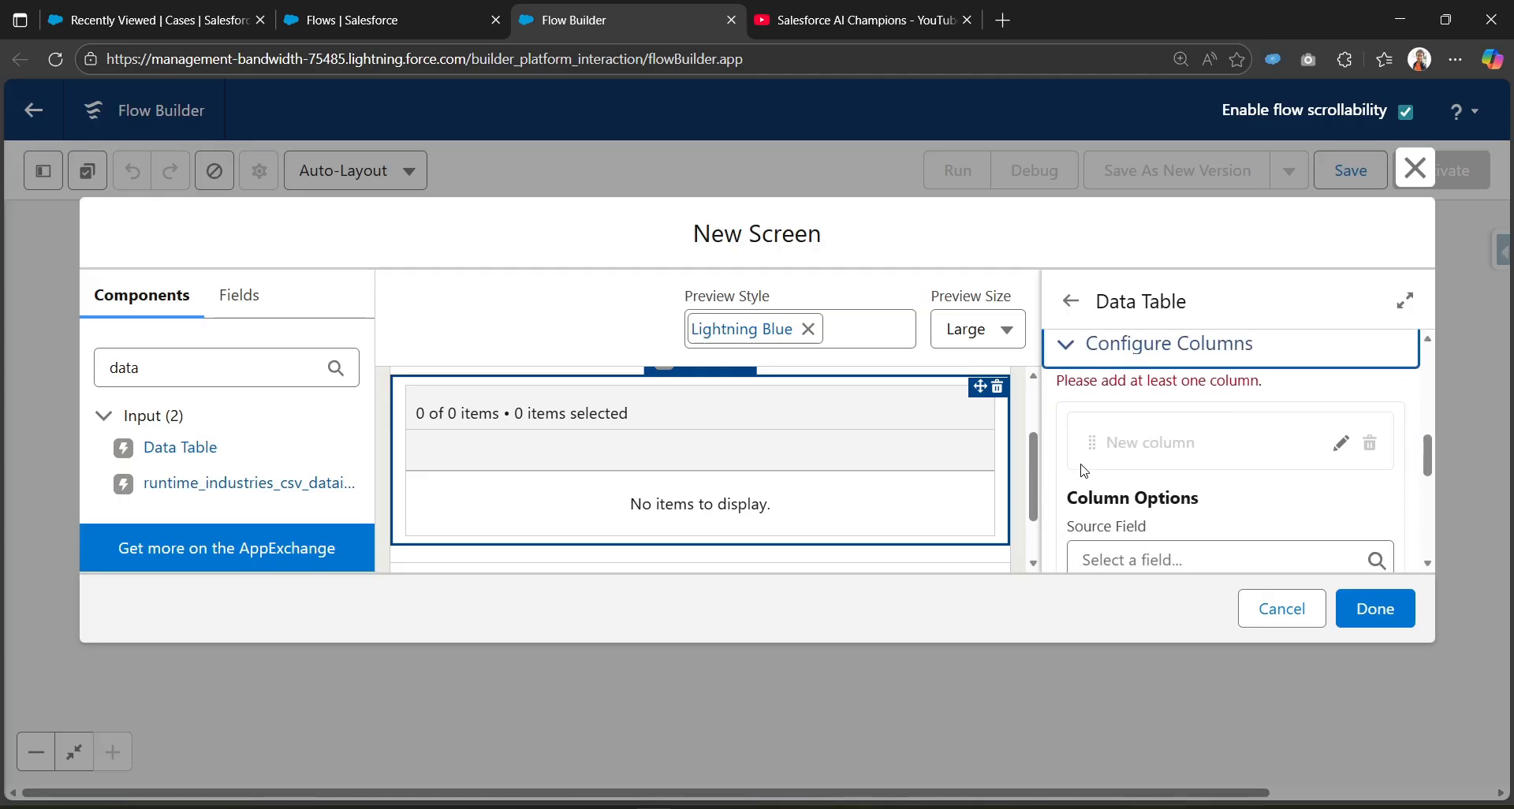
scroll(1214, 473, "down", 2)
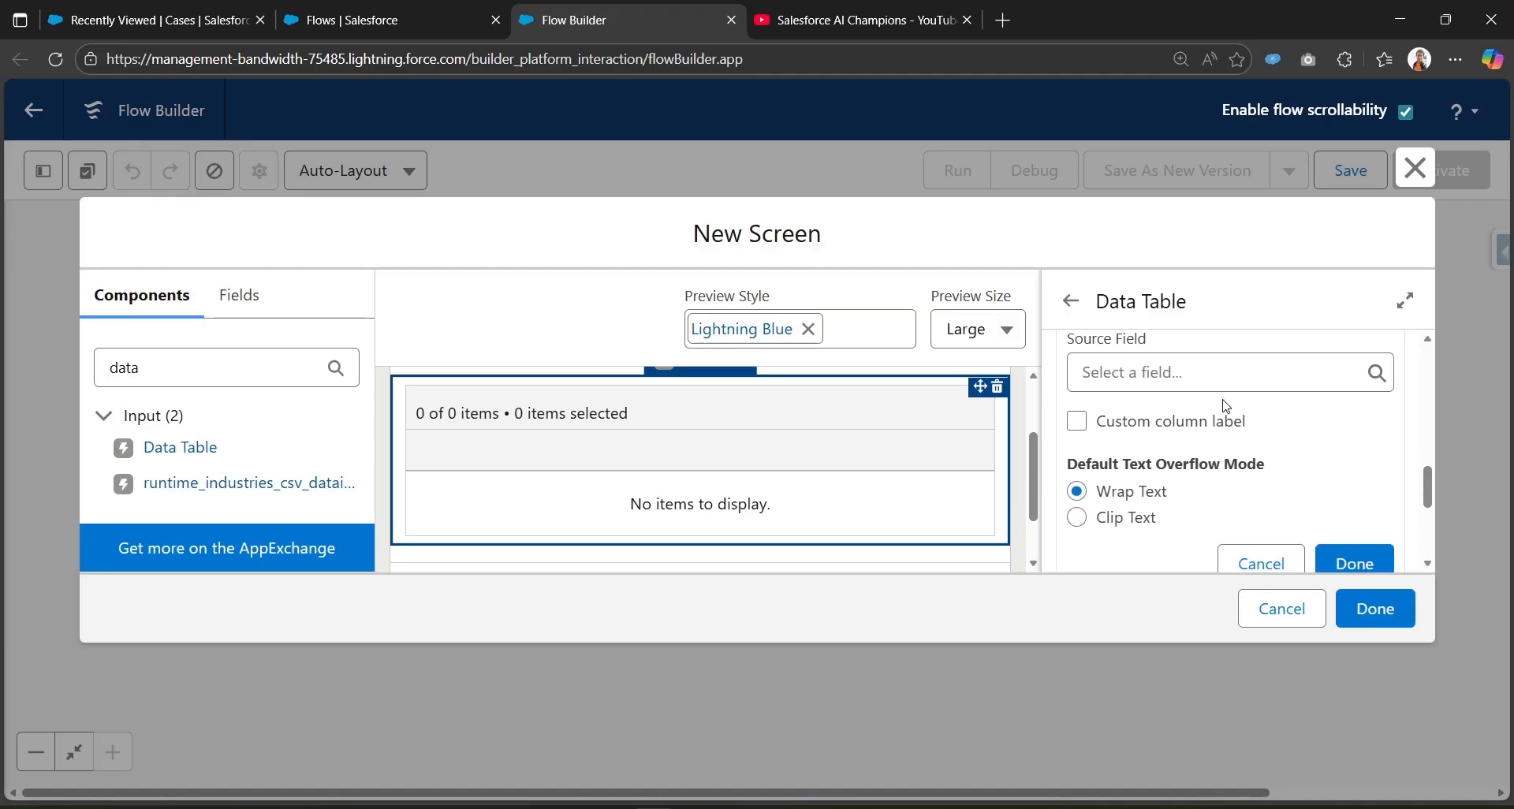
left_click(1226, 386)
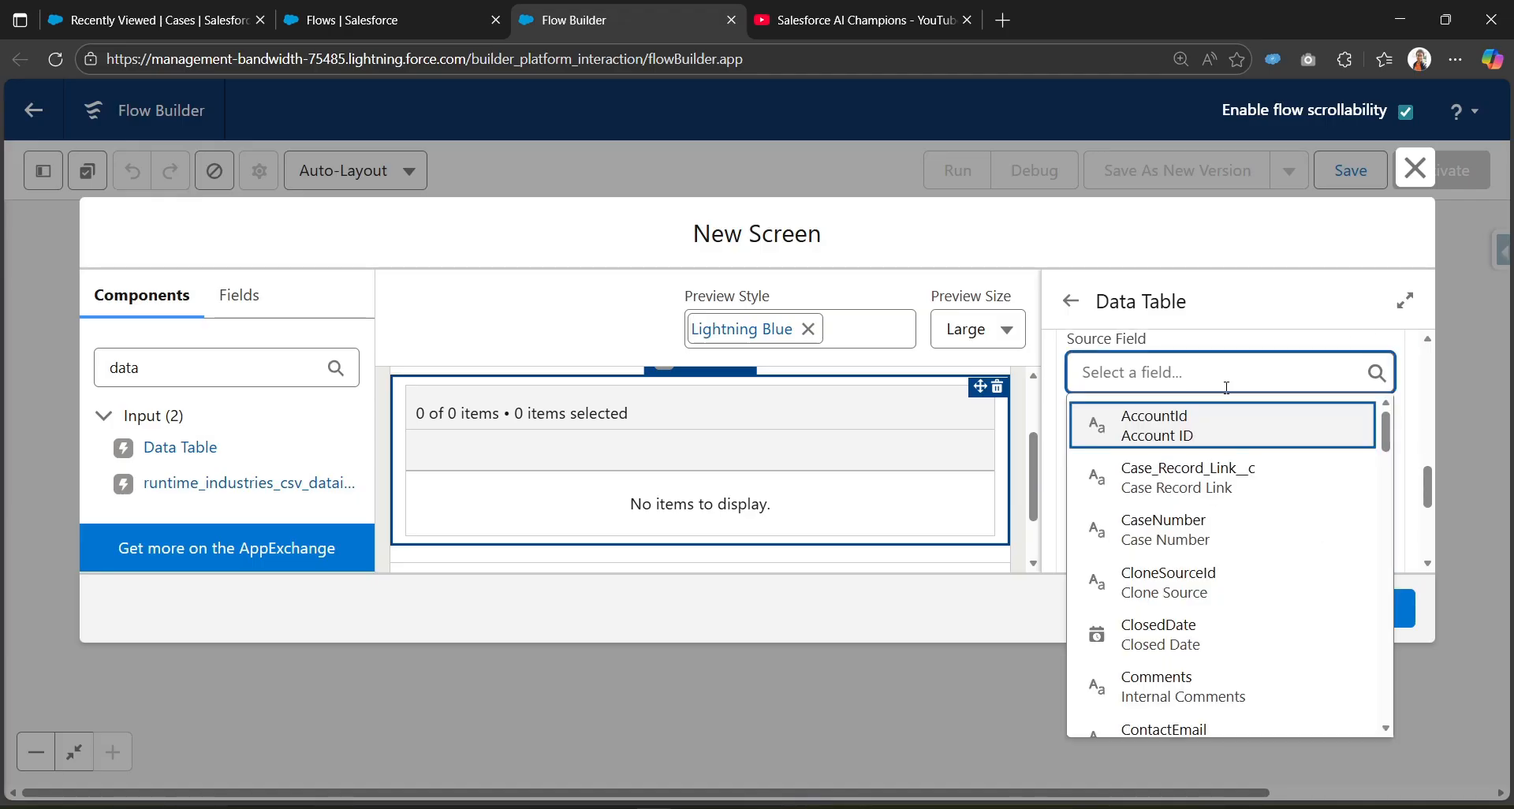
left_click(1221, 483)
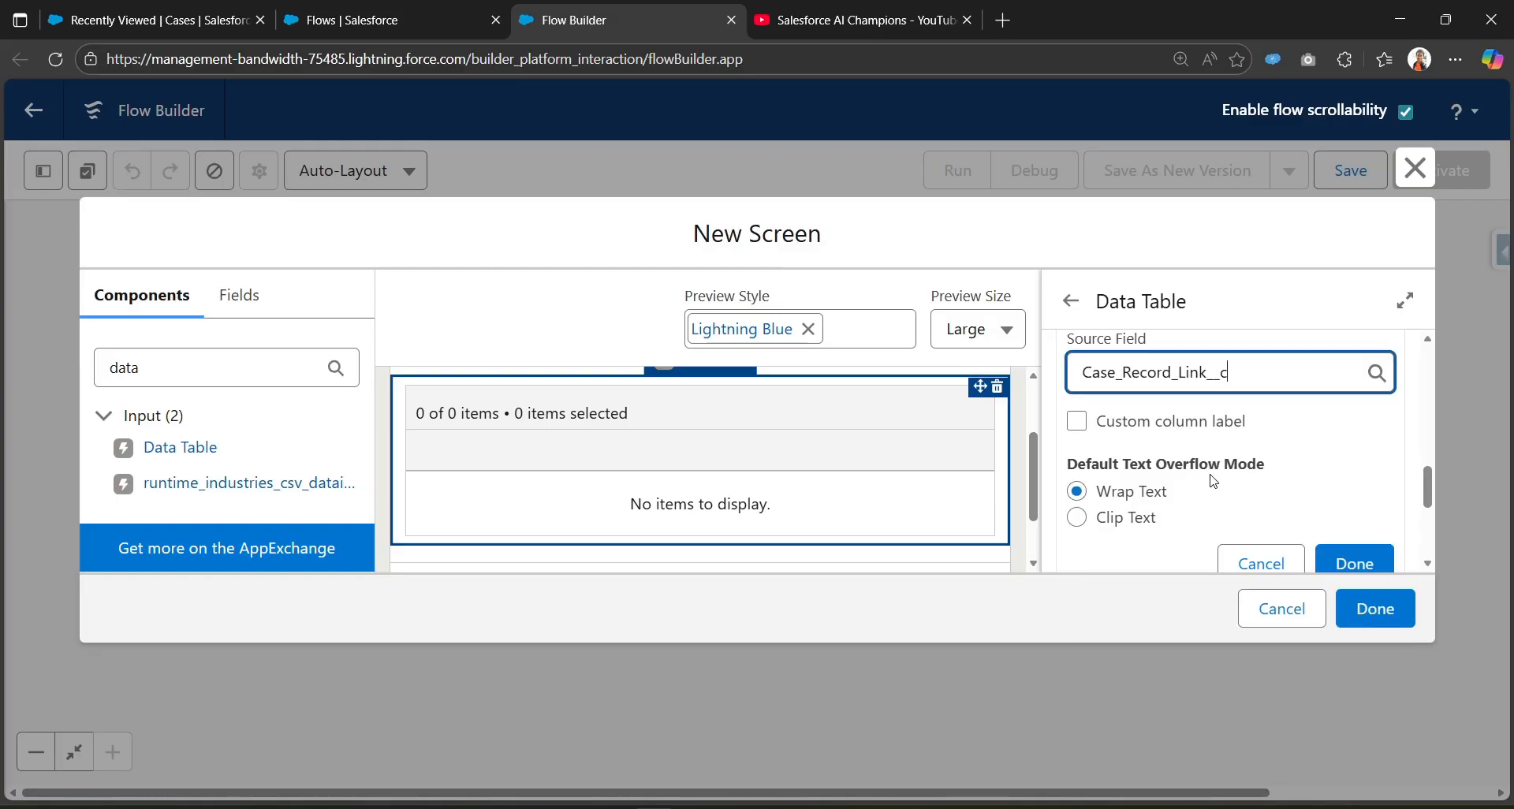
- Give the Case_Record_Link__c column the custom label "Case Number" and finish the column
left_click(1077, 422)
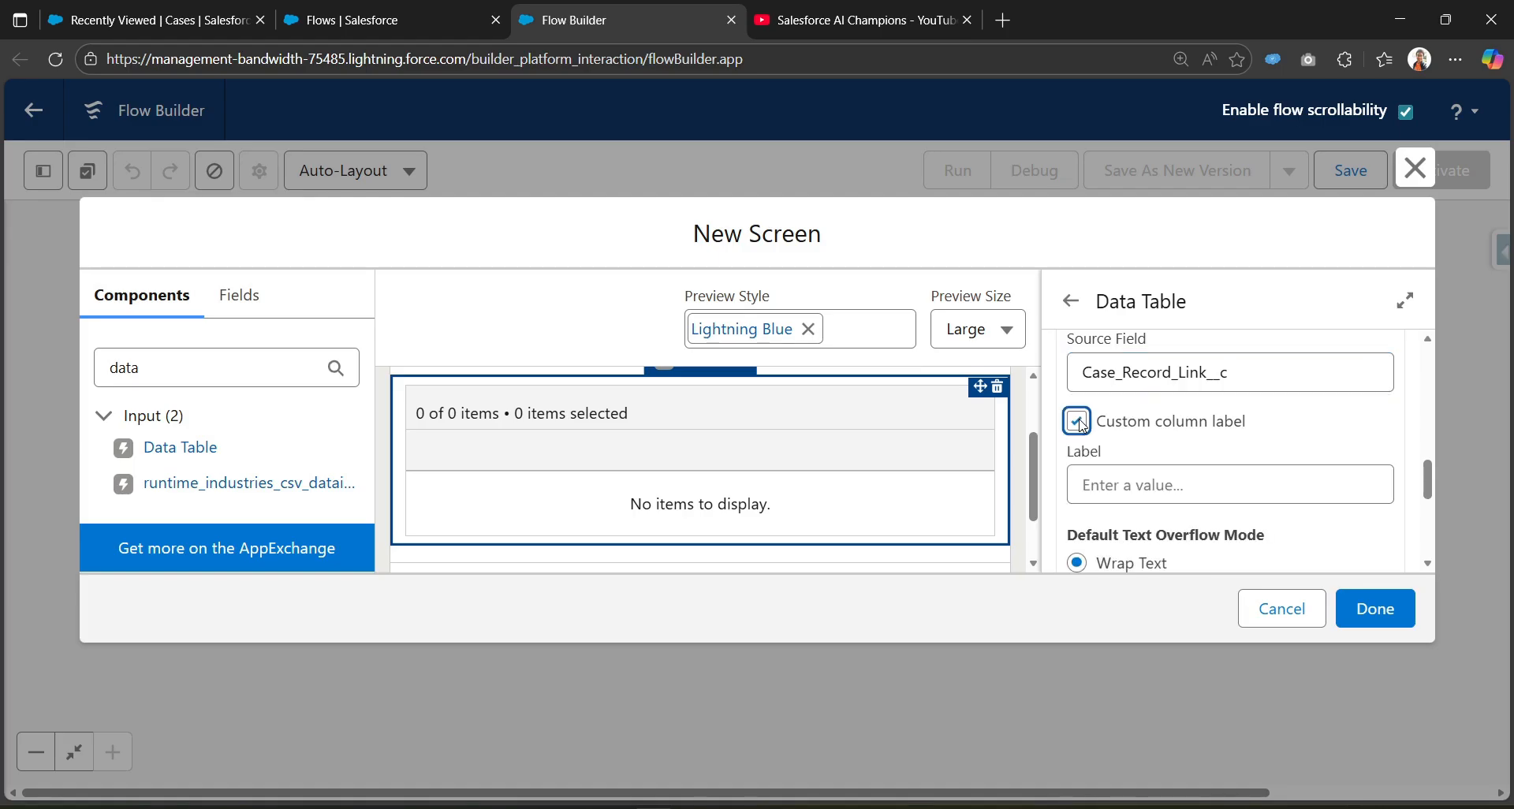
left_click(1129, 489)
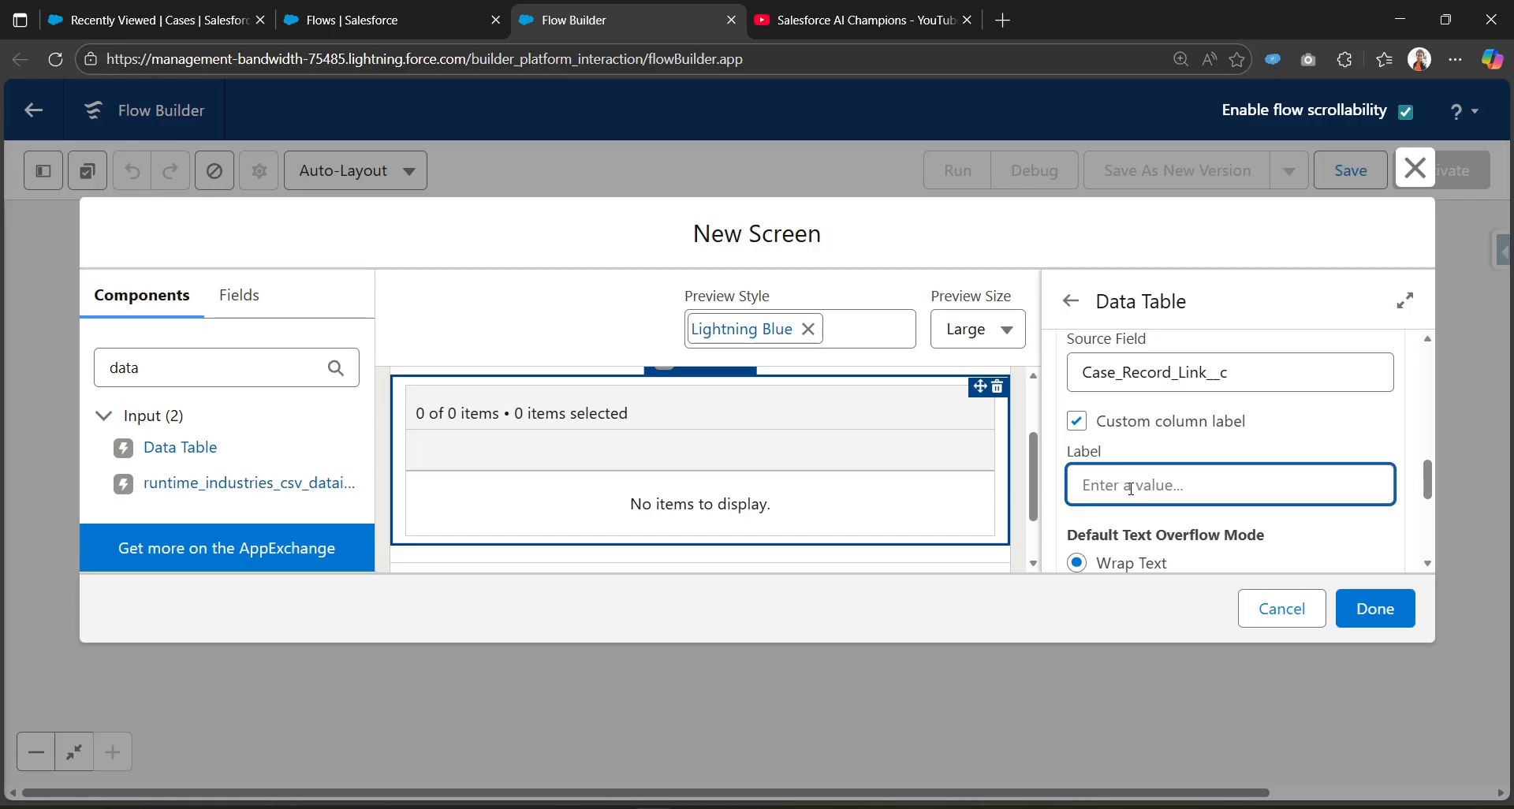
type("Case Number")
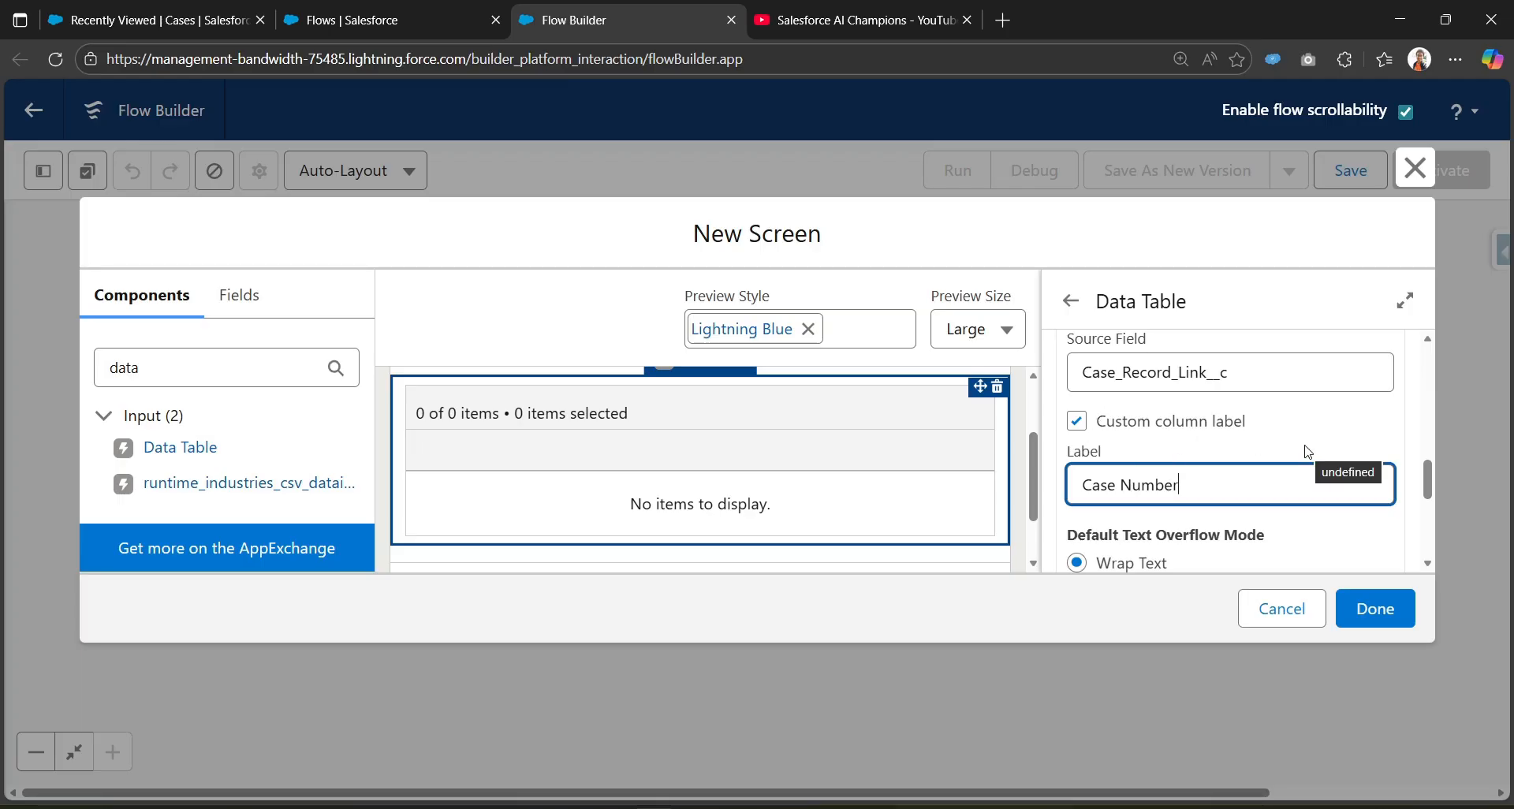
scroll(1307, 450, "down", 2)
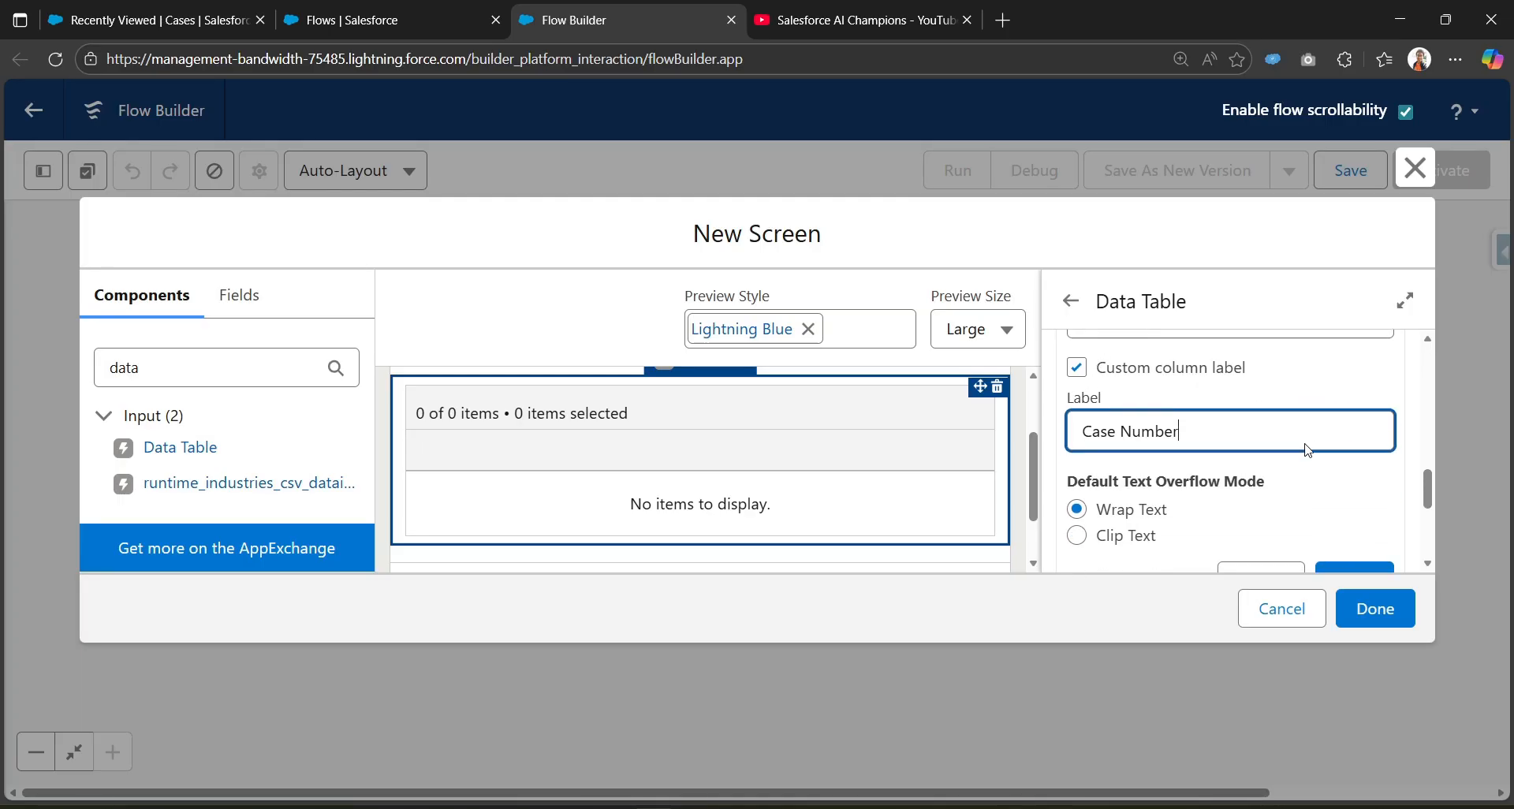
left_click(1370, 535)
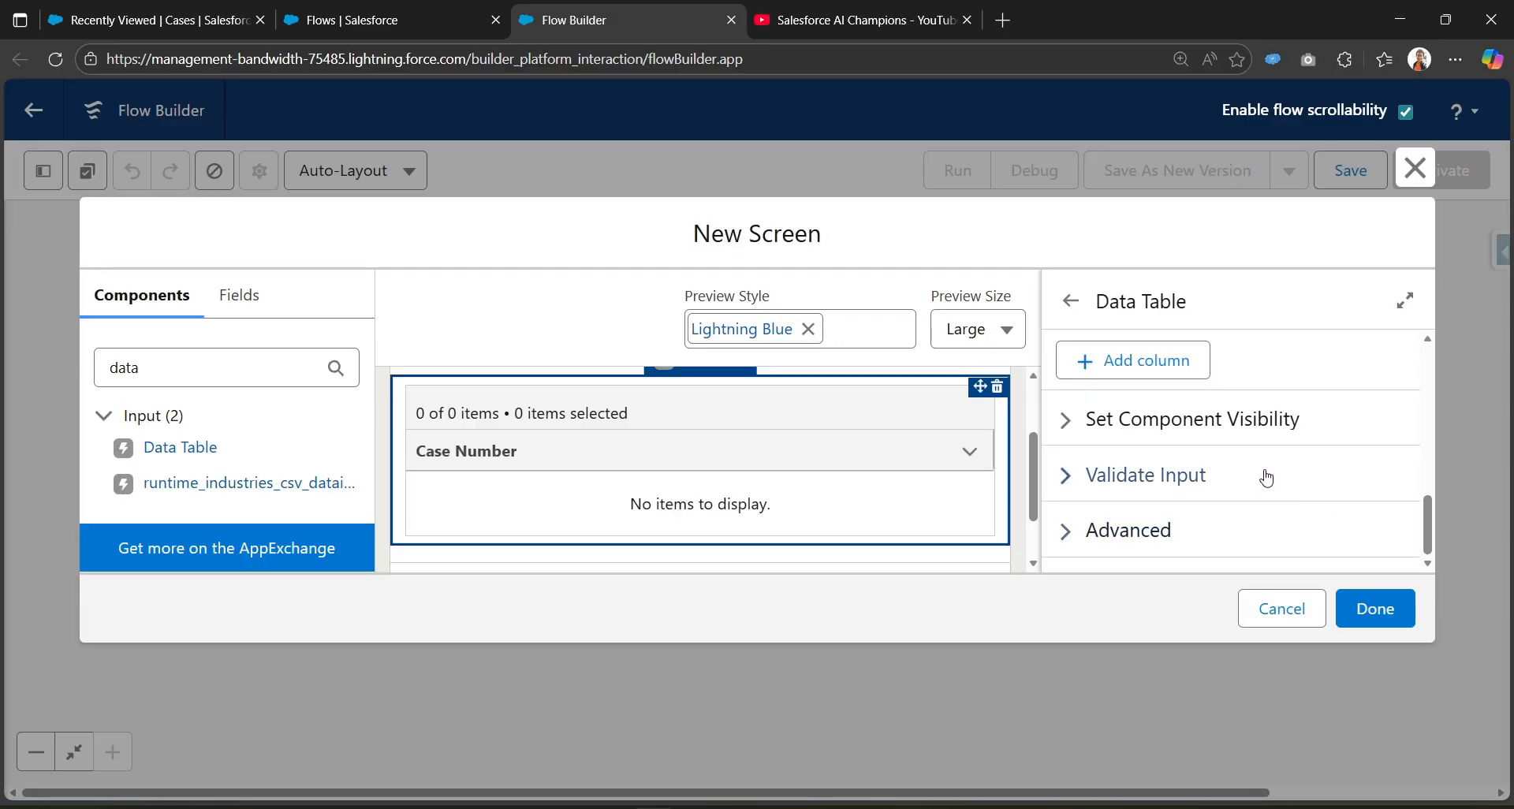
- Add a second column to the data table with Subject as its source field
scroll(1214, 466, "up", 2)
left_click(1175, 456)
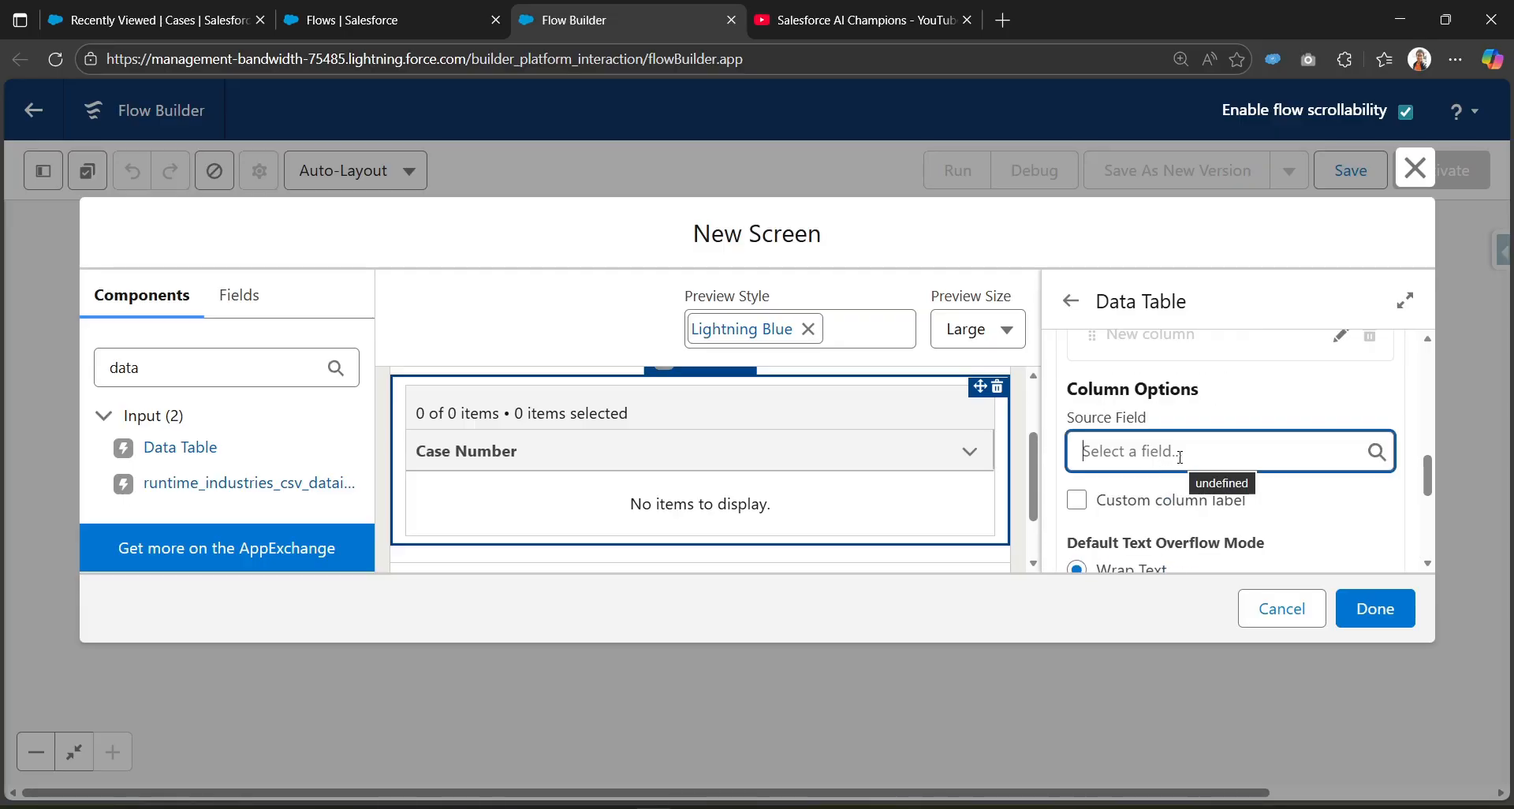
type("subjec")
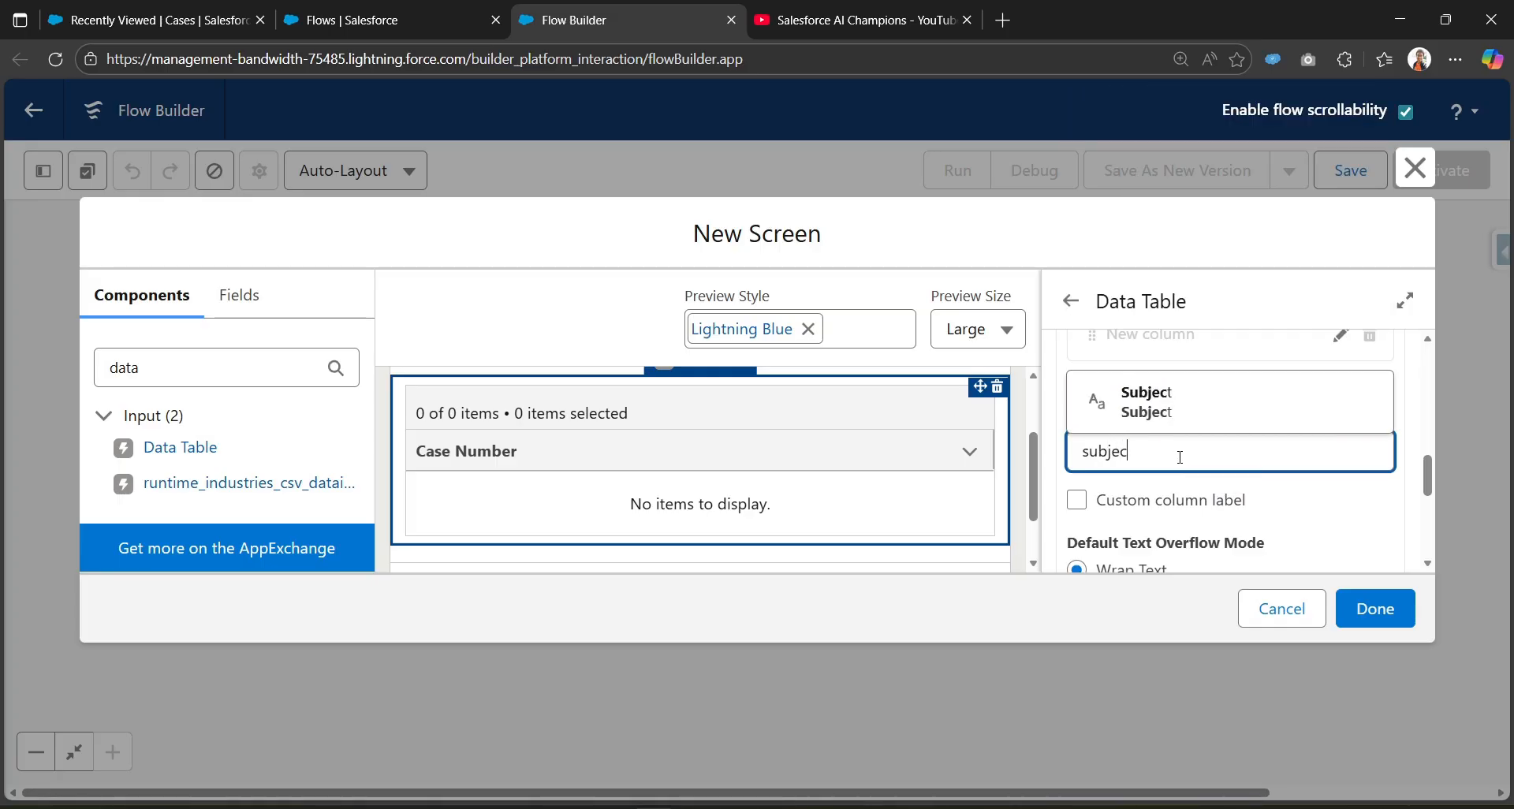
left_click(1195, 406)
scroll(1218, 473, "down", 2)
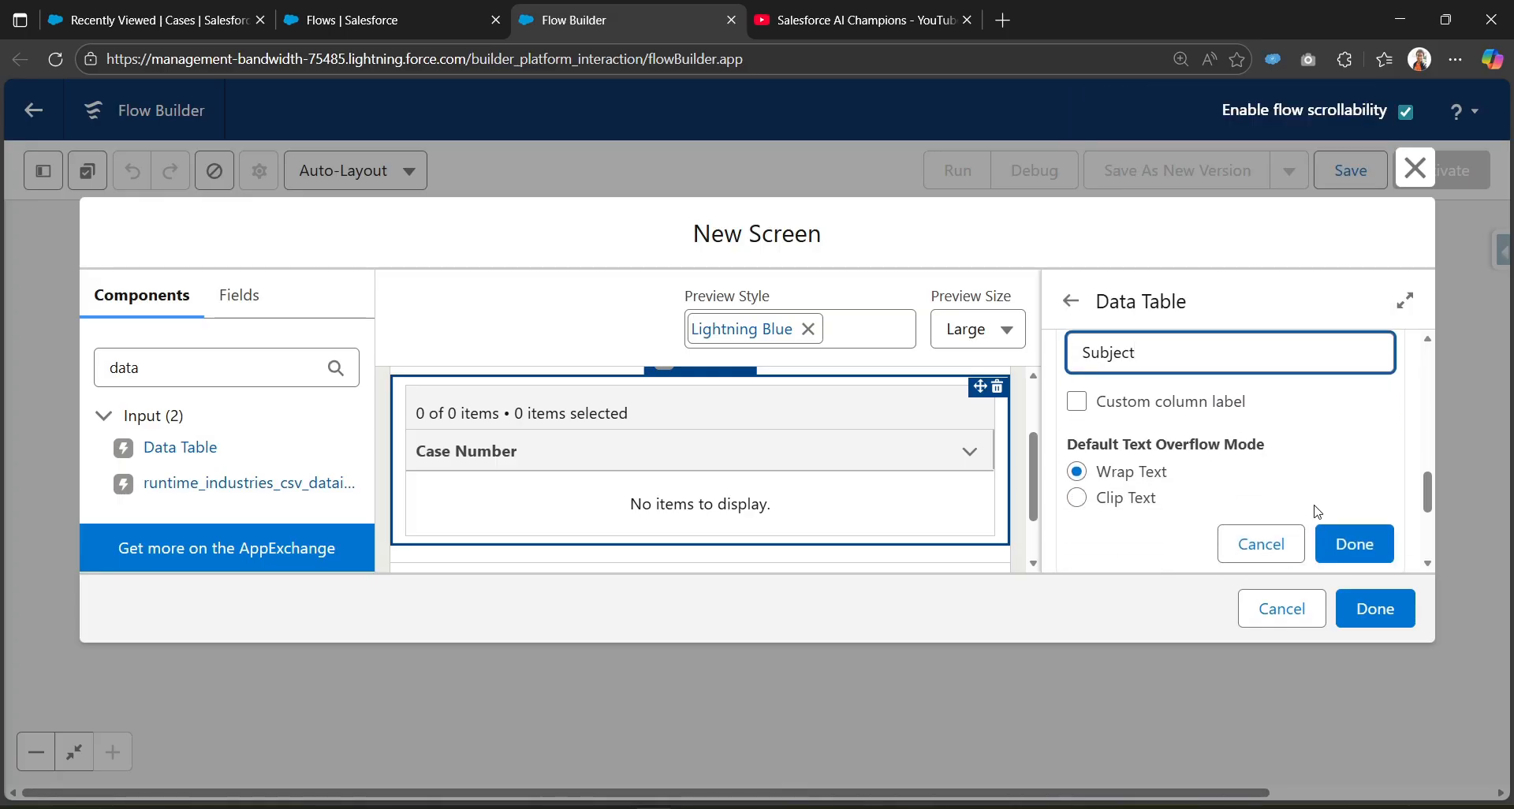
left_click(1335, 544)
- Add a third column to the data table with Priority as its source field
scroll(1175, 433, "up", 2)
left_click(1166, 459)
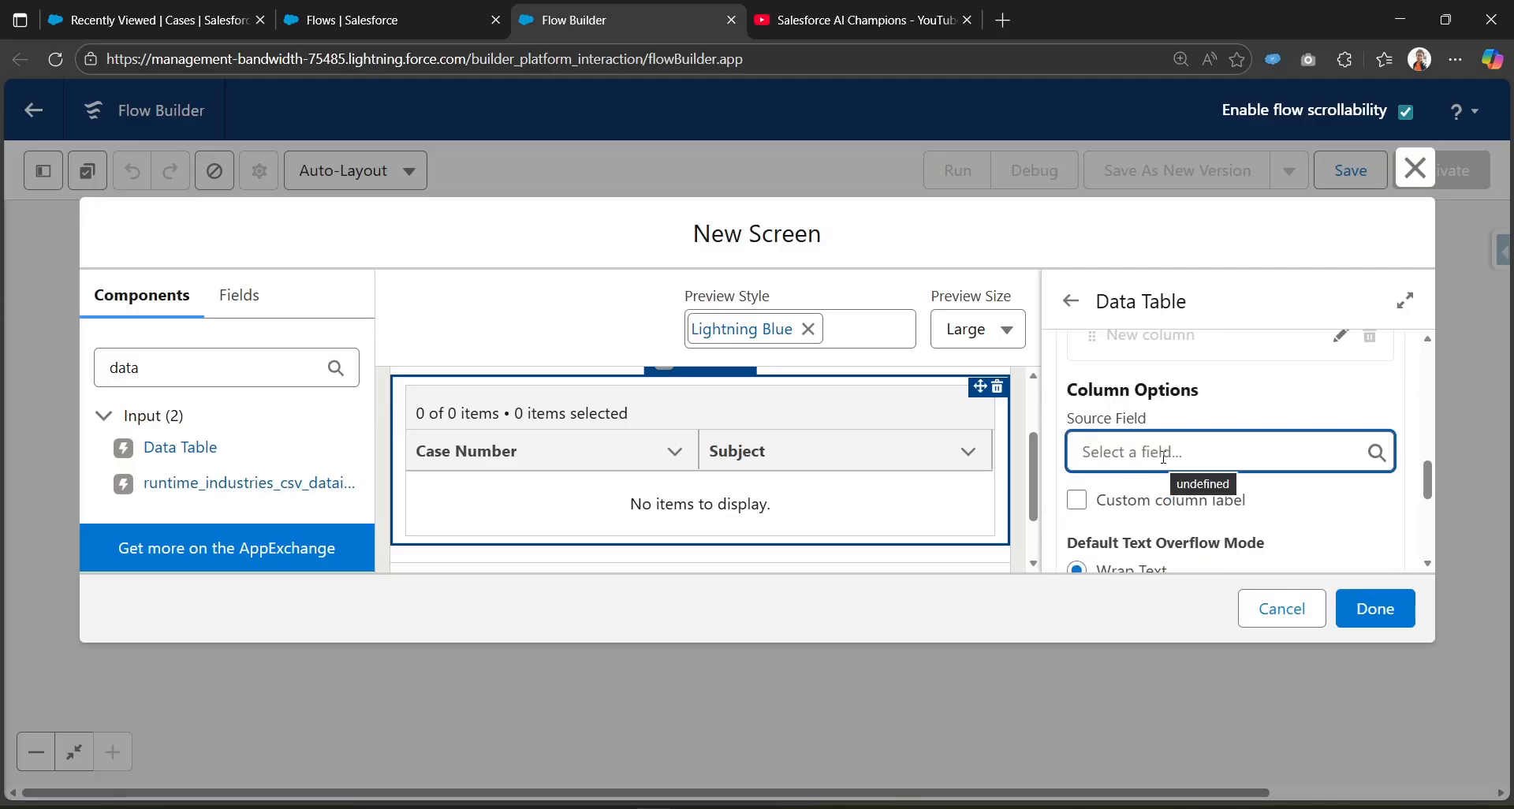
type("prio")
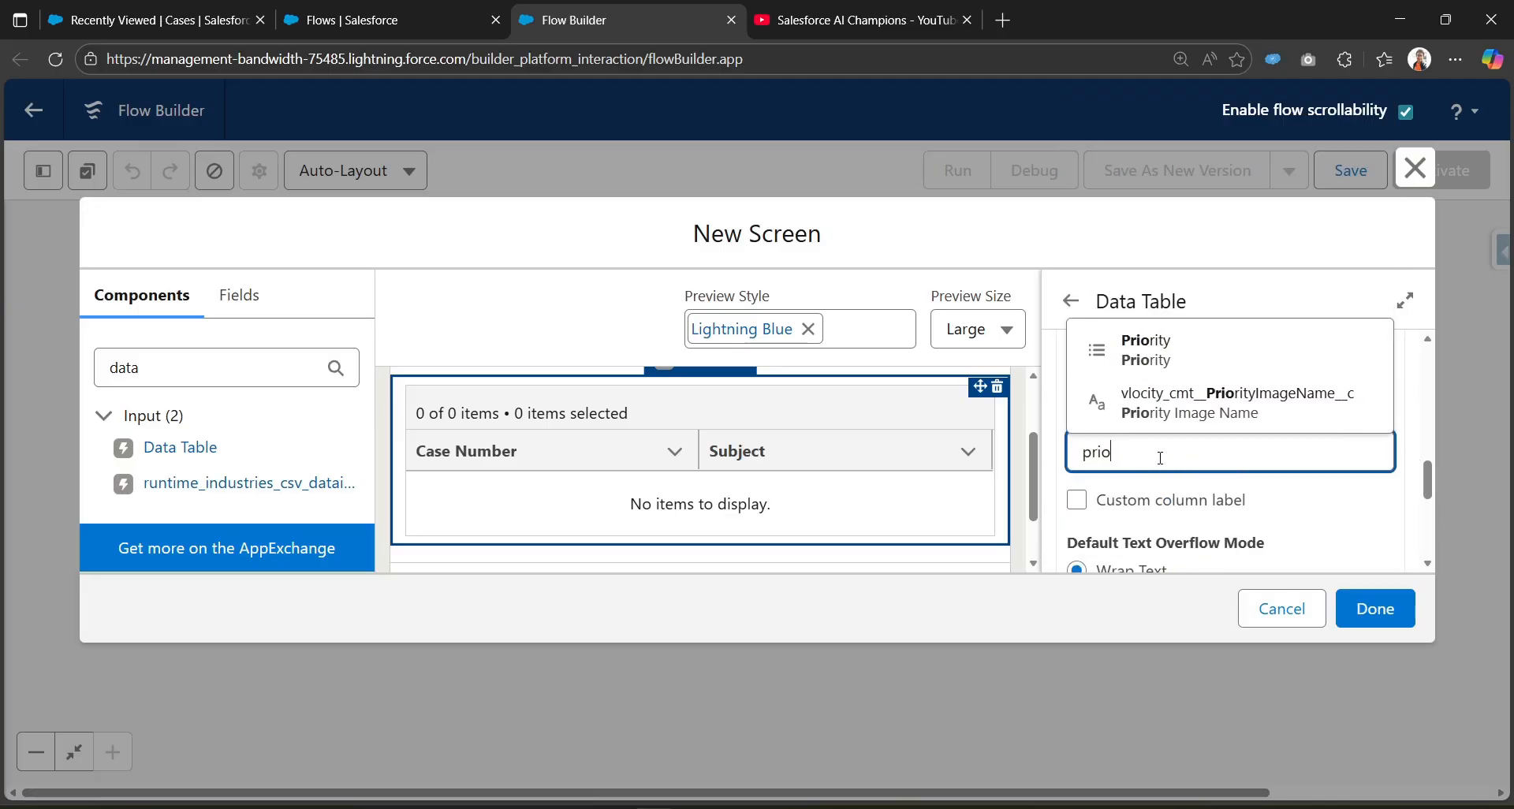
left_click(1120, 347)
scroll(1237, 443, "down", 3)
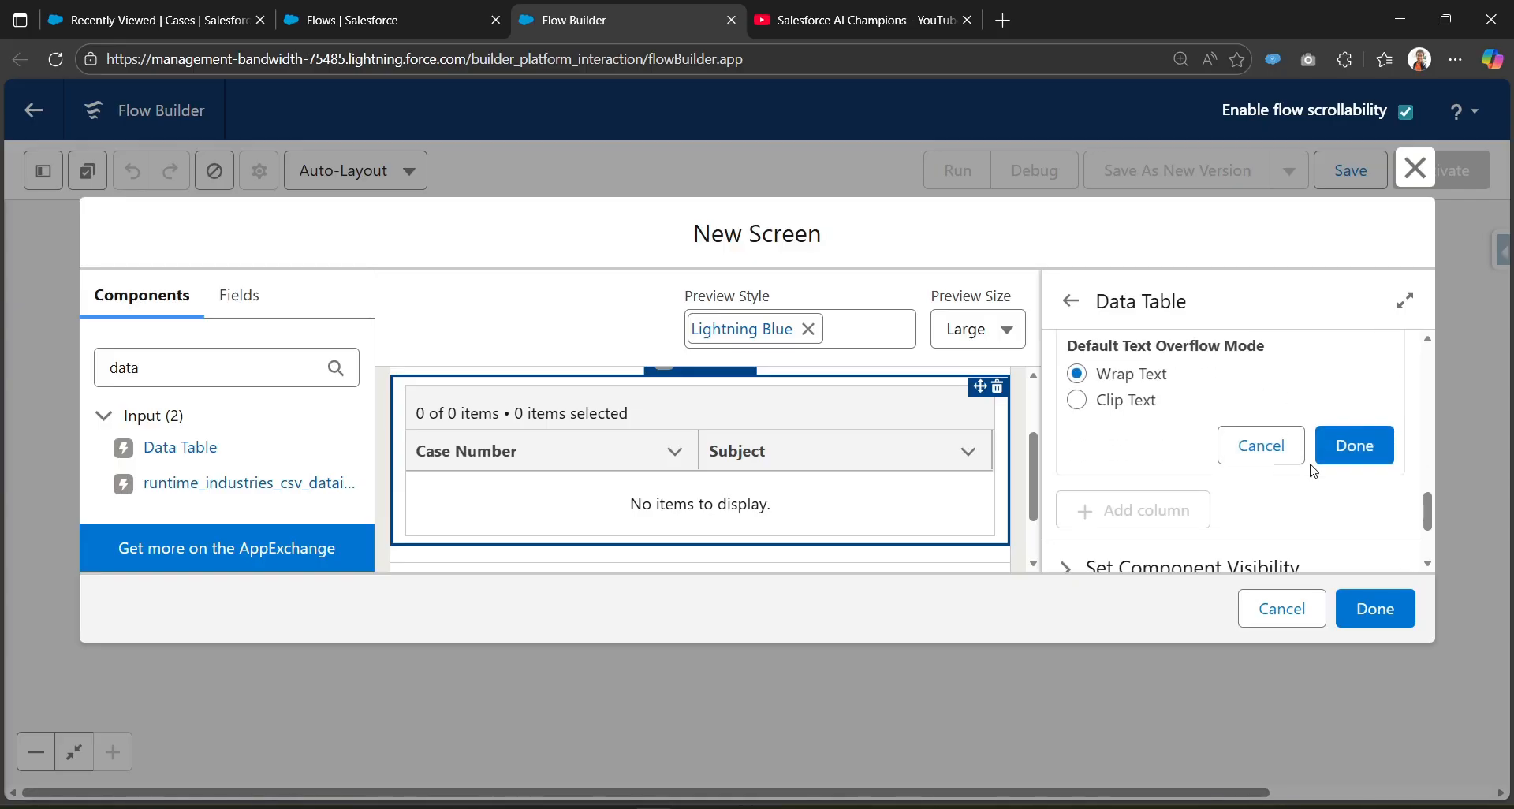
left_click(1342, 443)
- Add a fourth data table column with Origin as its source field and finish the Datatable Screen element
scroll(1227, 452, "up", 3)
scroll(1135, 536, "down", 2)
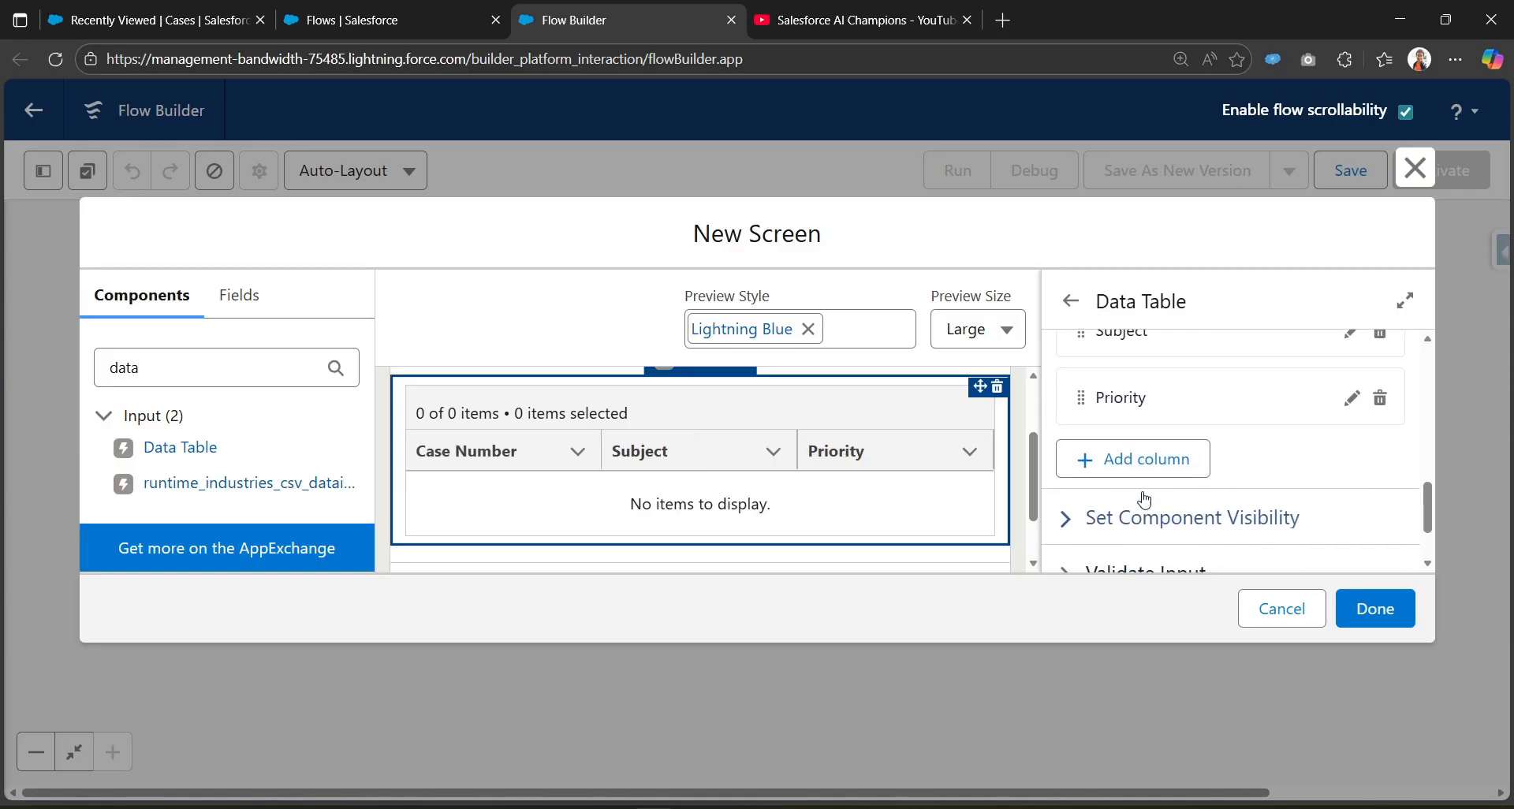
left_click(1151, 454)
type("T")
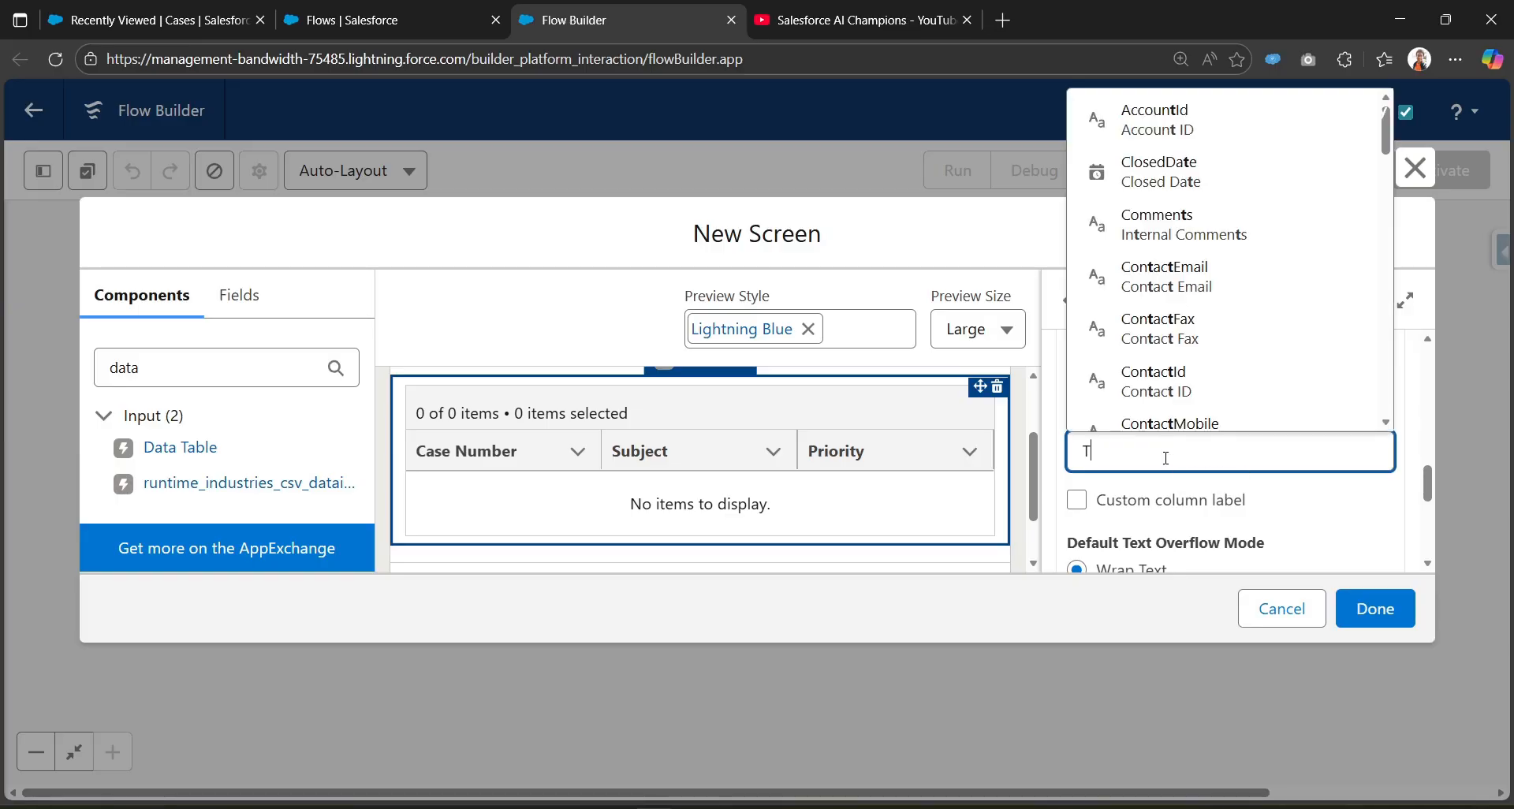
key("BackSpace")
type("or")
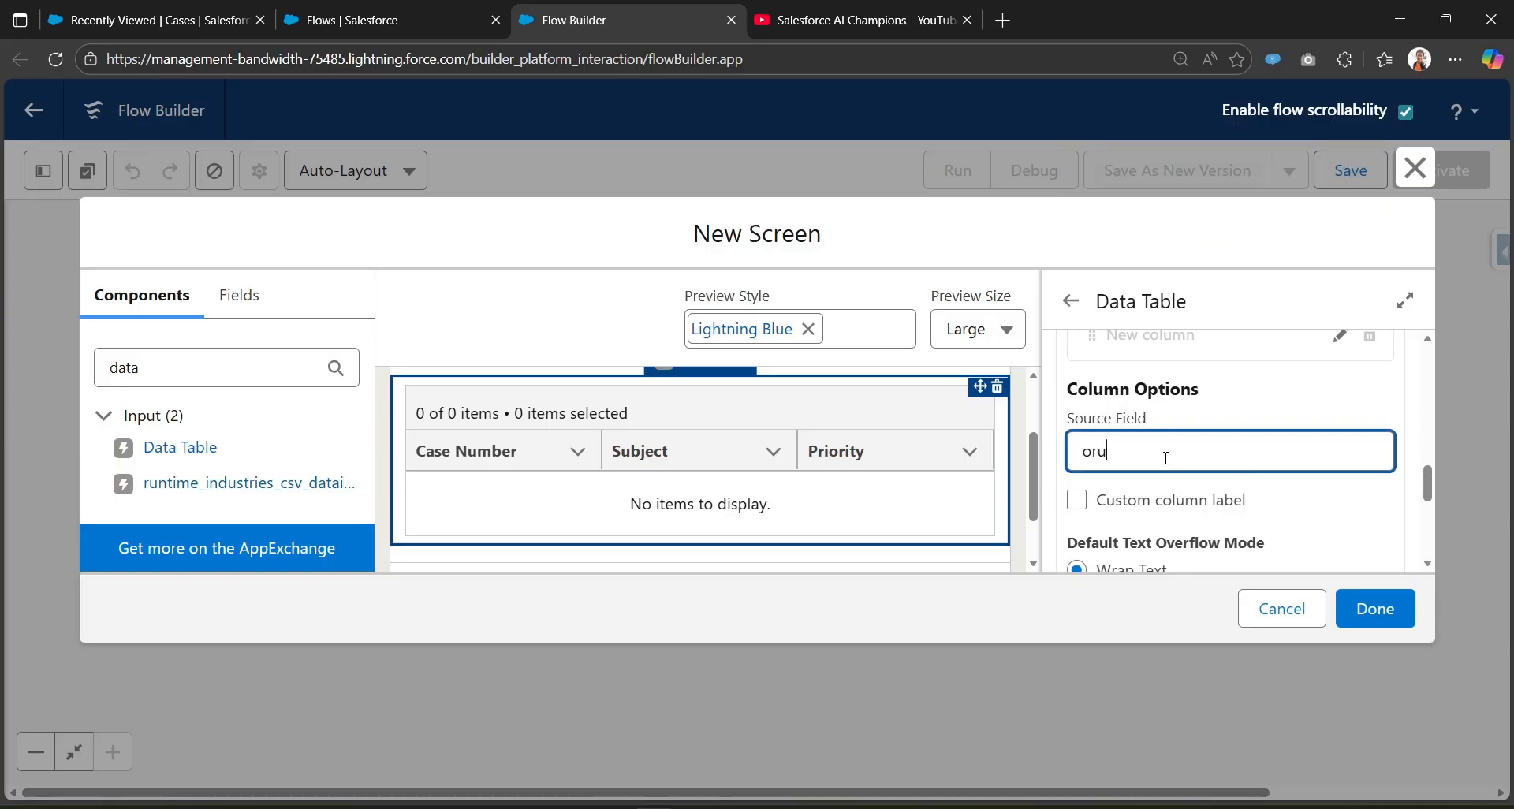
type("ig")
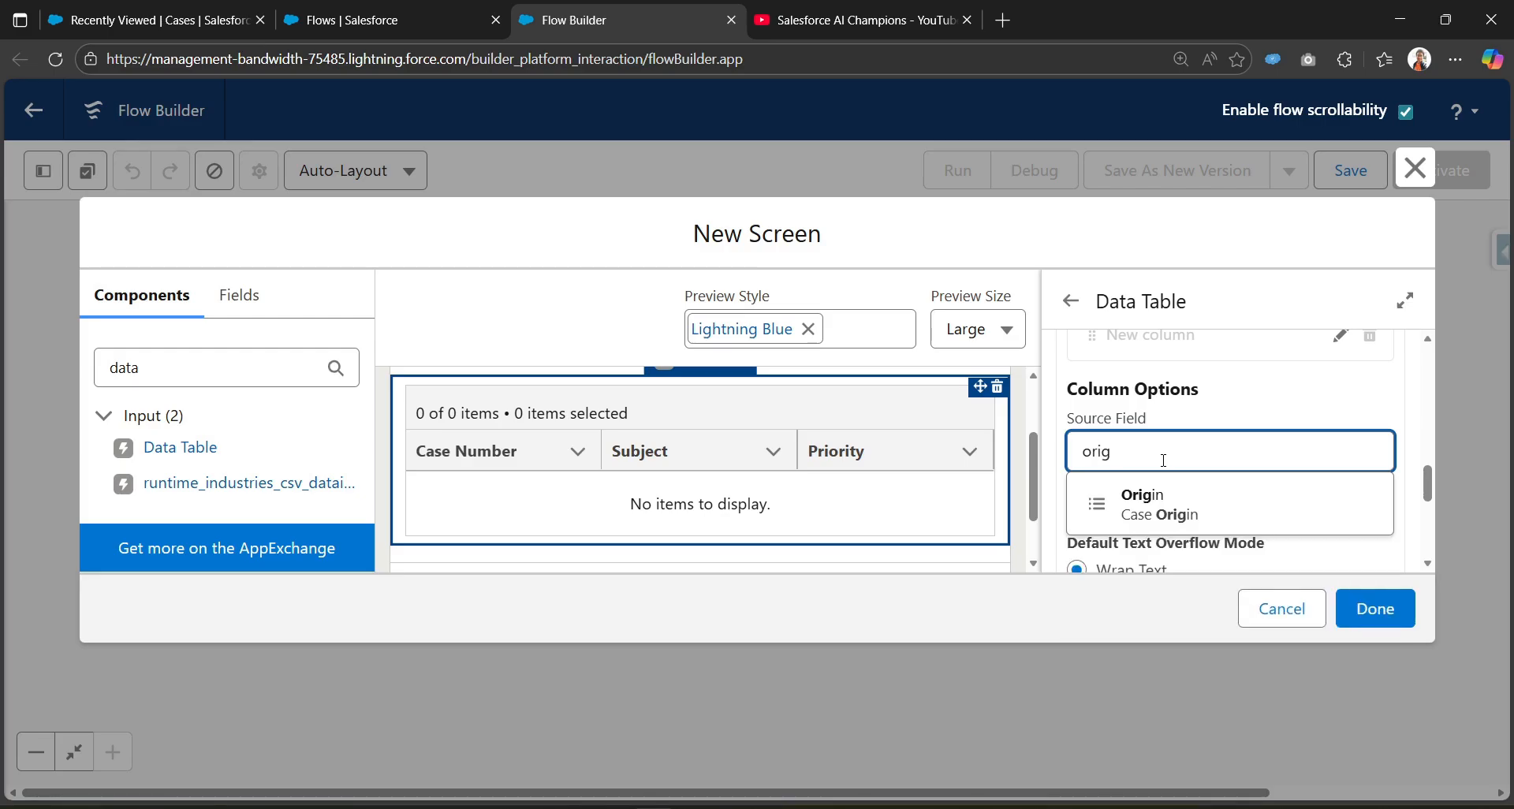
left_click(1119, 498)
scroll(1311, 507, "down", 1)
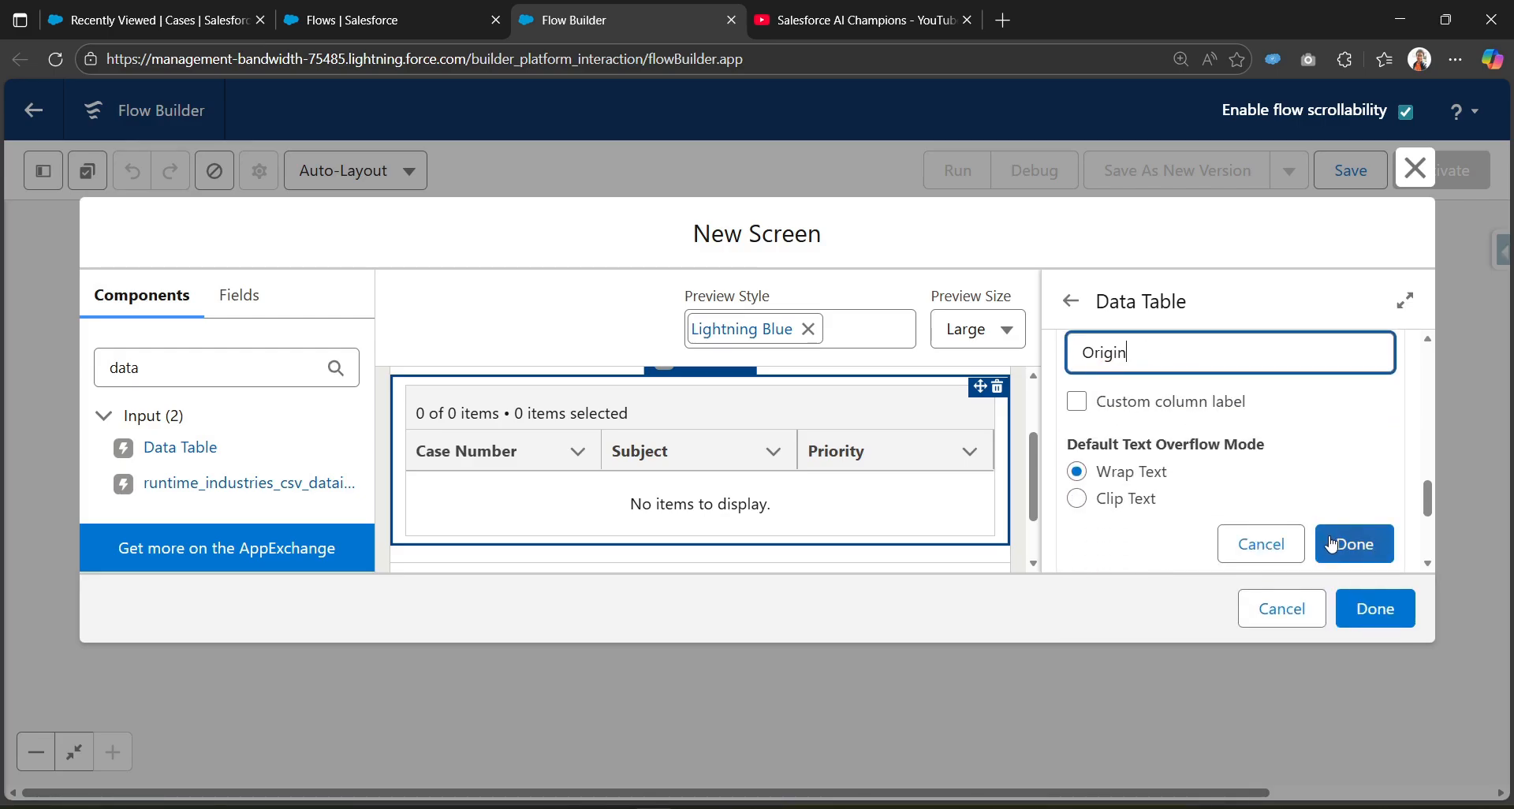
left_click(1331, 544)
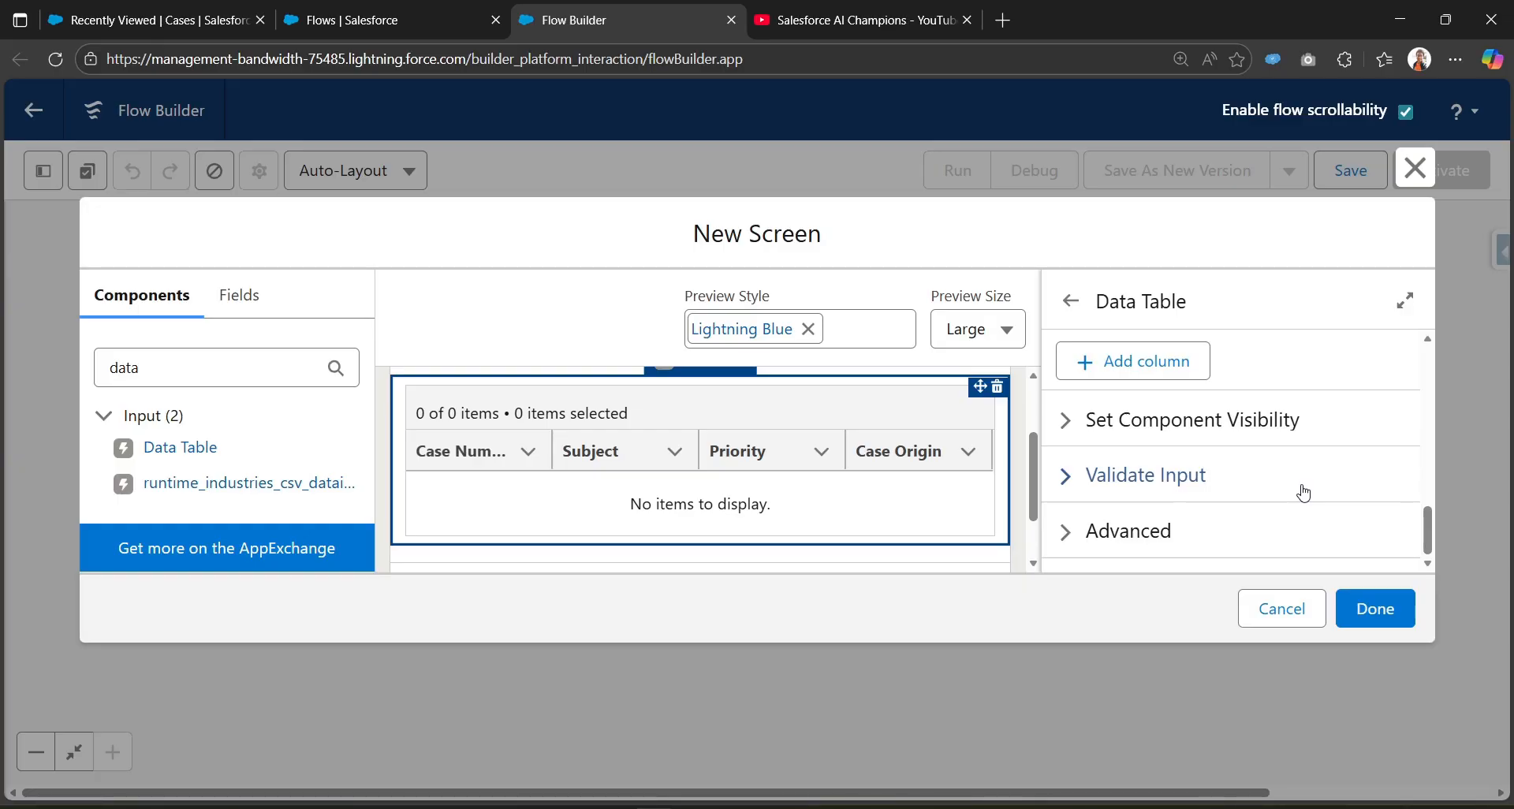
left_click(1375, 609)
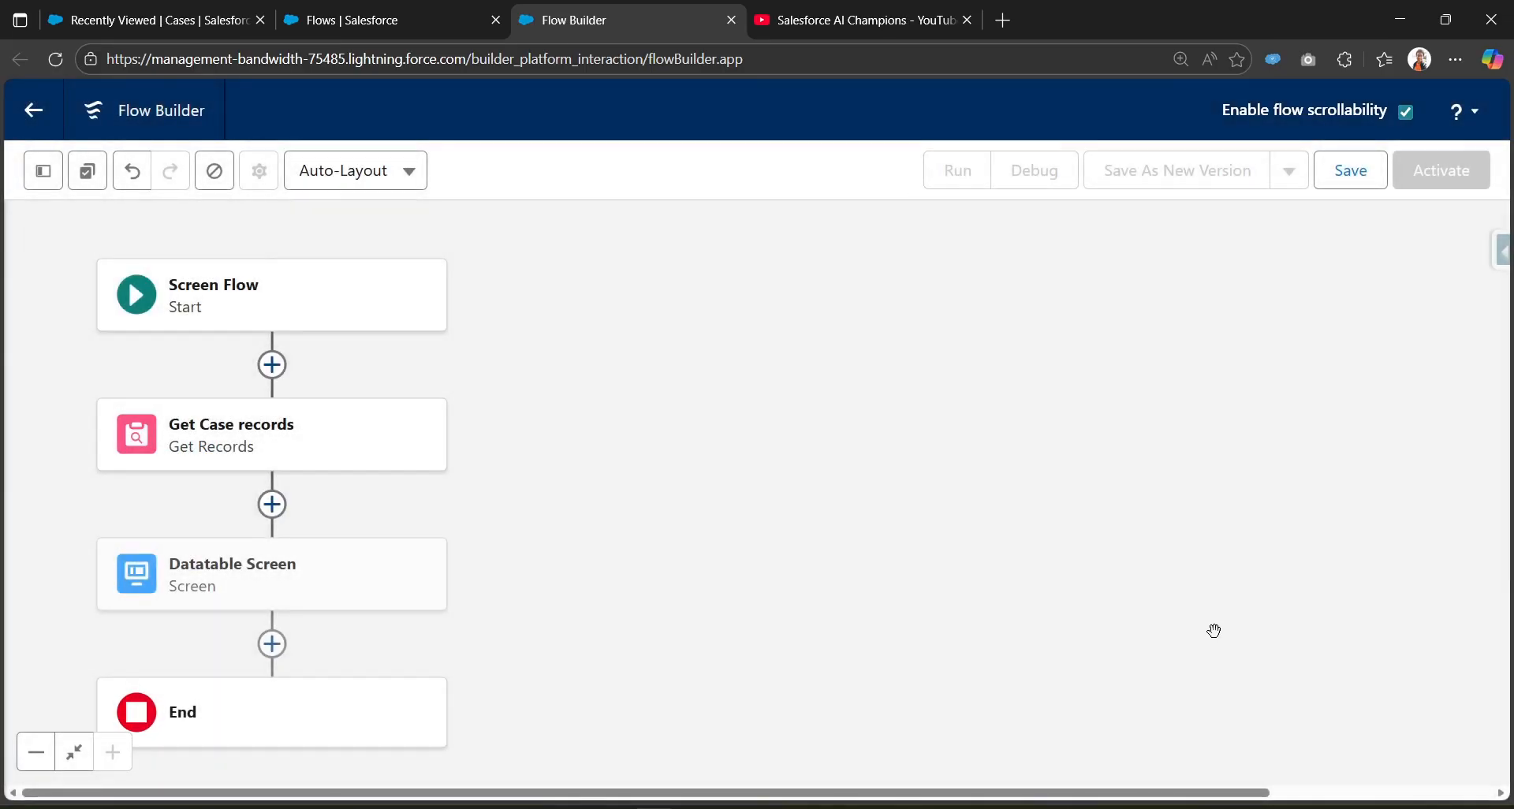
- Save the flow with the label "Field clickable in datatable in screenflow" and the API name Field_clickable_in_datatable_in_screenflow
left_click(1350, 169)
left_click(516, 376)
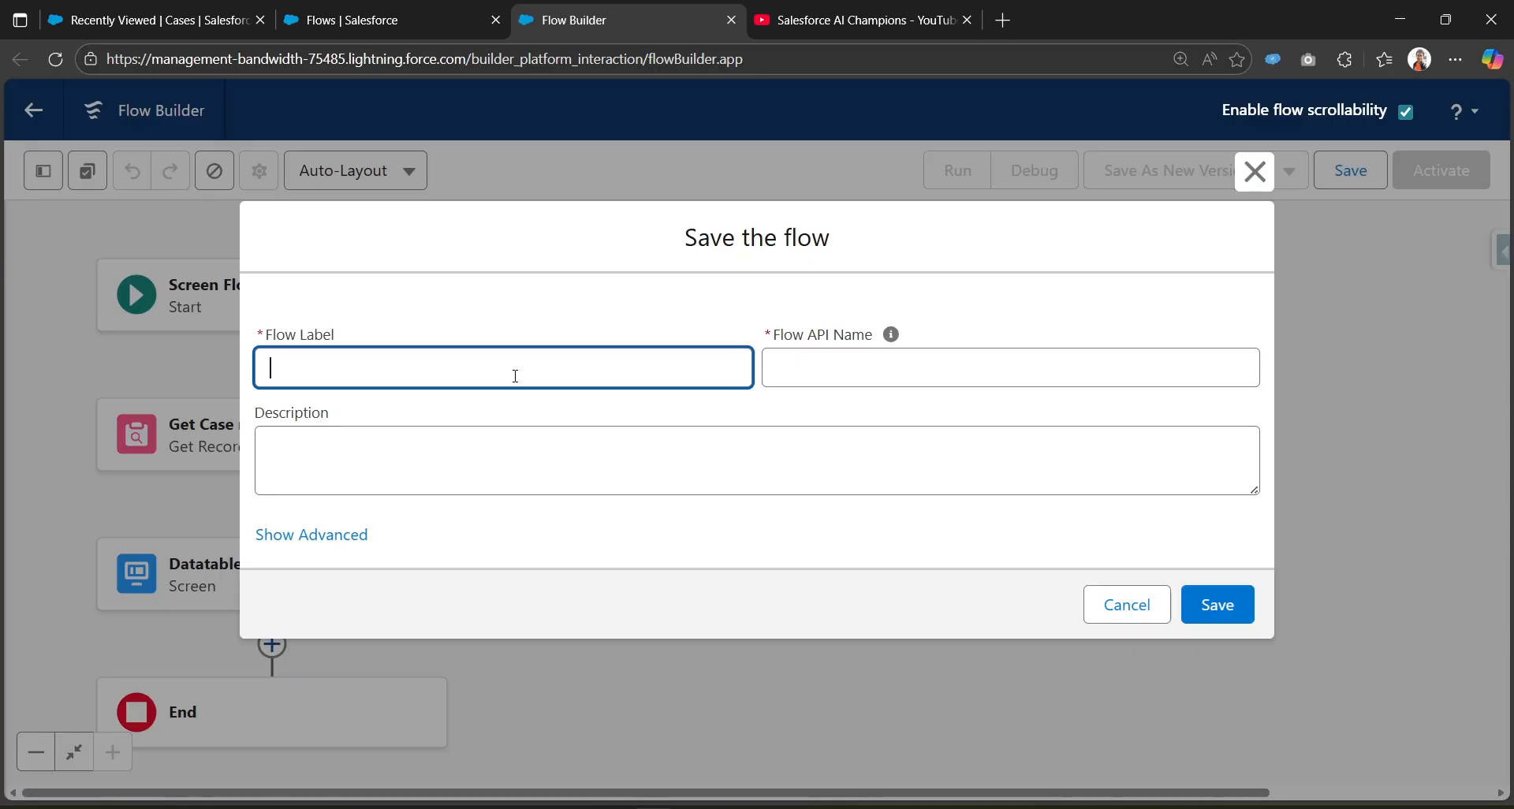
type("eld clickable in data")
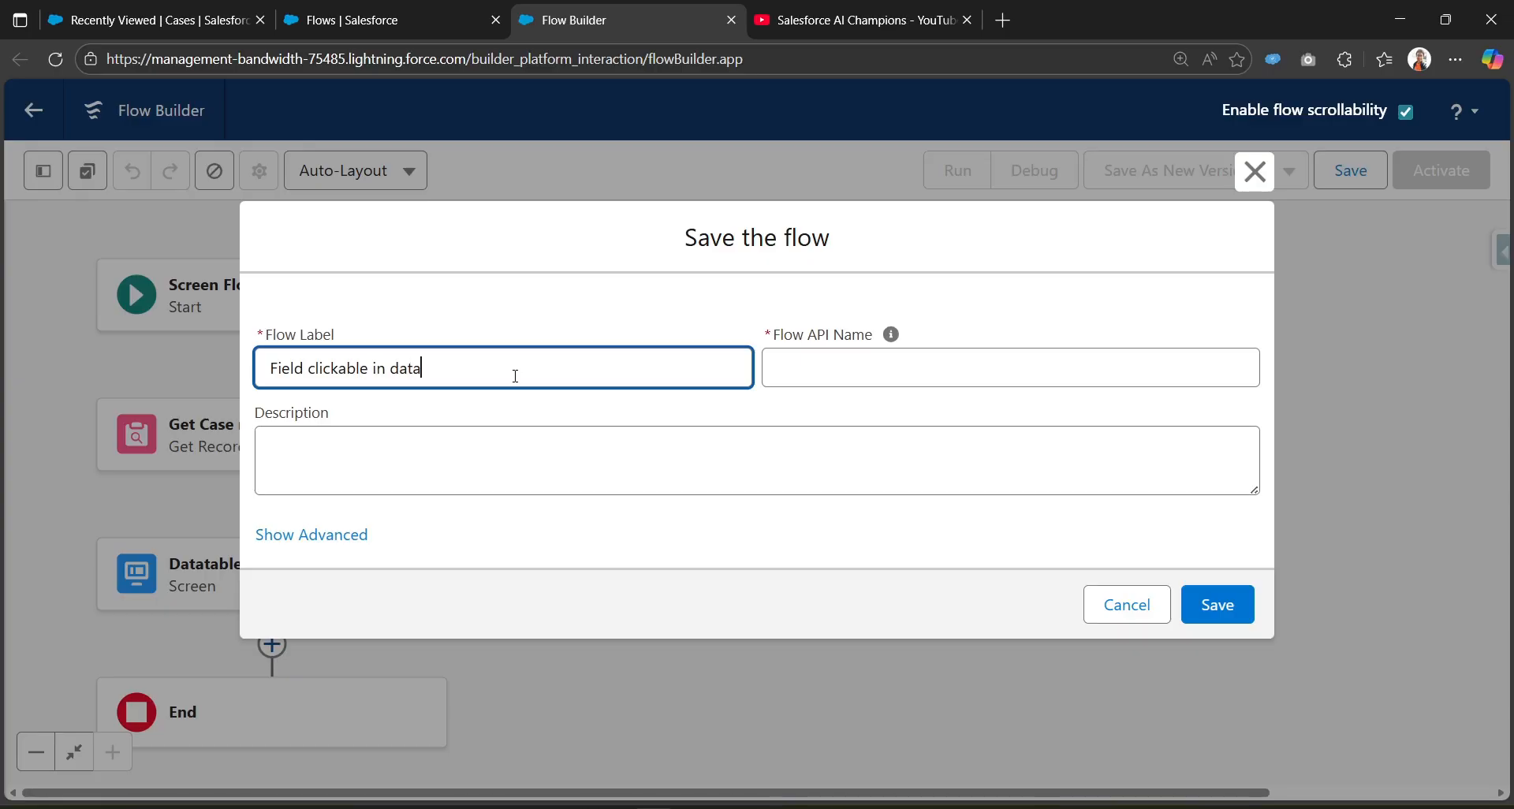
type("table in screenflow")
key("Tab")
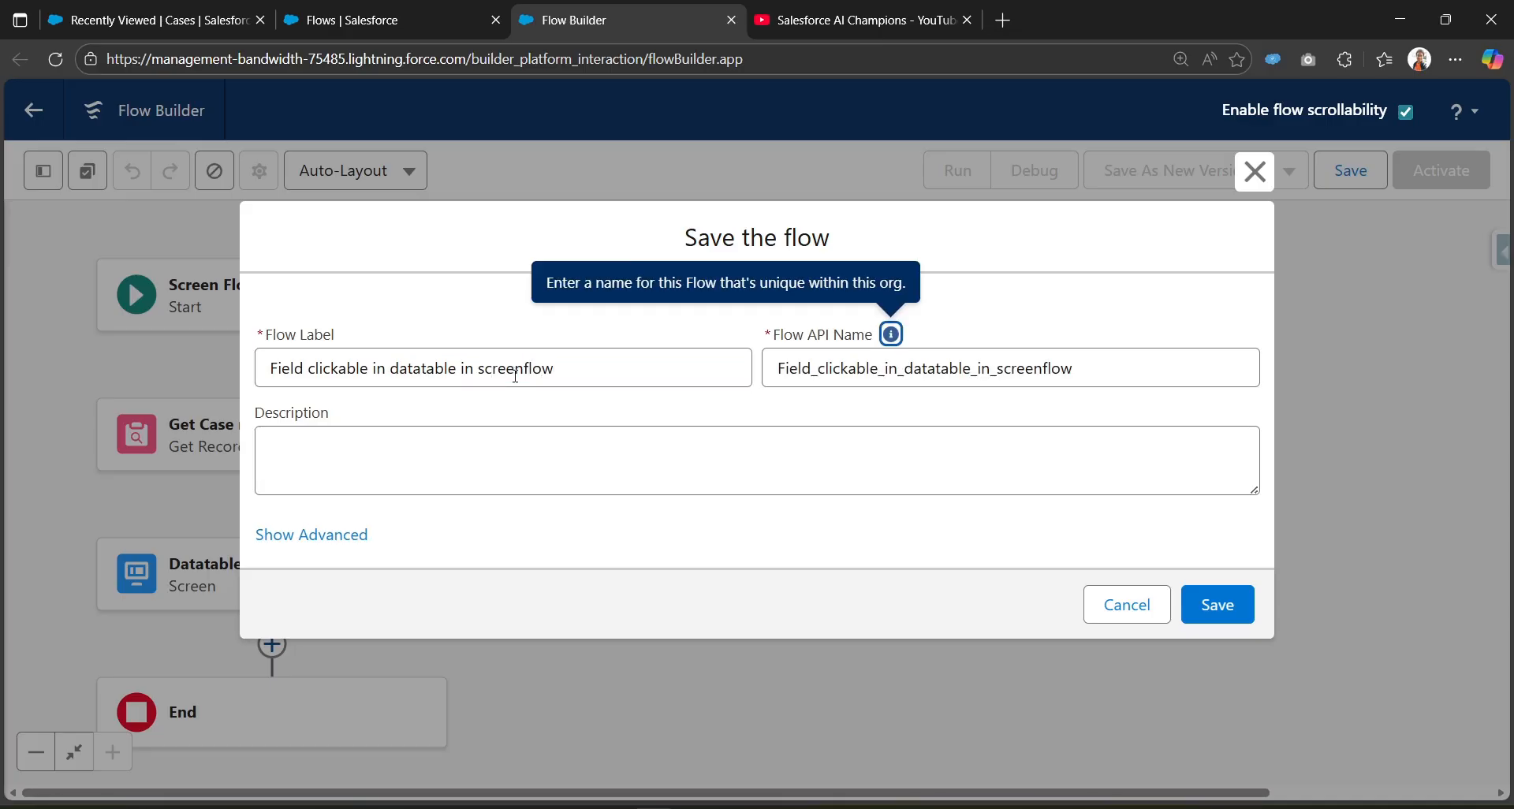
left_click(1200, 612)
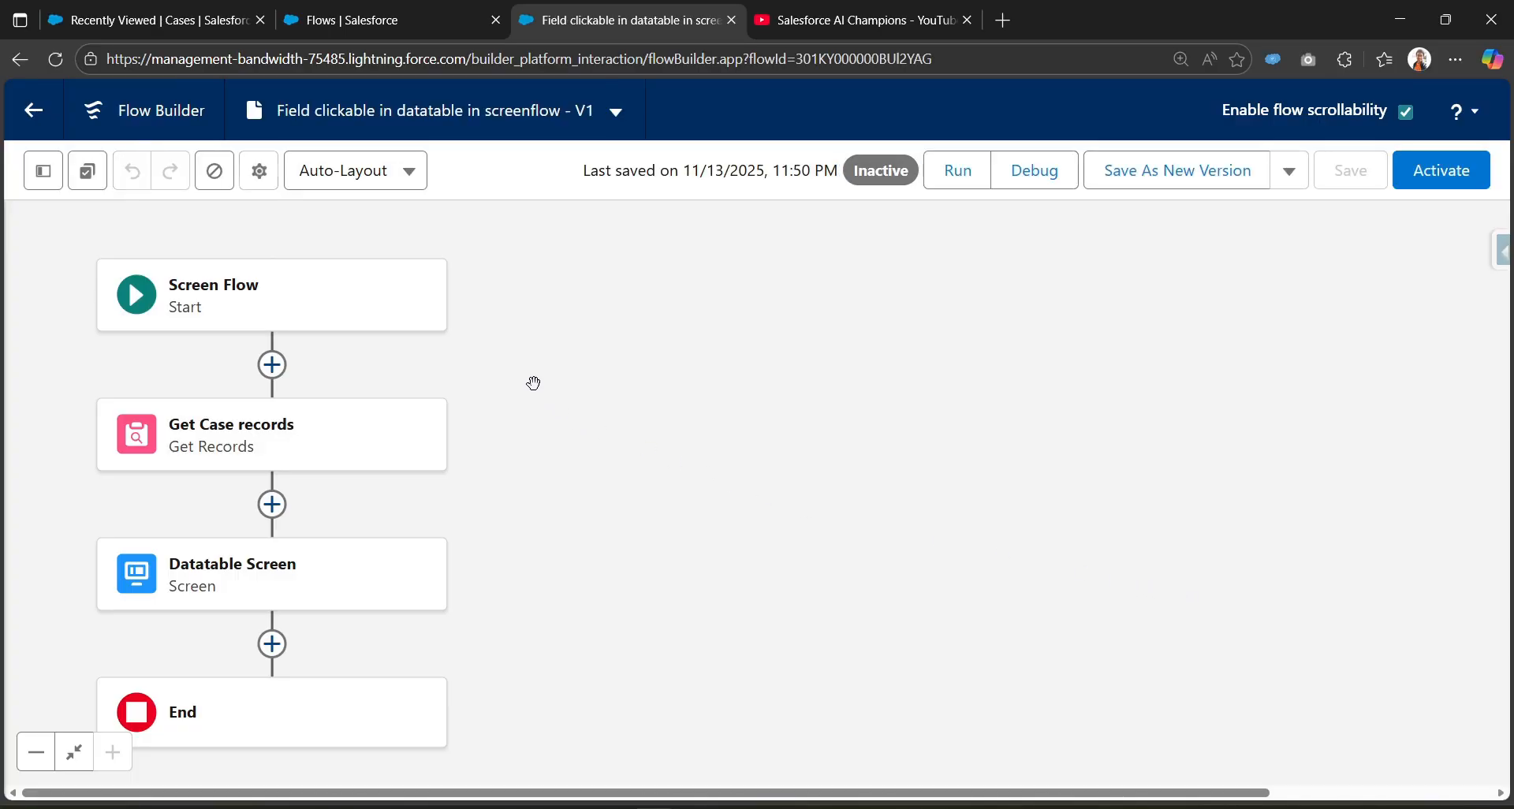
- Run the flow in debug mode with the default options and close the debug details to show the full data table
left_click(1044, 170)
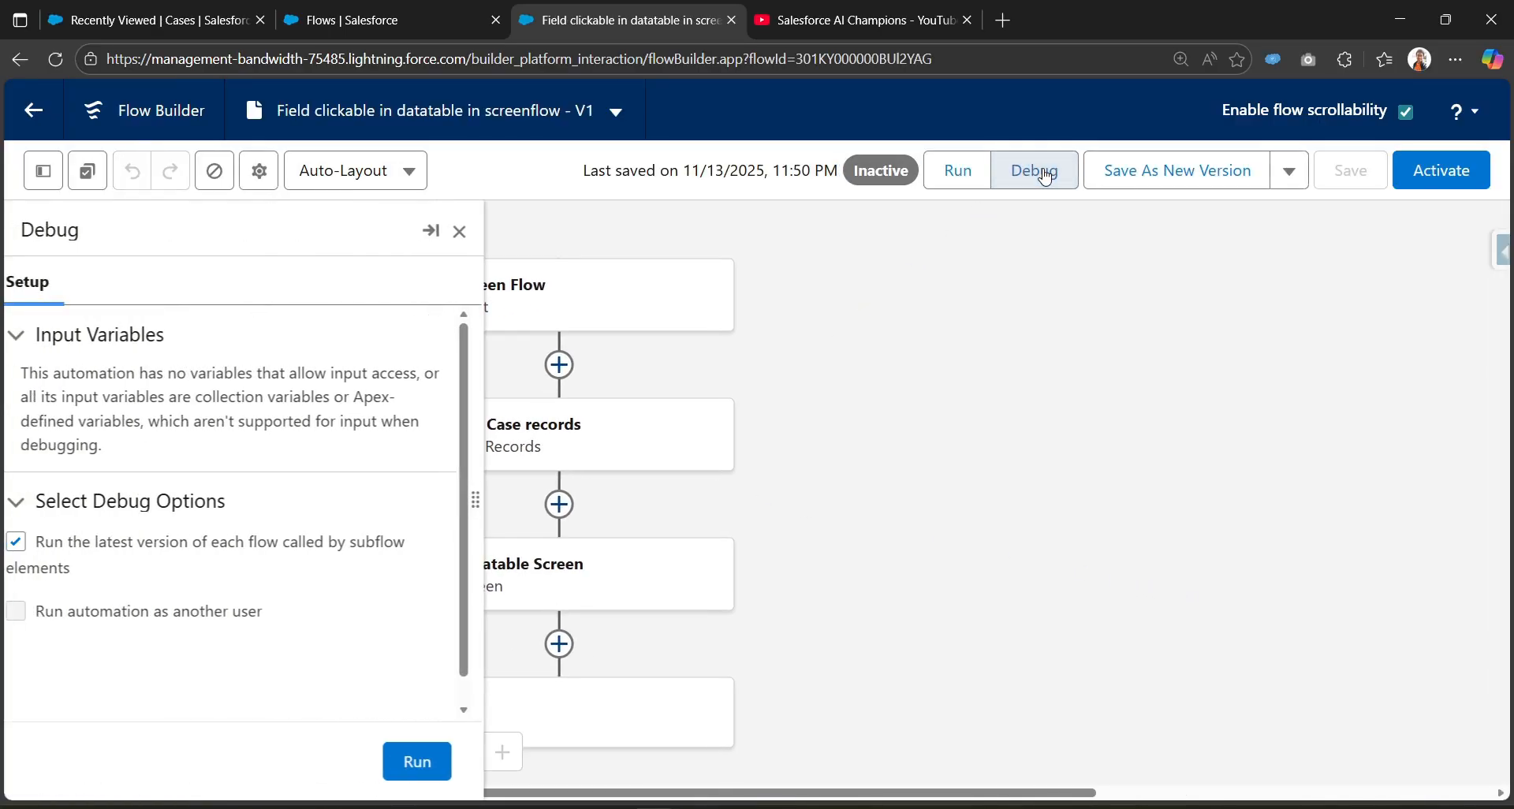
left_click(433, 769)
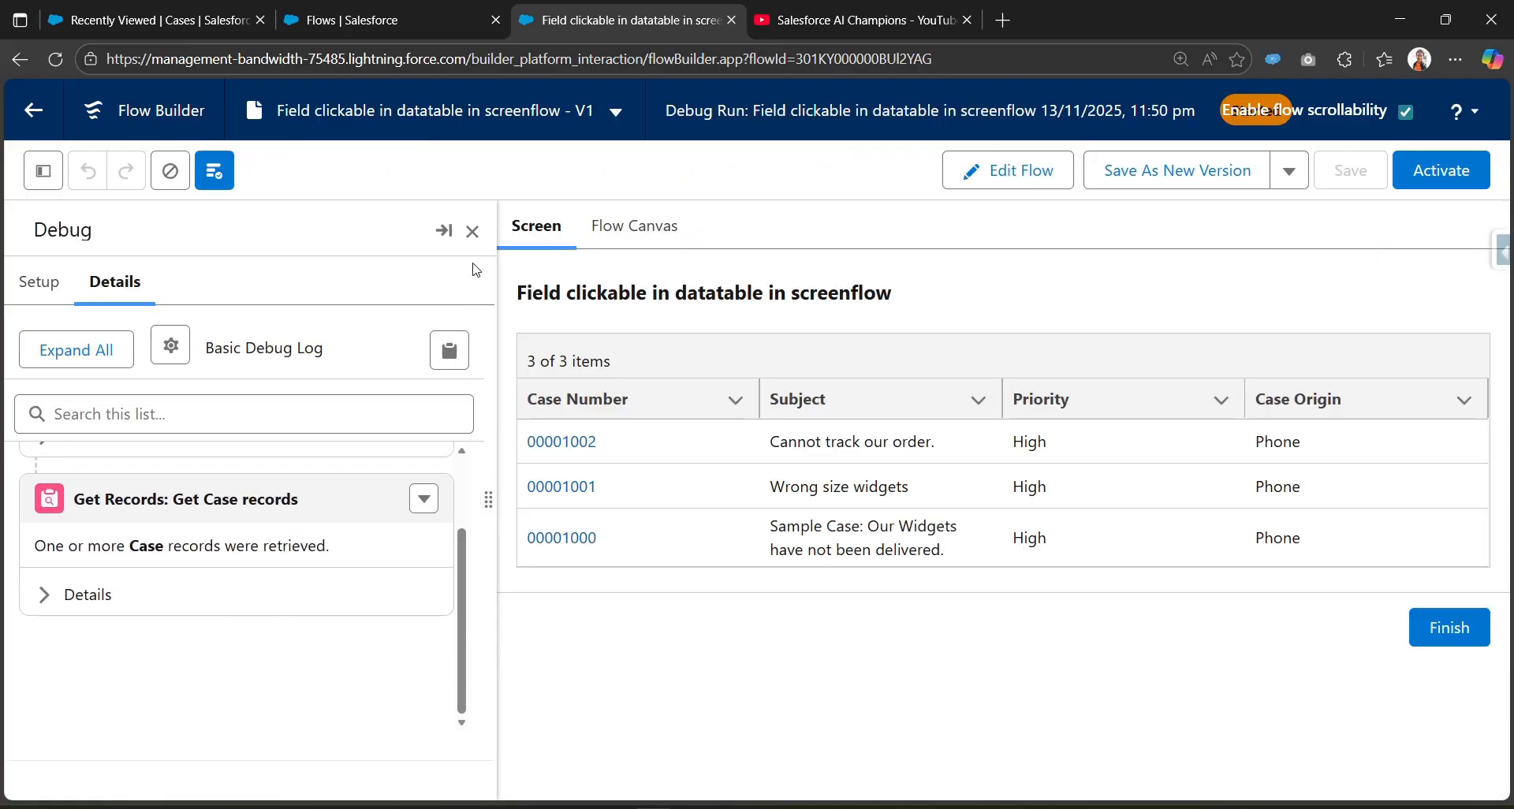
left_click(472, 231)
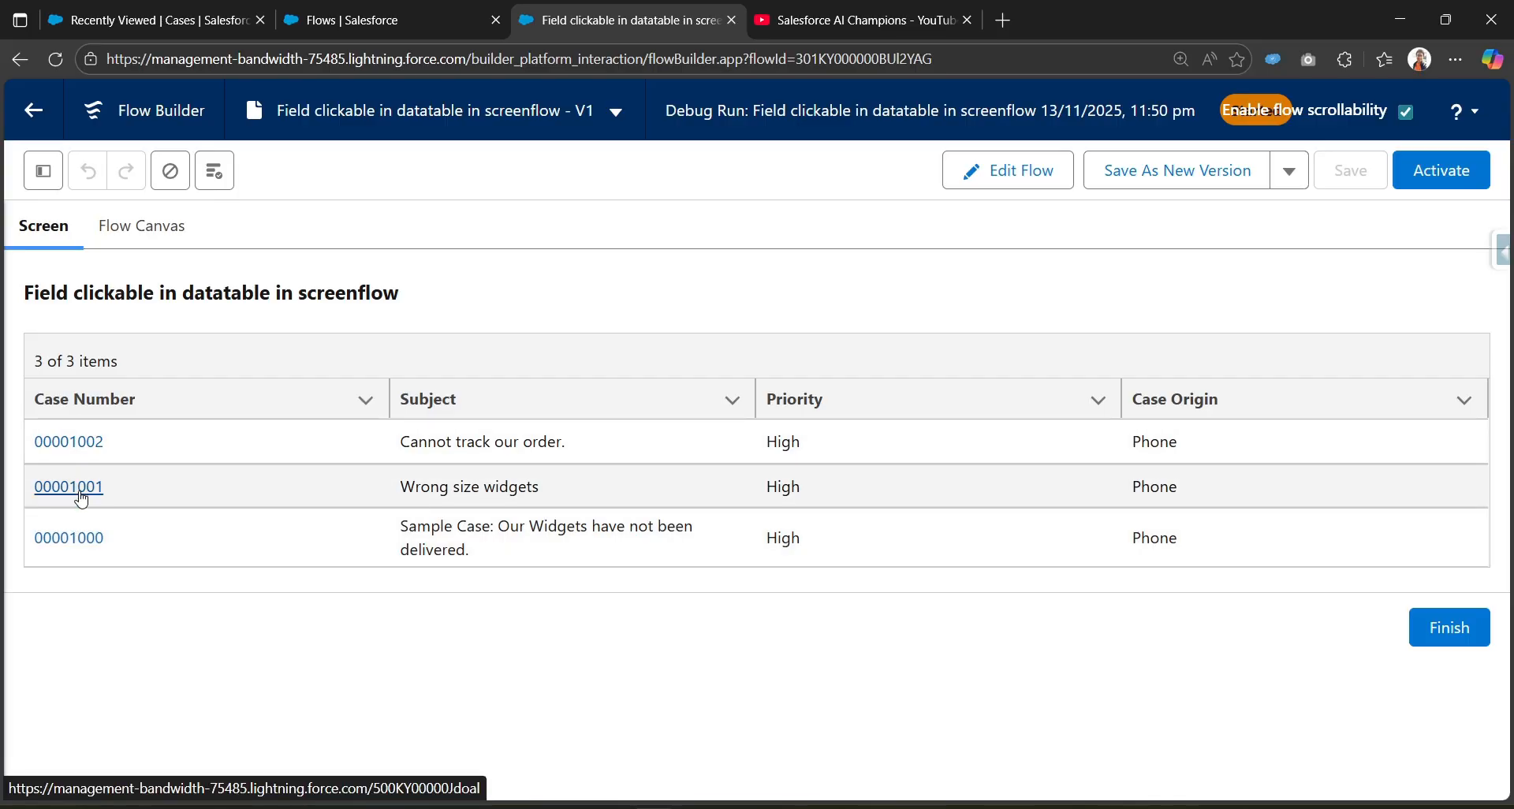
- Test the Case Number links of the "Wrong size widgets" and "Sample Case" rows, returning to the debug run after each
left_click(80, 493)
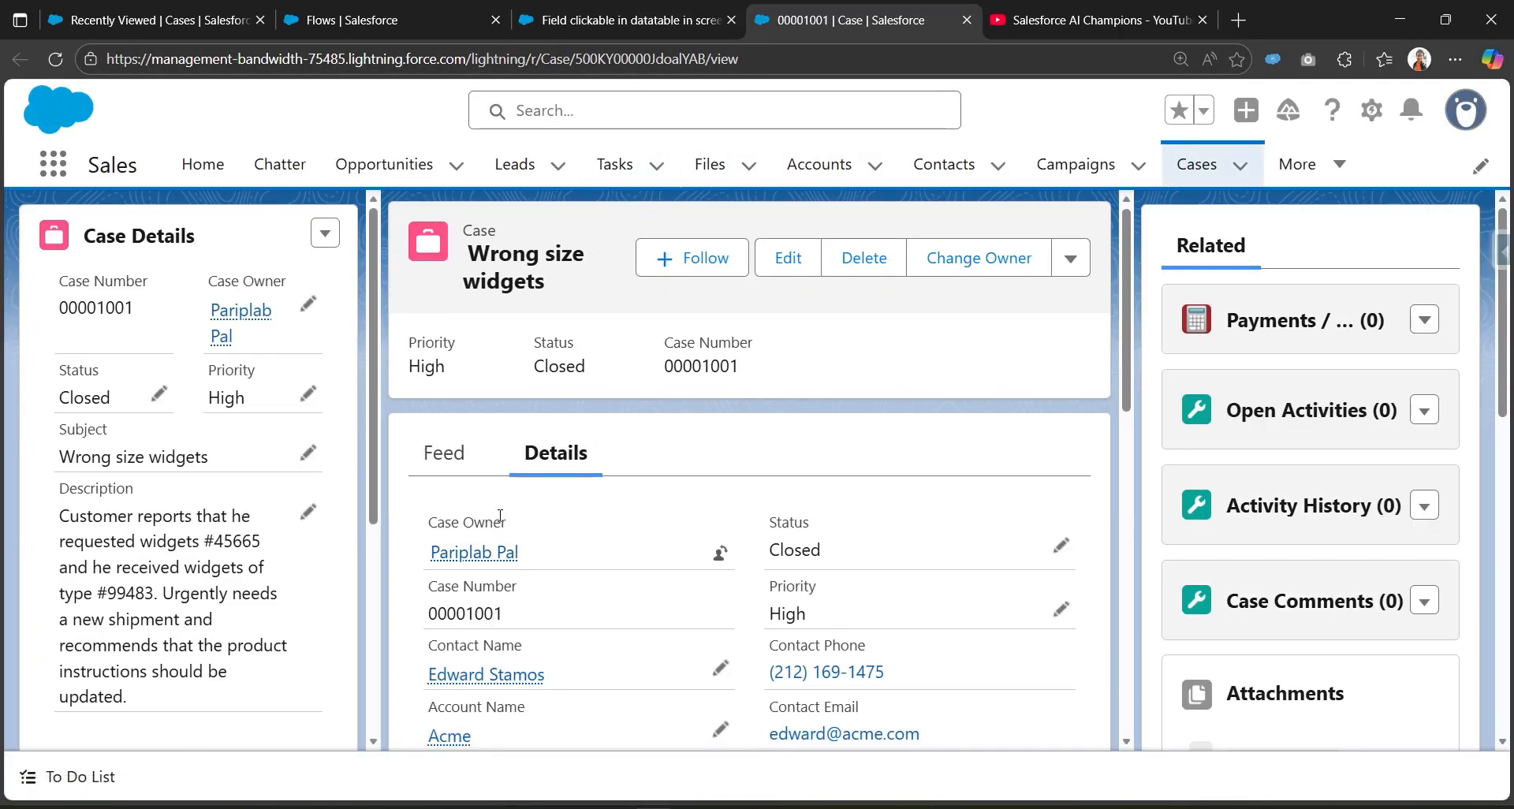
scroll(497, 635, "down", 5)
left_click(623, 20)
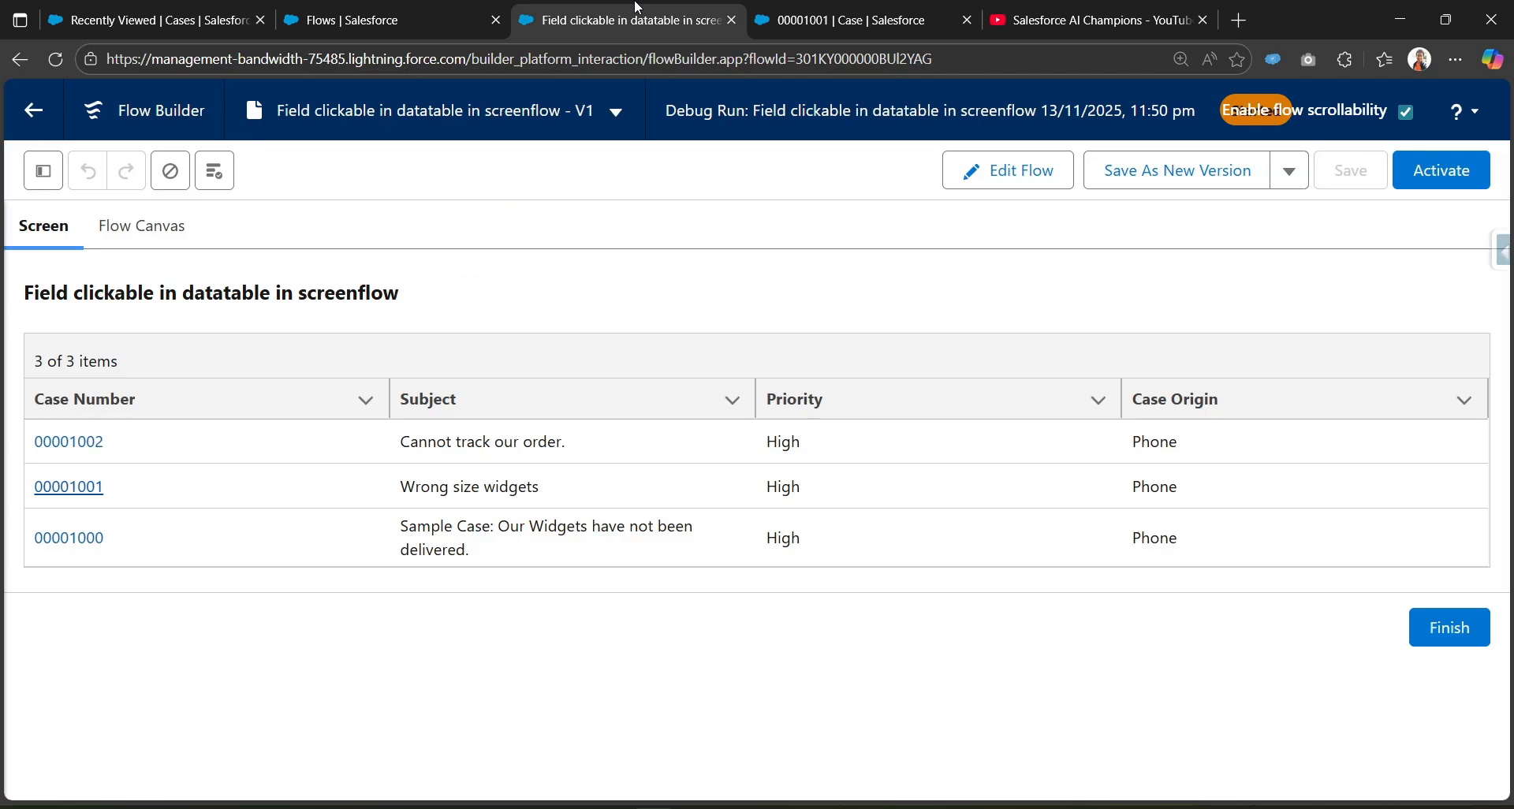
left_click(94, 536)
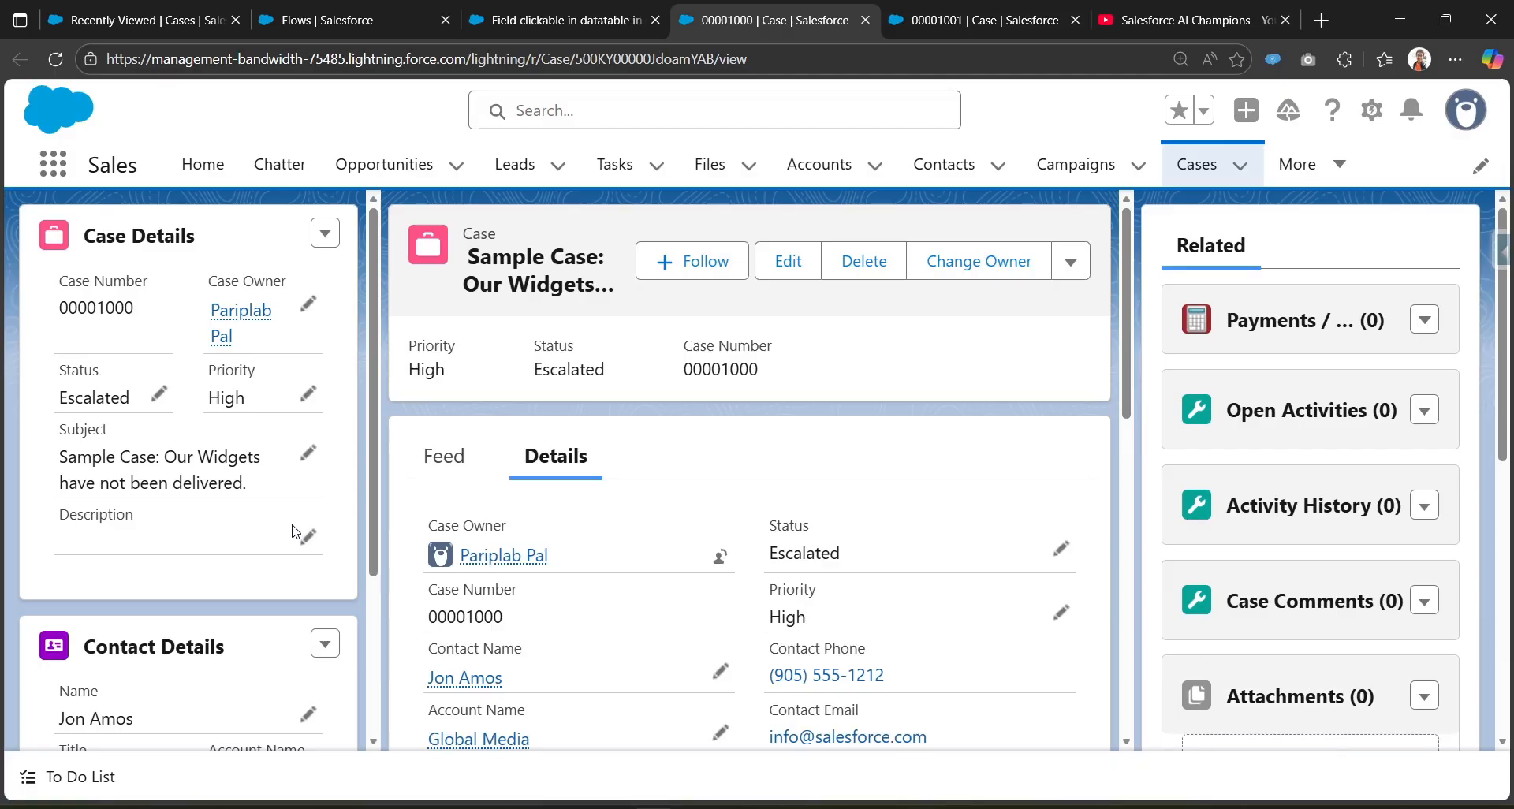
left_click(517, 18)
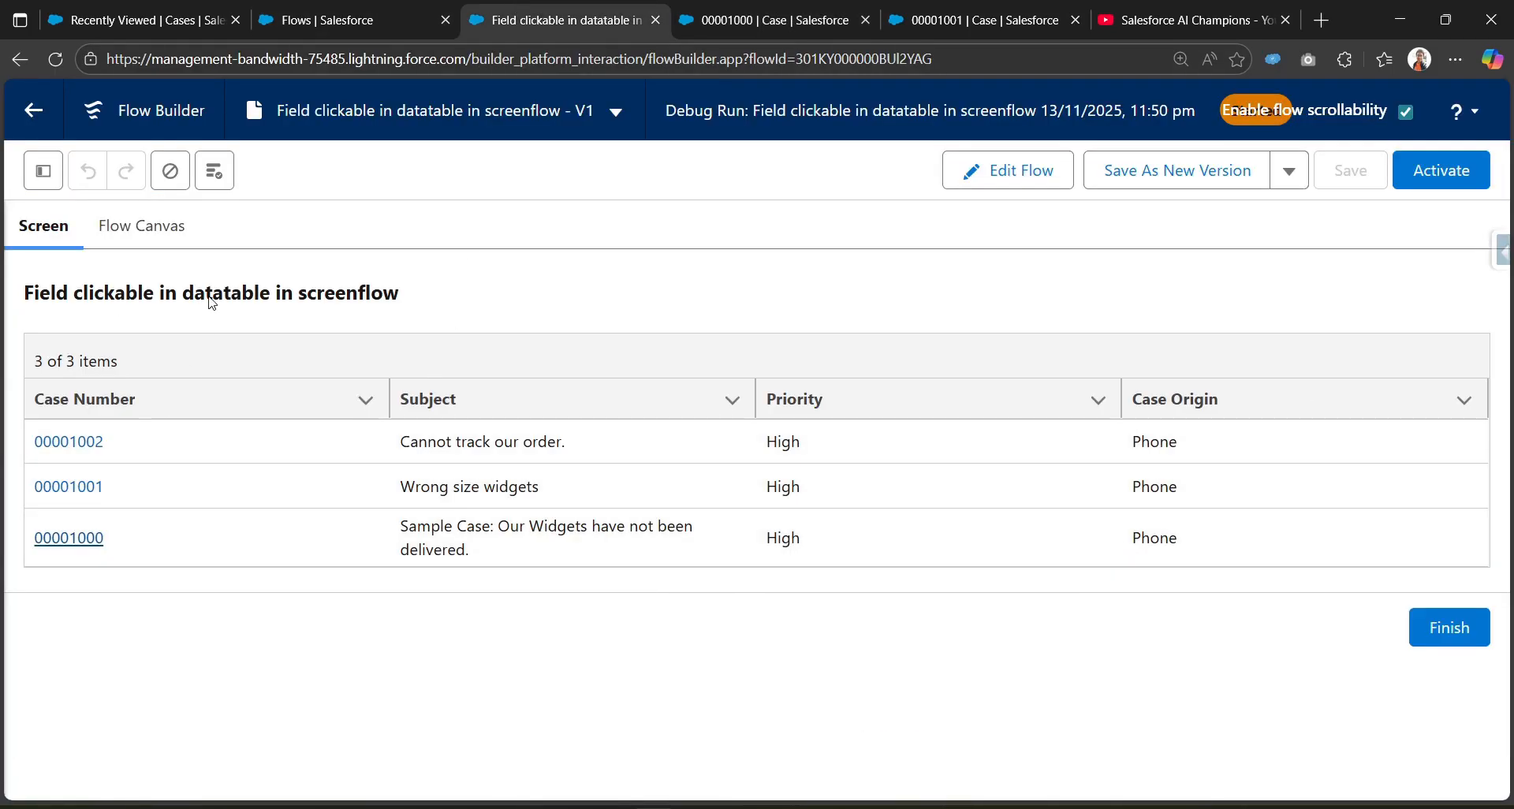